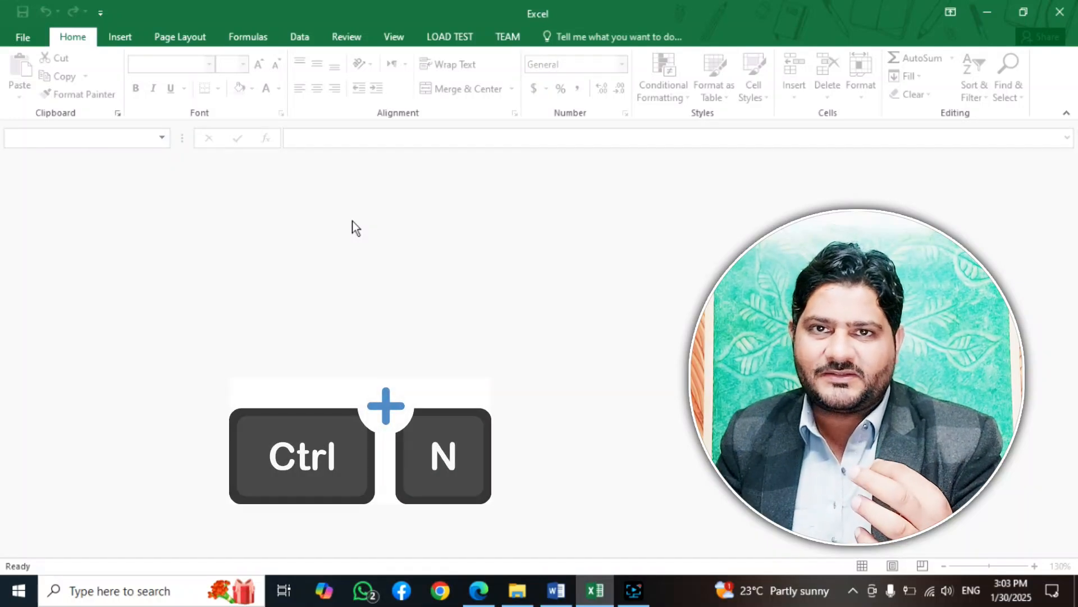
Step: Create a new blank workbook
click(13, 39)
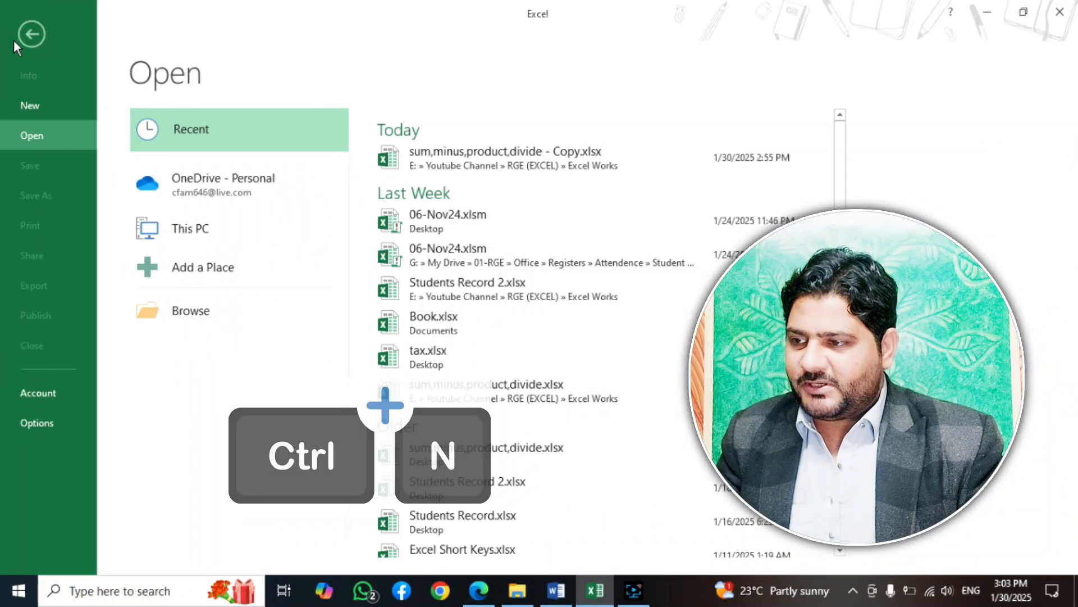
click(29, 105)
click(231, 296)
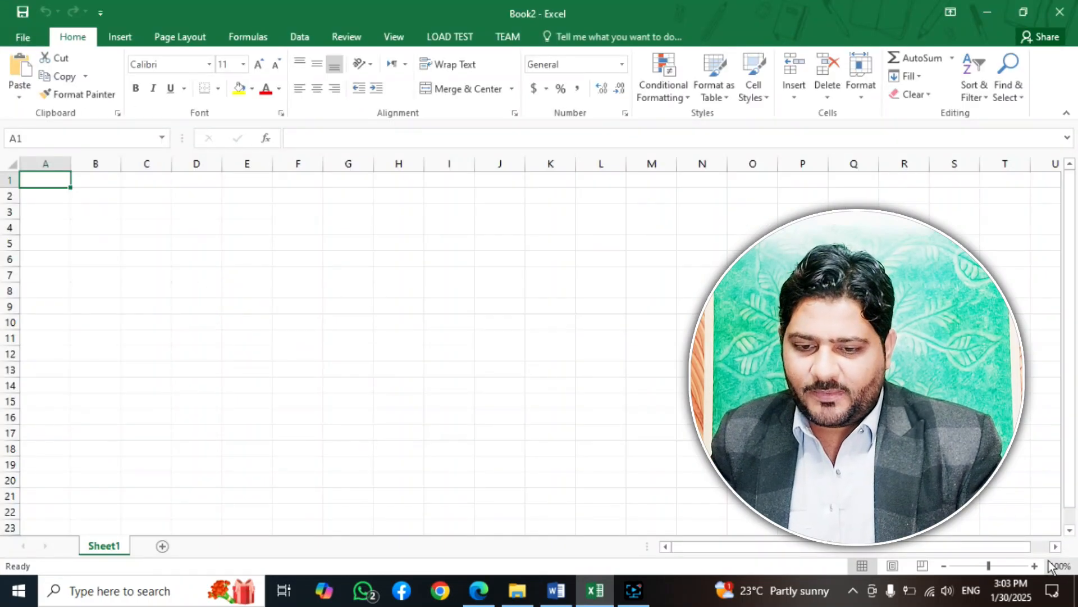
click(264, 227)
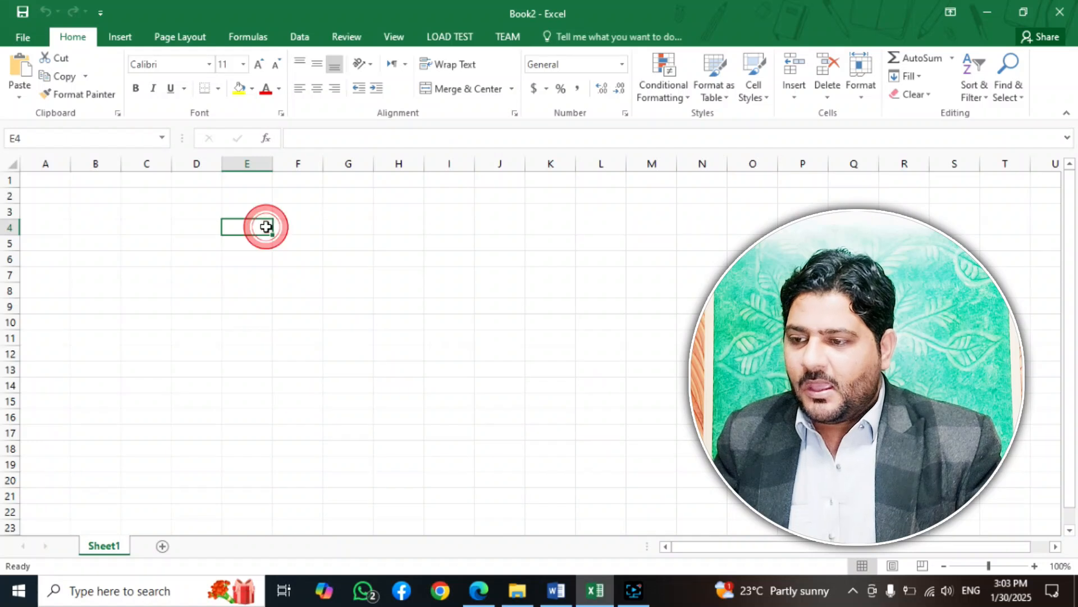
click(144, 195)
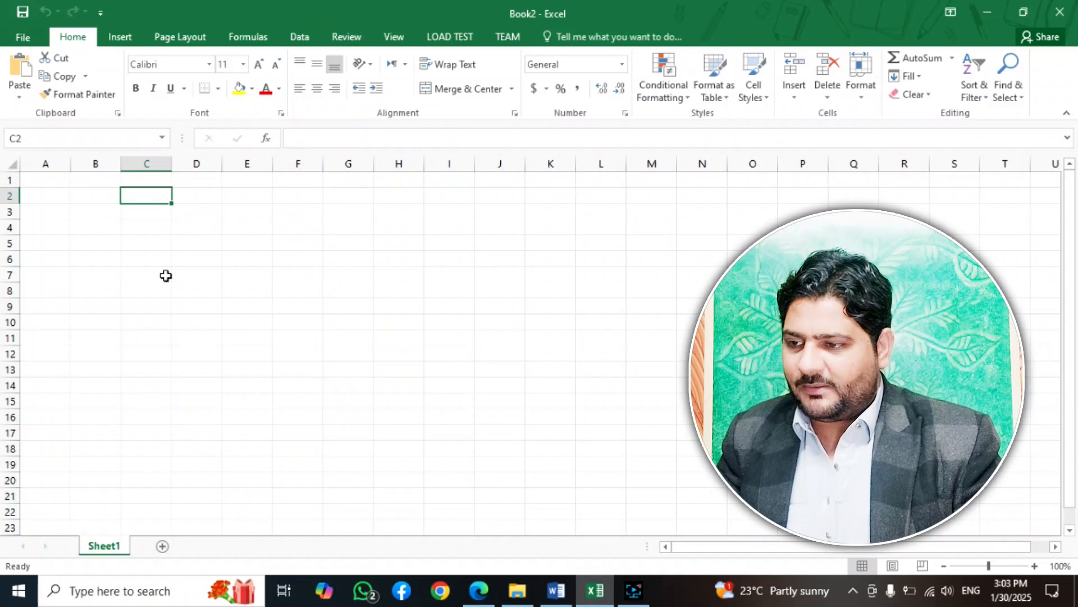
Step: Enter the column headings Name in A3 and Score in B3
click(61, 200)
click(62, 212)
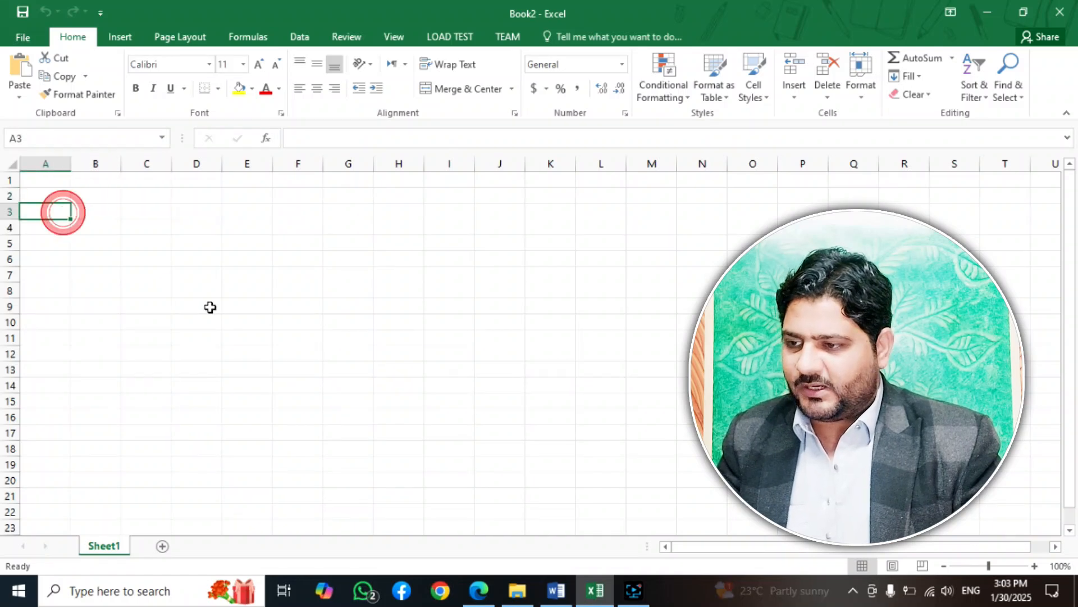
text(Name)
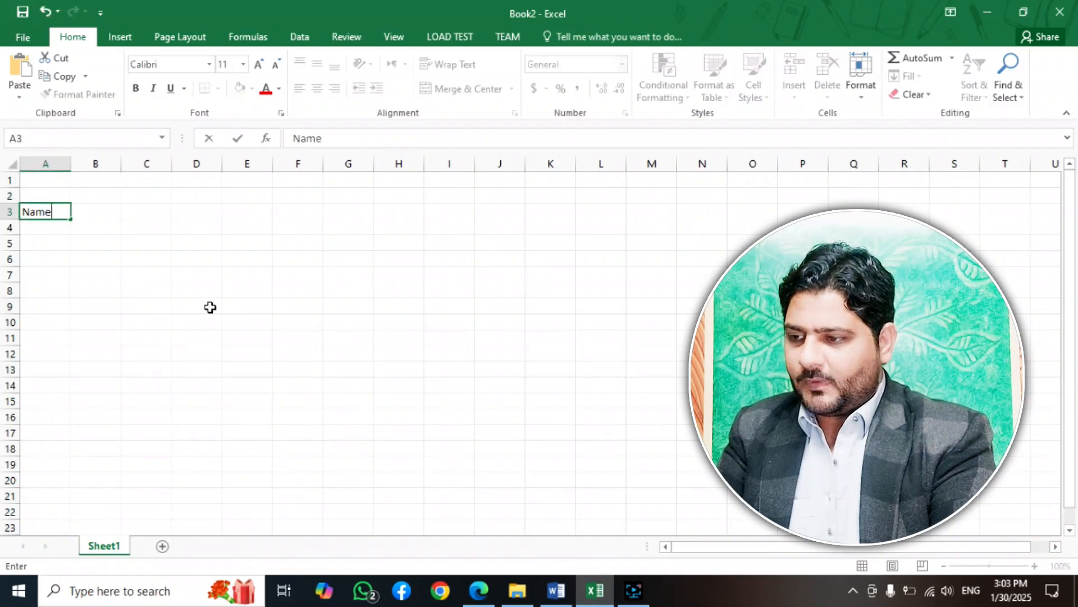
key(Tab)
text(Score)
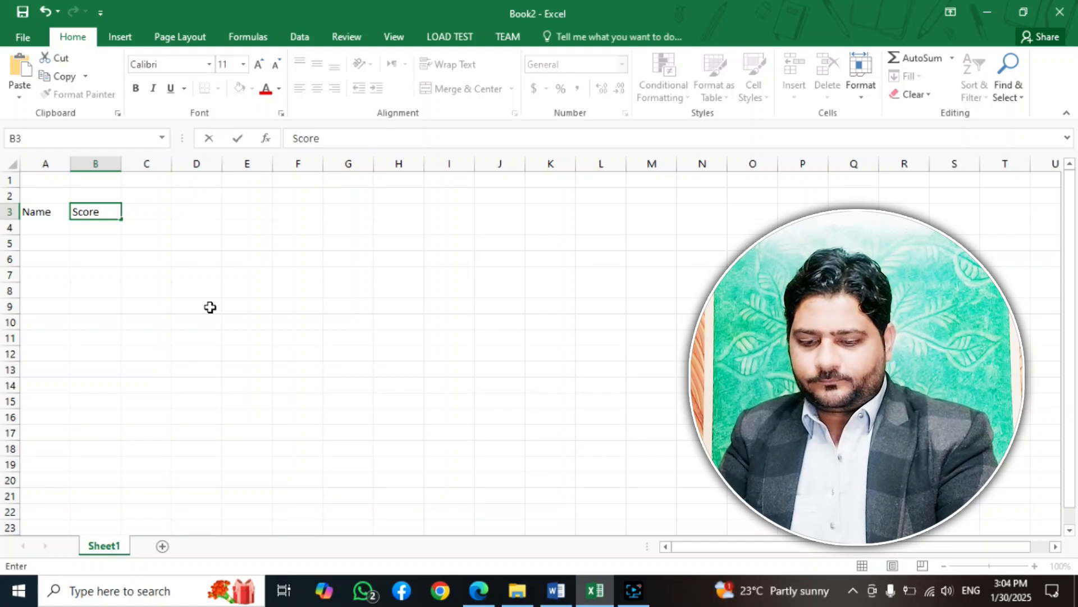
key(Return)
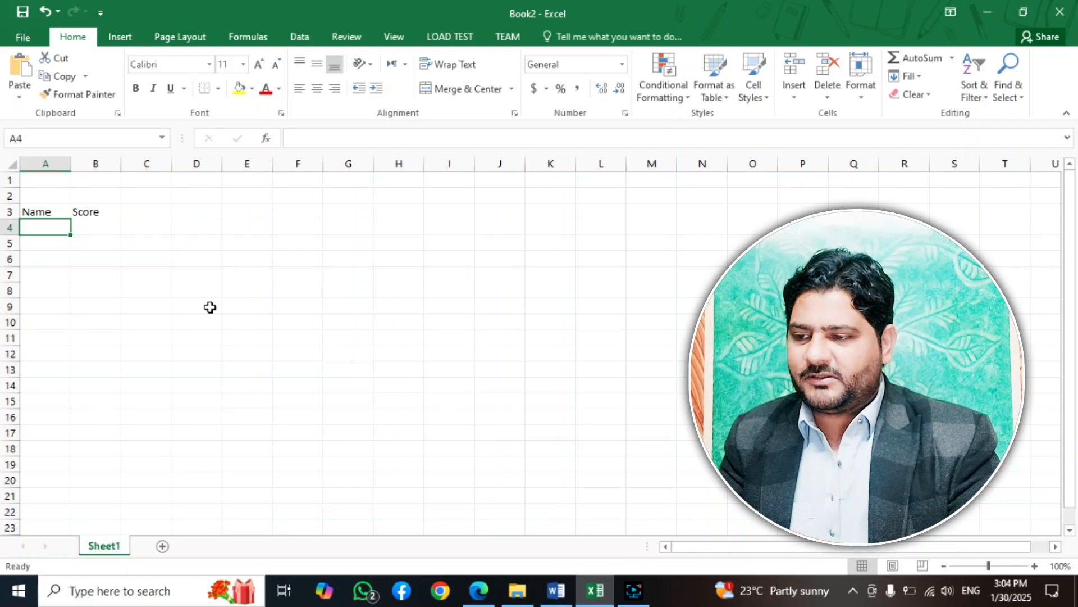
Step: Fill cell D2 with yellow and enter the label MIN in it
click(288, 213)
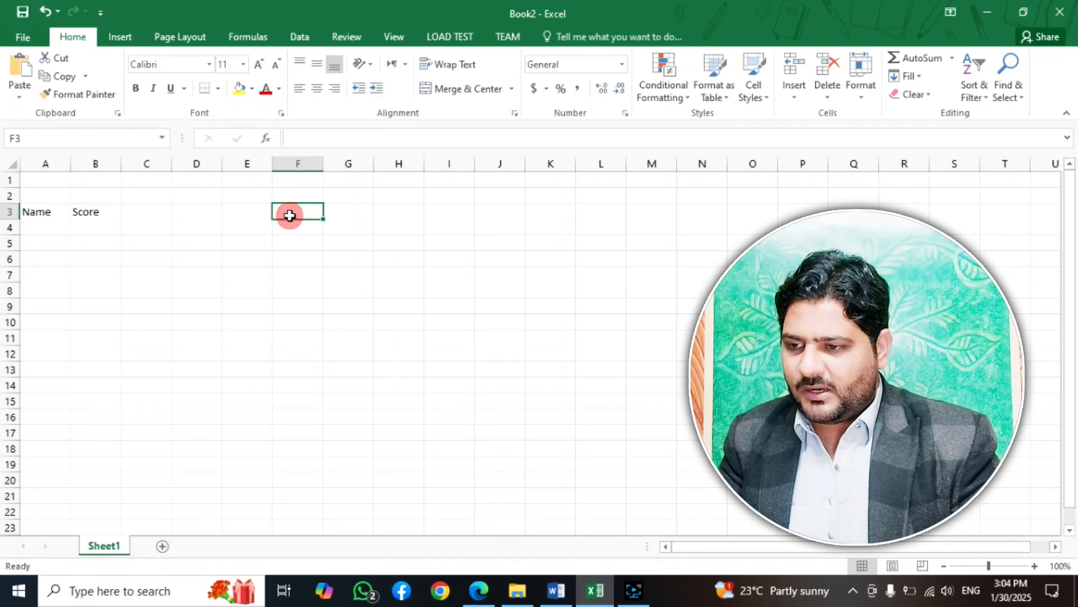
click(1034, 566)
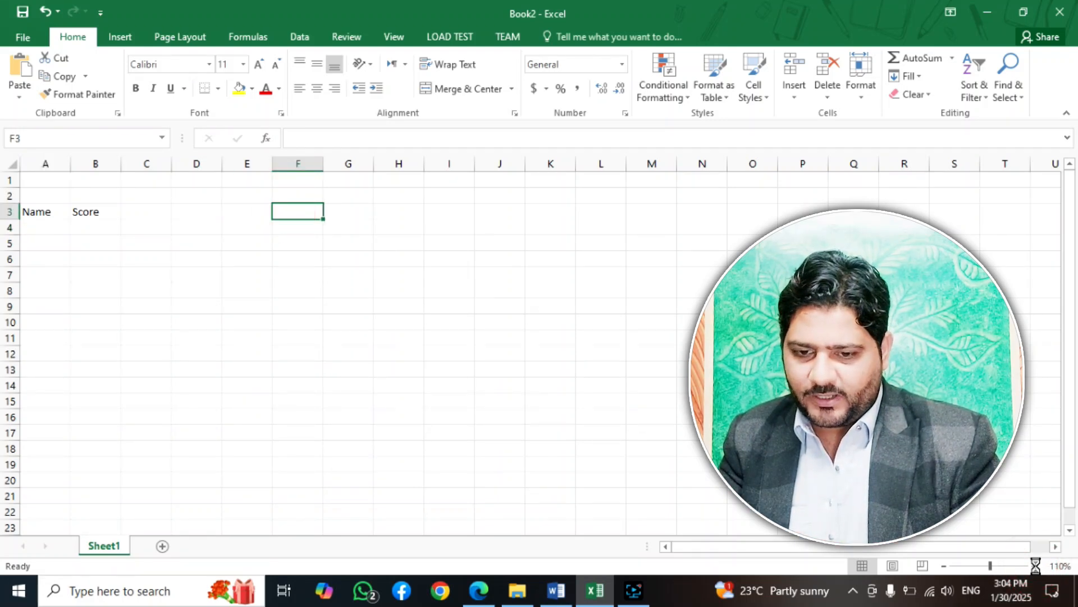
click(1035, 566)
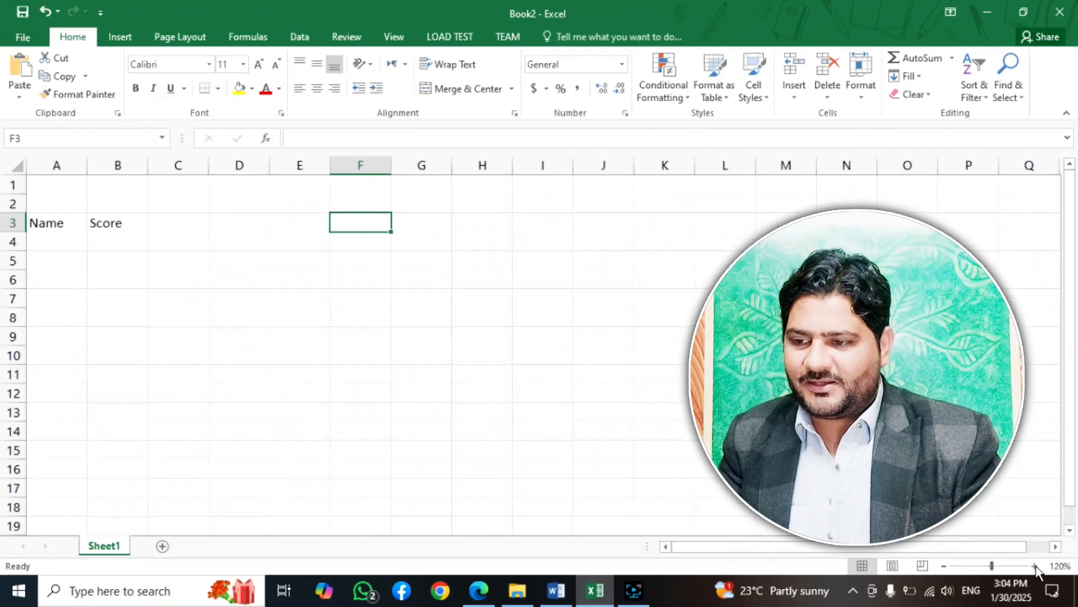
click(1035, 566)
click(345, 224)
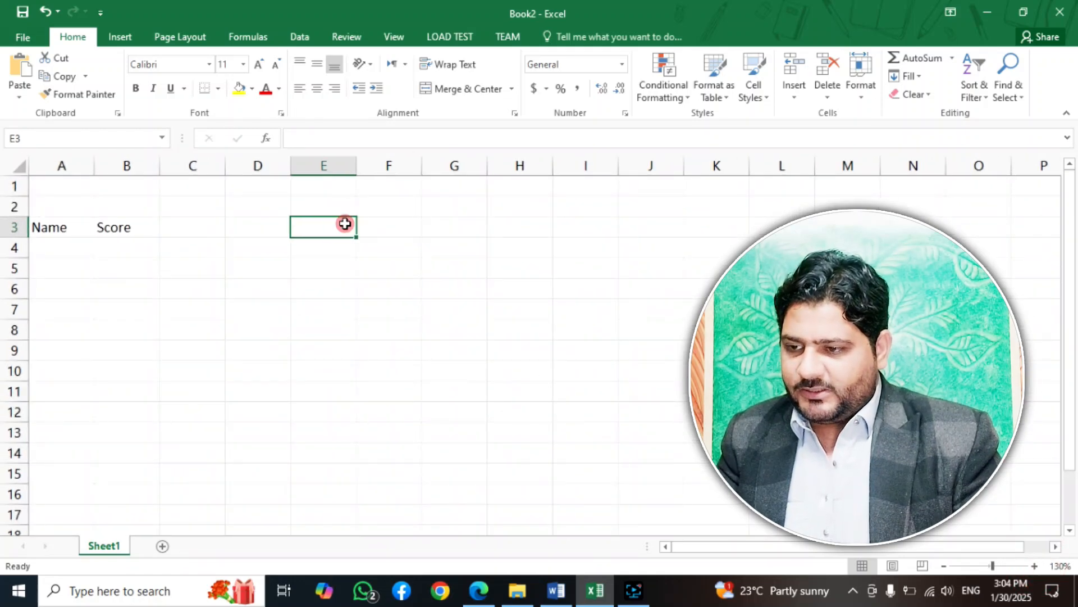
click(264, 224)
click(255, 201)
click(239, 88)
text(Mix)
key(BackSpace)
key(BackSpace)
text(IN)
key(Return)
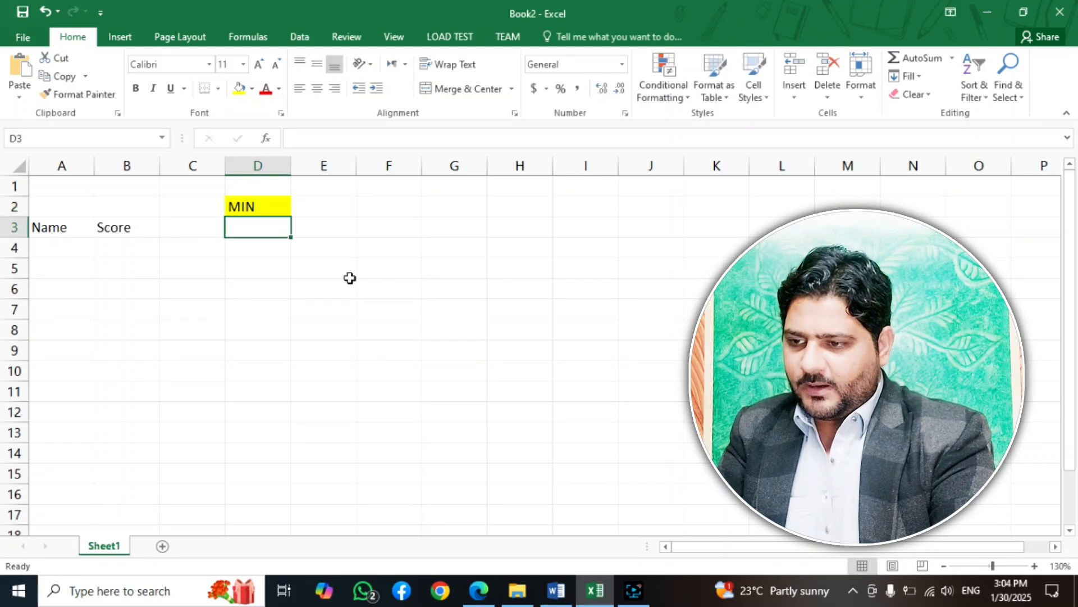
Step: Fill cell D4 with yellow and enter the label MAX in it
key(Return)
click(240, 88)
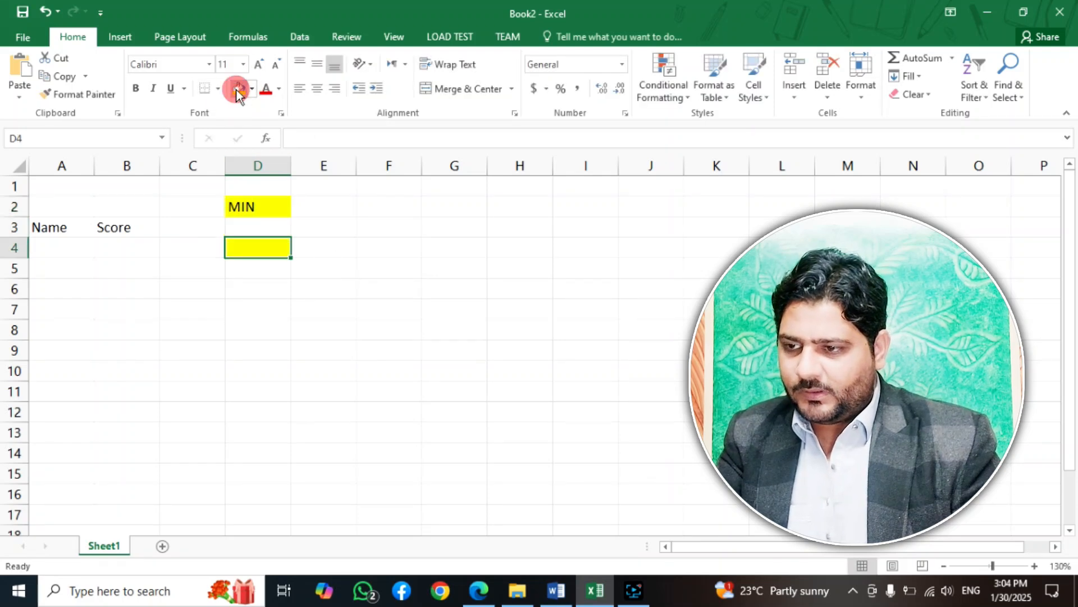
text(MIN)
key(BackSpace)
key(BackSpace)
text(AX)
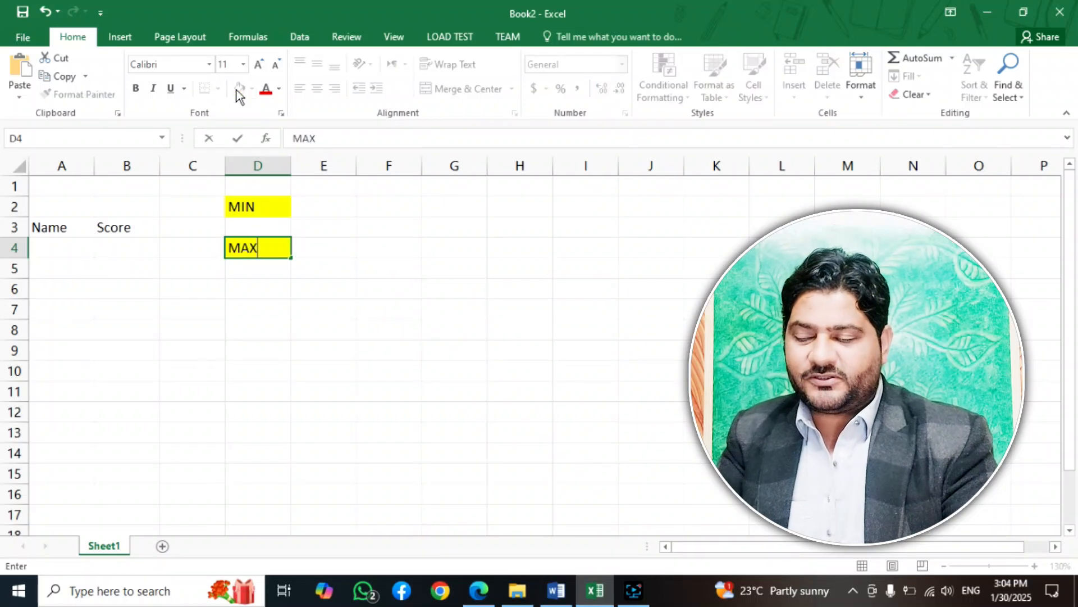
key(Return)
key(Return)
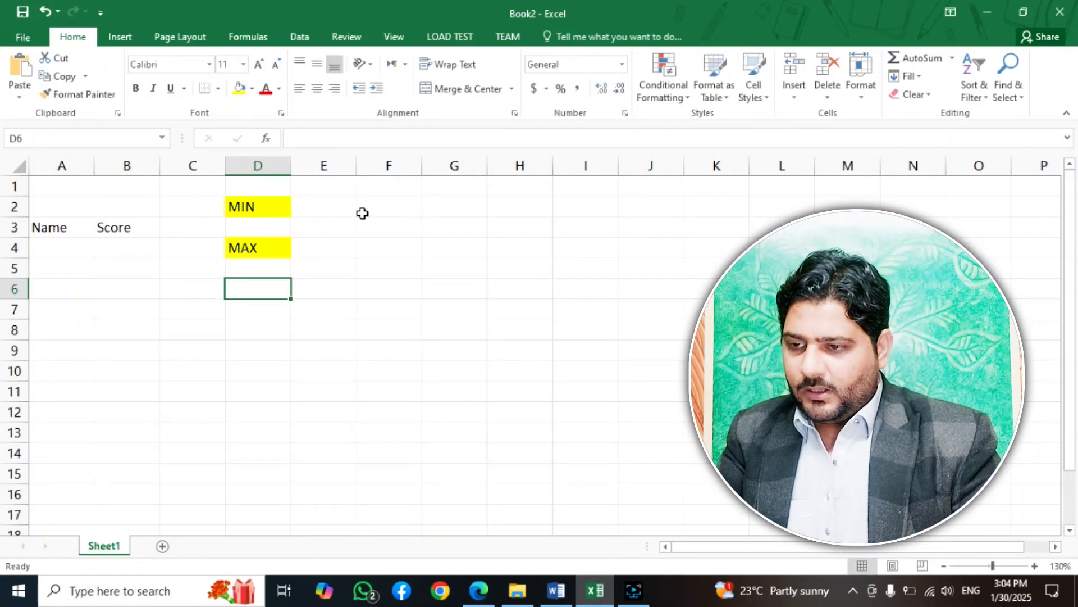
Step: Fill cell E2 with light blue and enter the label SMALL in it
click(341, 205)
click(251, 89)
click(295, 158)
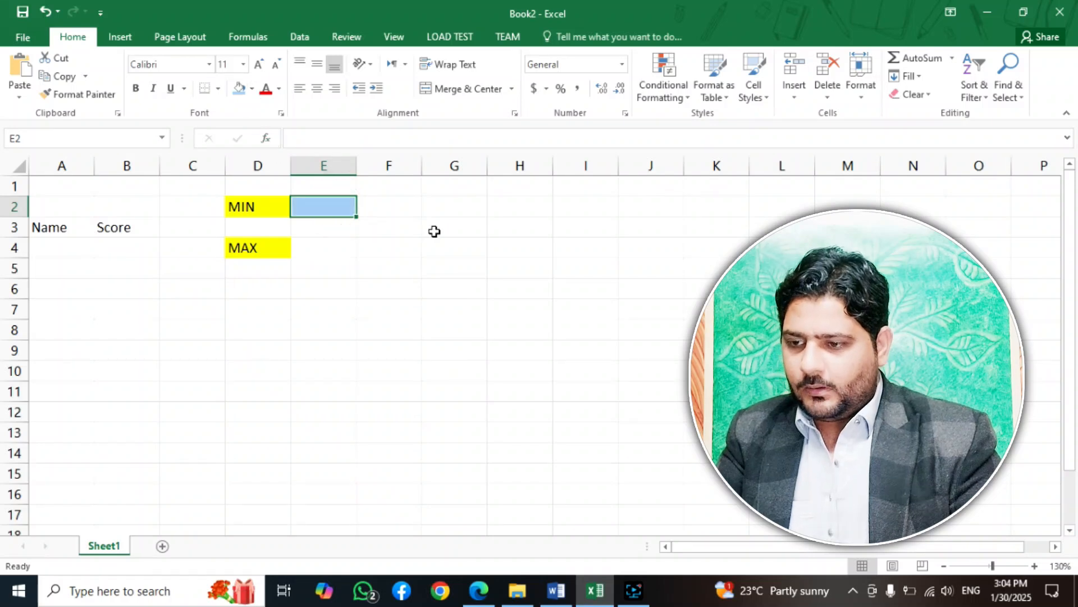
key(BackSpace)
text(small)
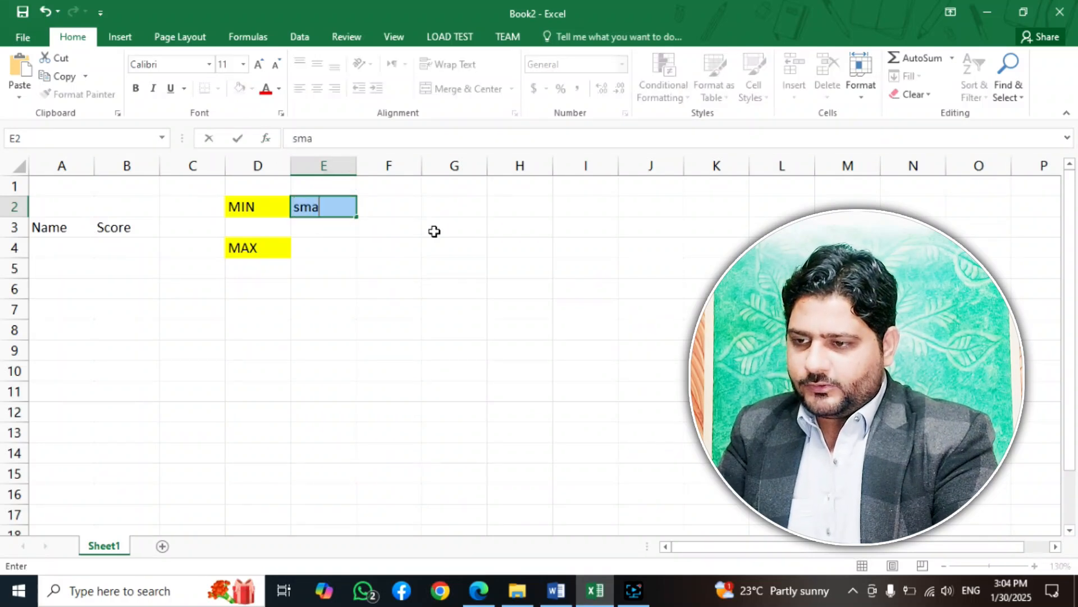
key(BackSpace)
key(BackSpace)
key(BackSpace)
key(BackSpace)
key(BackSpace)
text(SMALL)
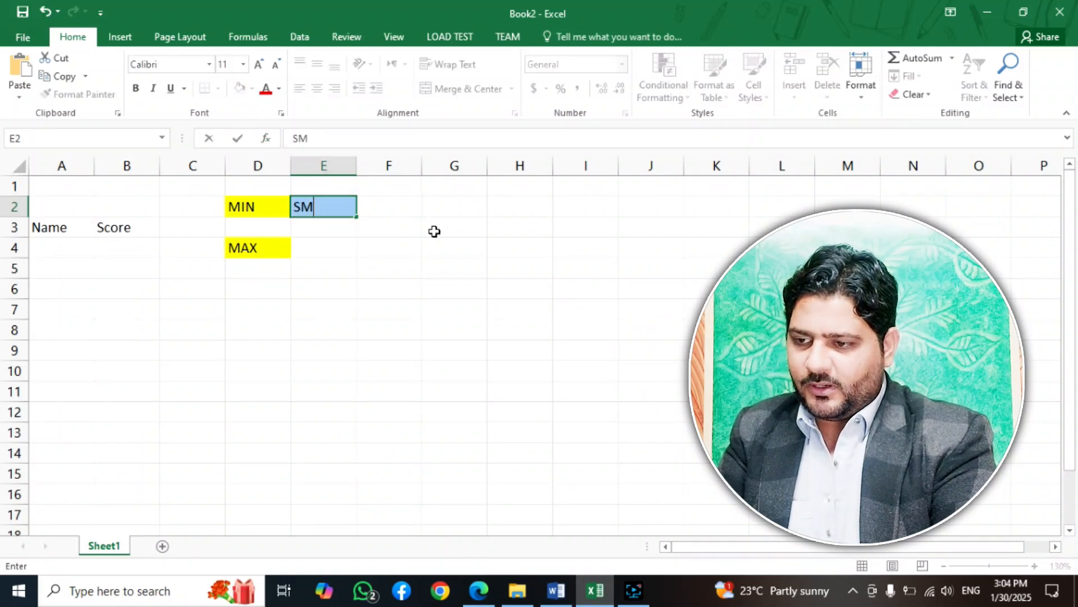
key(Return)
Step: Enter the label LARGE in E4 and give the cell the same light blue fill as SMALL
key(Return)
text(LARGE)
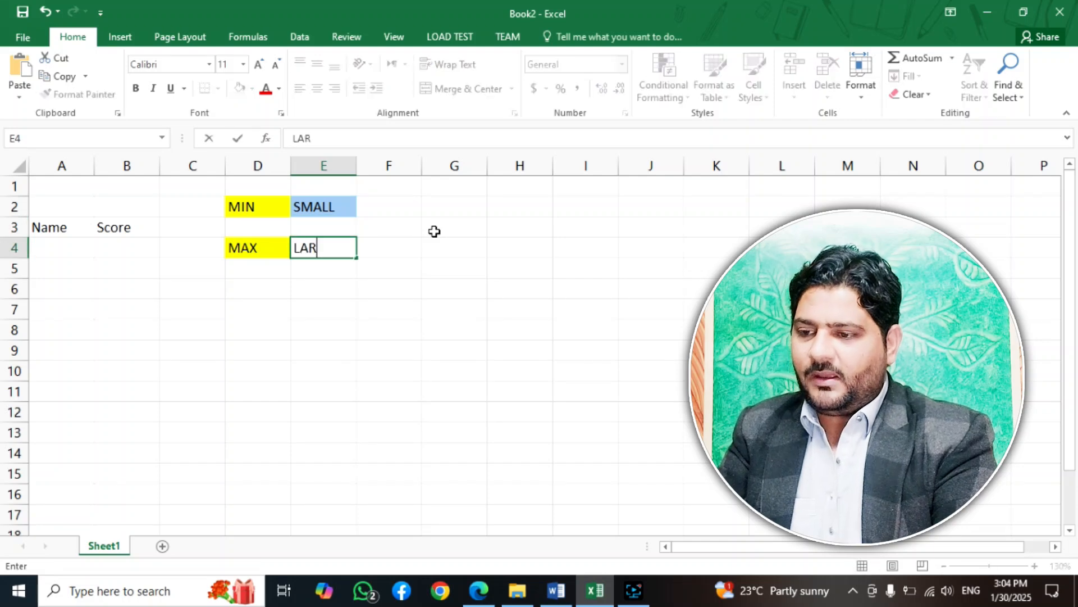
click(434, 247)
click(320, 247)
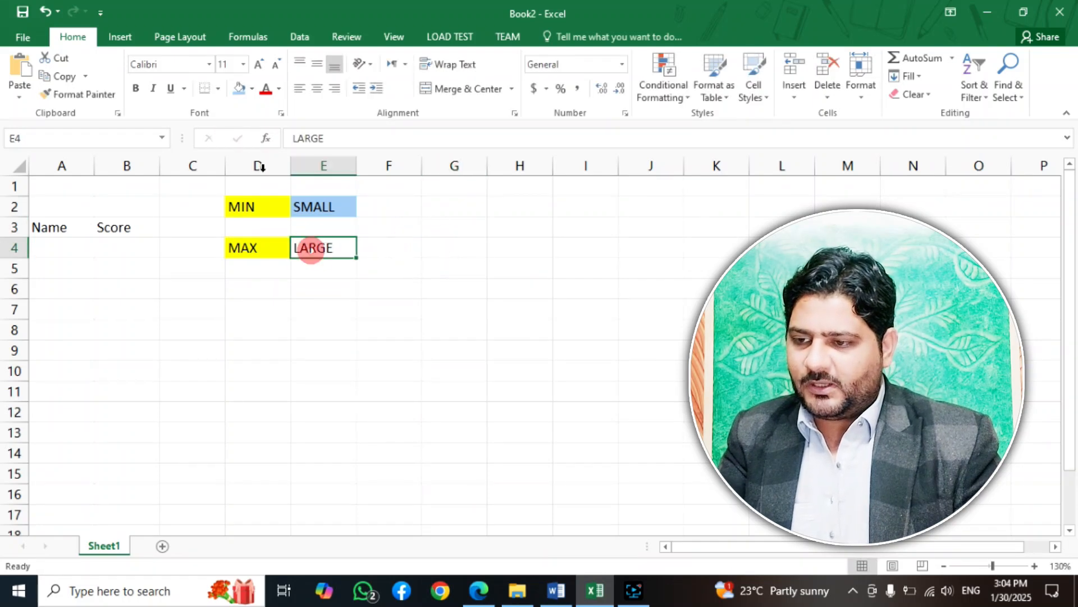
click(239, 89)
click(392, 253)
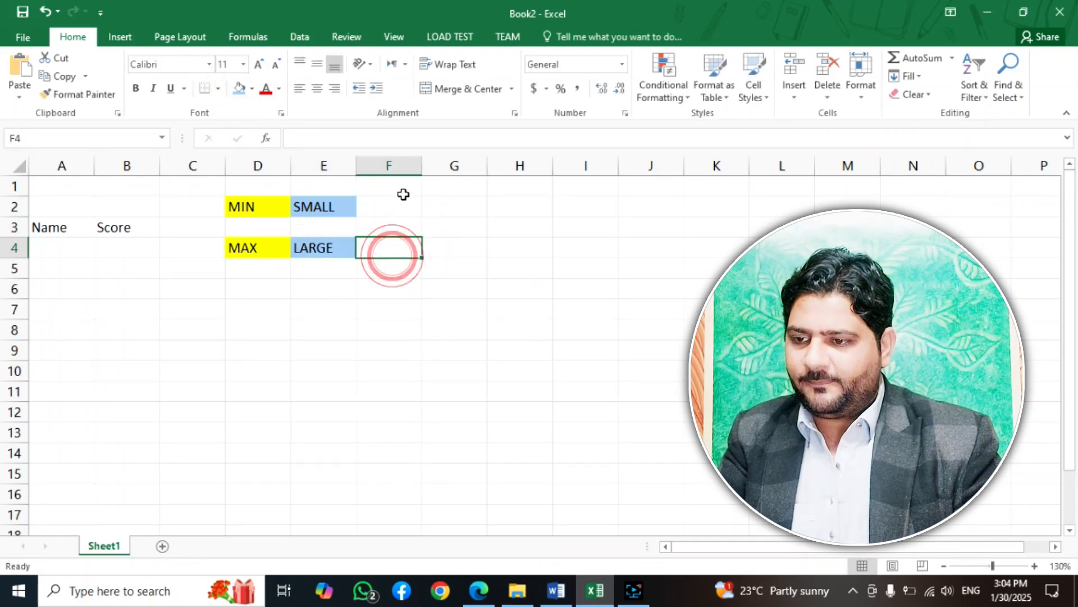
click(403, 191)
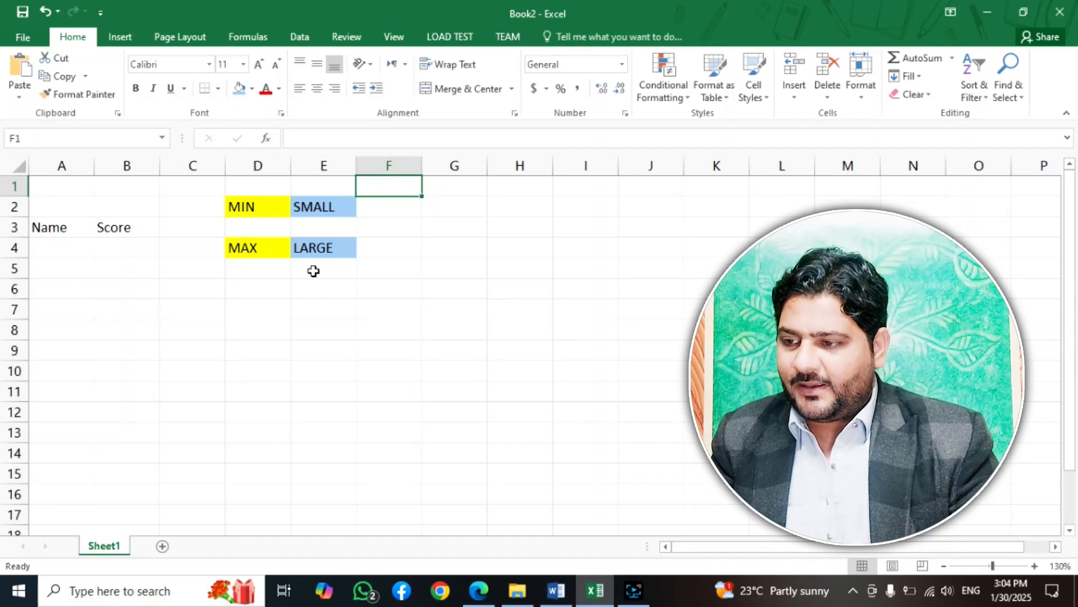
Step: Widen column A and enter eleven different first names under the Name heading in A4:A14
drag(94, 166, 141, 165)
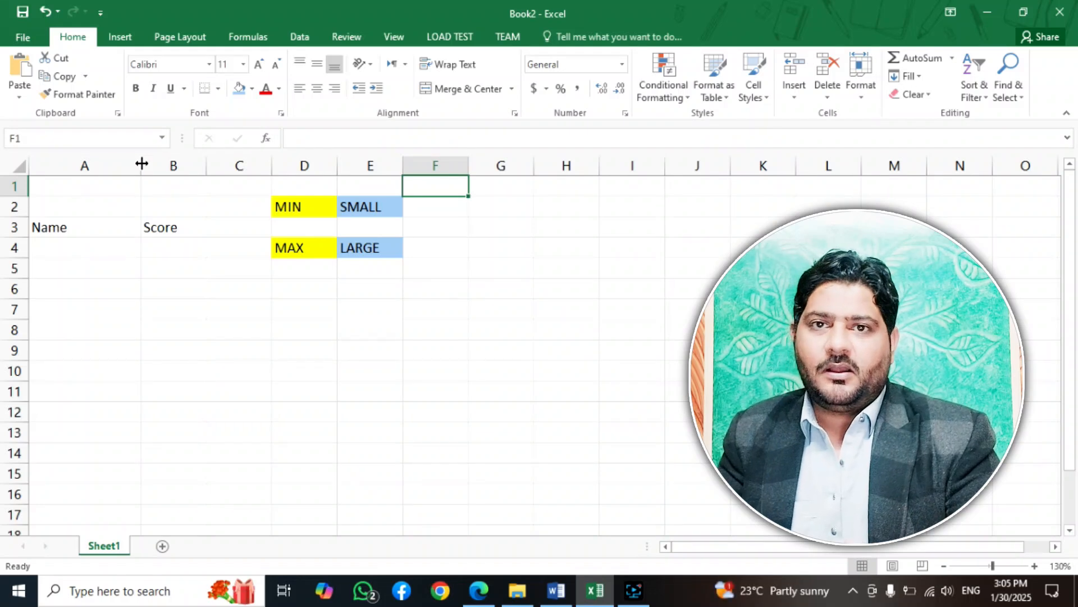
click(84, 229)
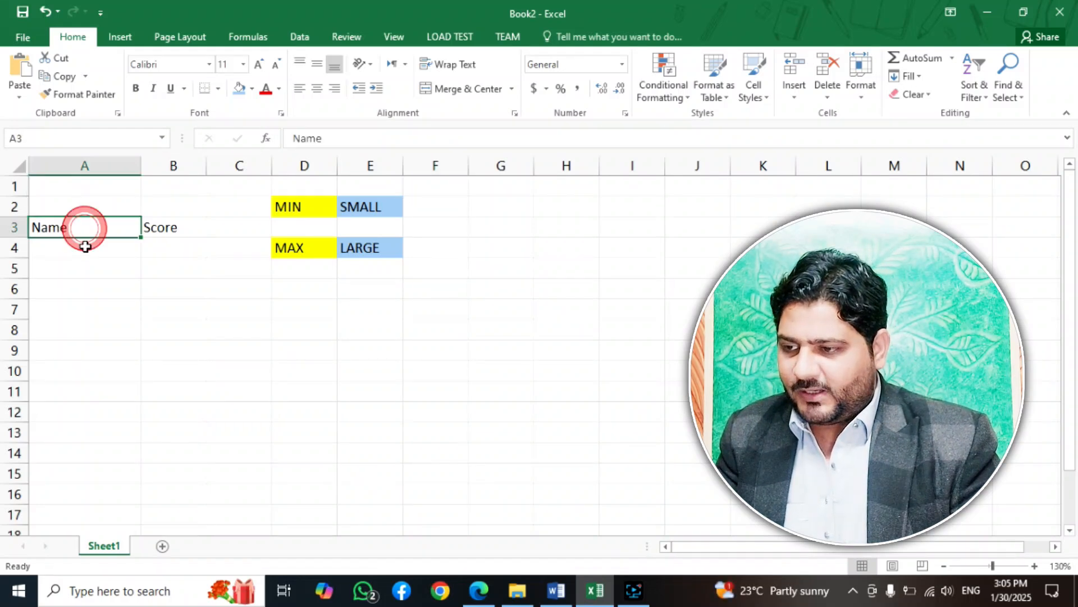
click(84, 247)
text(Ali)
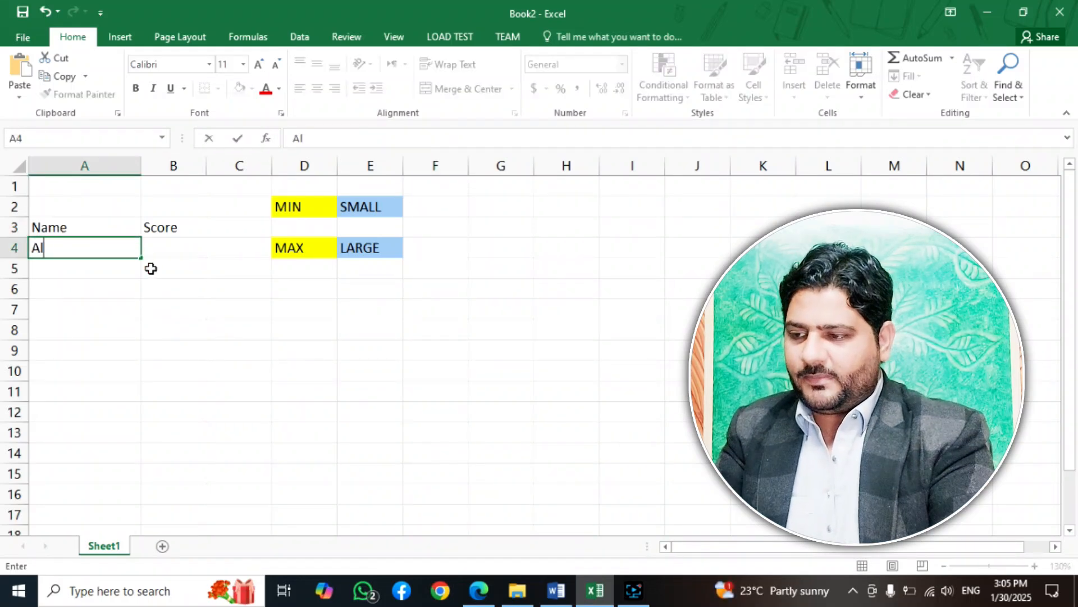
key(Return)
text(Kashif)
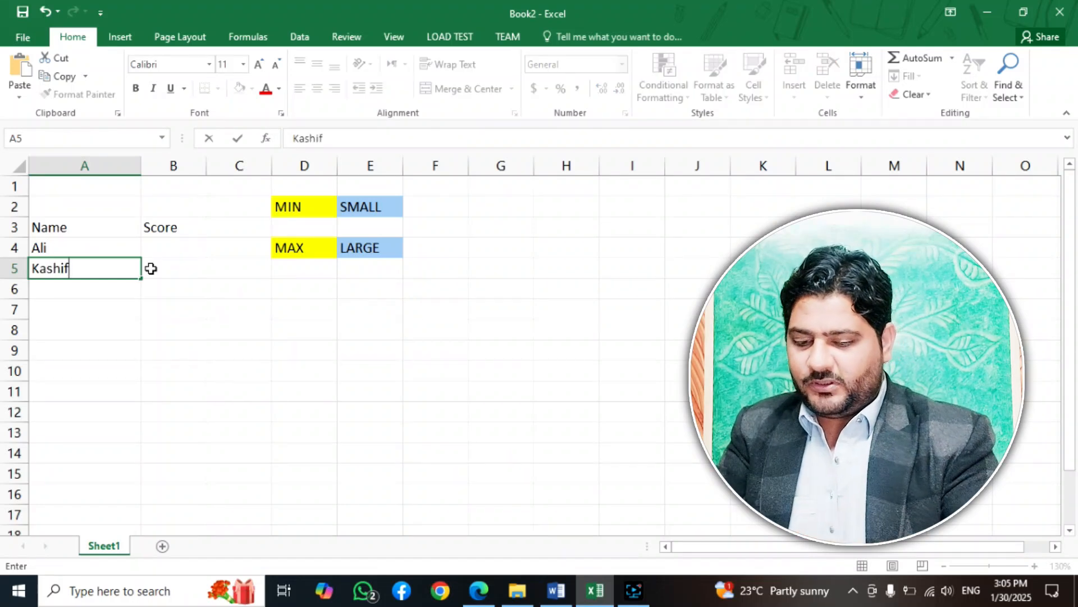
key(Return)
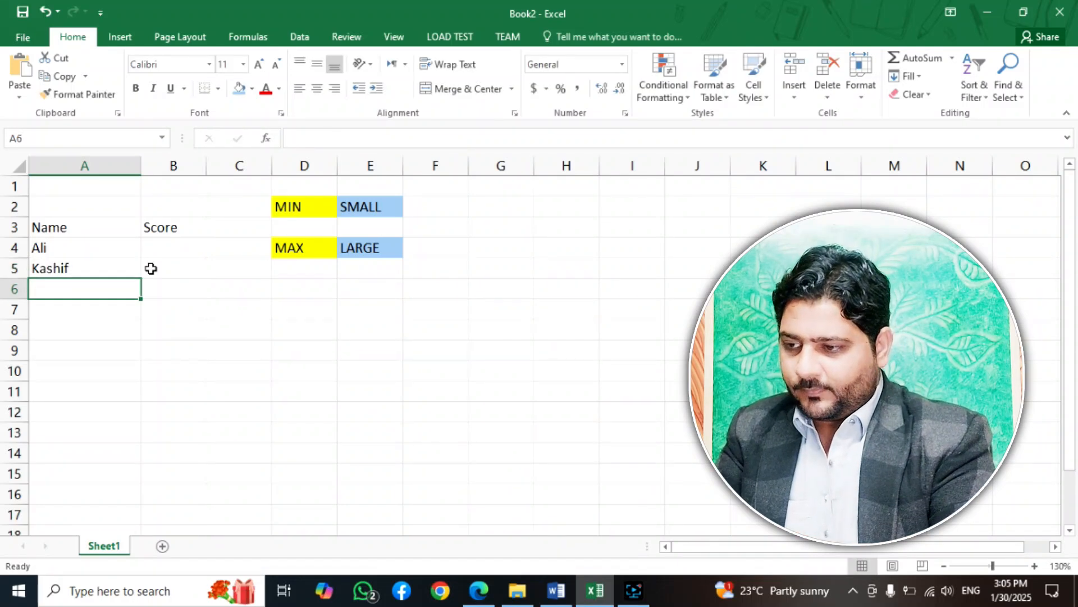
text(Zohaib)
key(Return)
text(Anees)
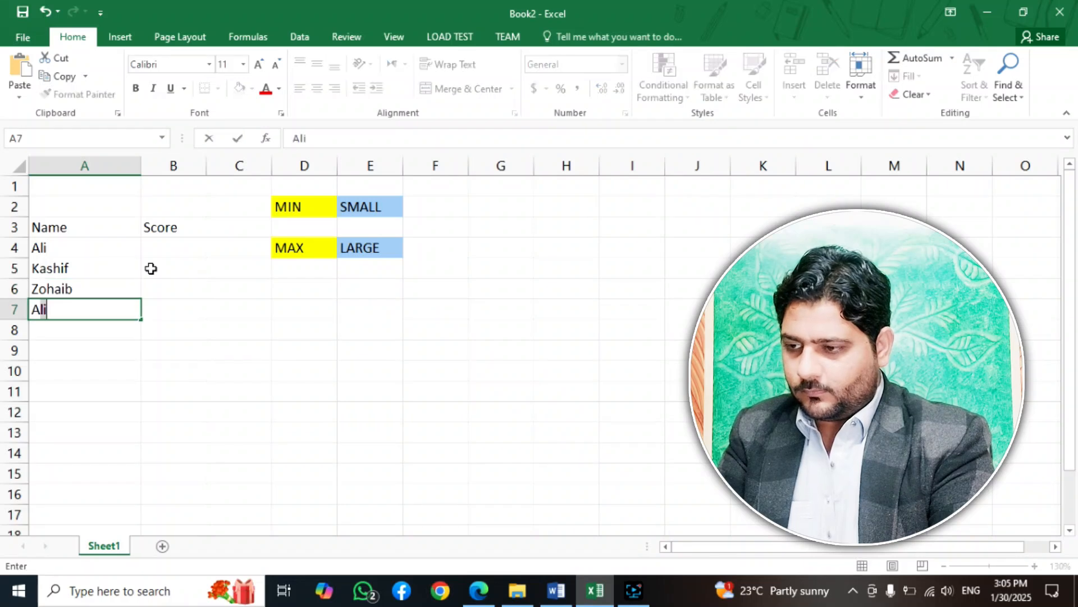
key(Return)
text(Aziz)
key(Return)
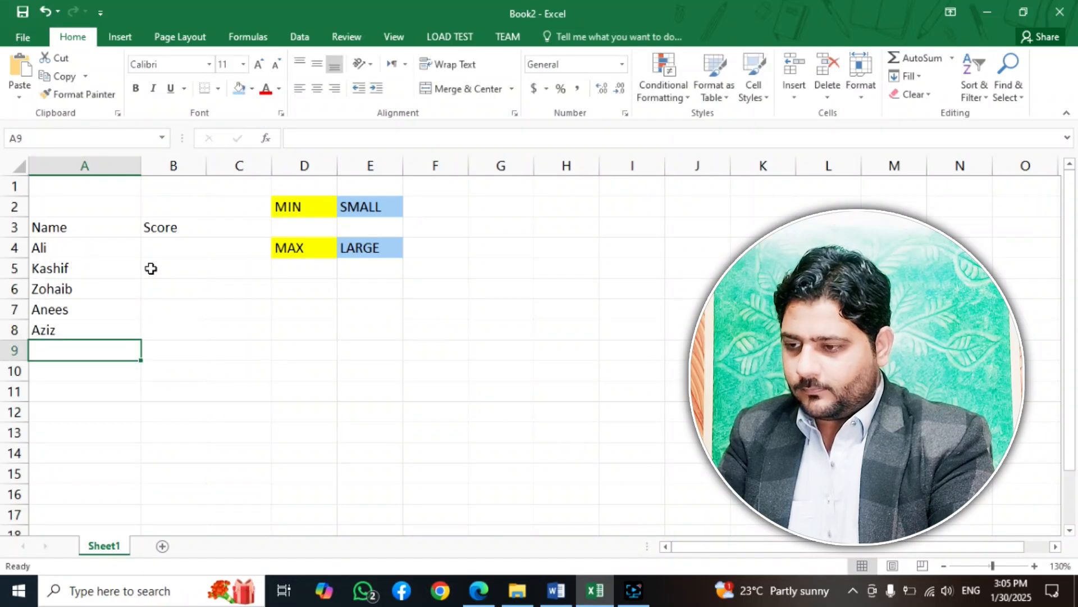
text(Ahmad)
key(Return)
text(Talha)
key(Return)
text(Jabran)
key(Return)
text(Taha)
key(Return)
text(Salar)
key(Return)
text(Sultan)
key(Return)
key(Up)
key(Up)
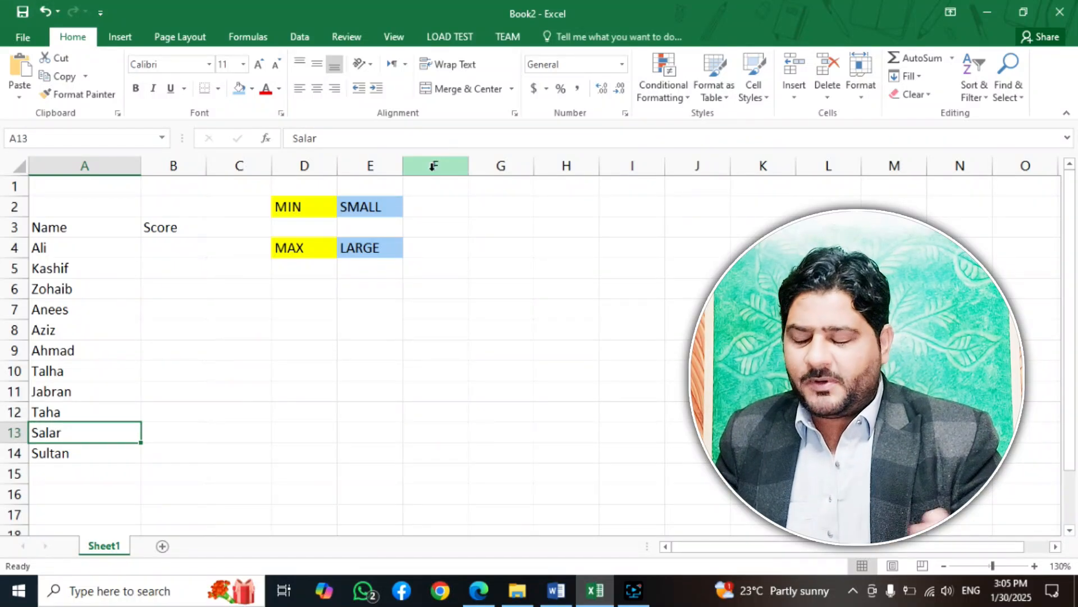
click(93, 220)
drag(77, 246, 82, 453)
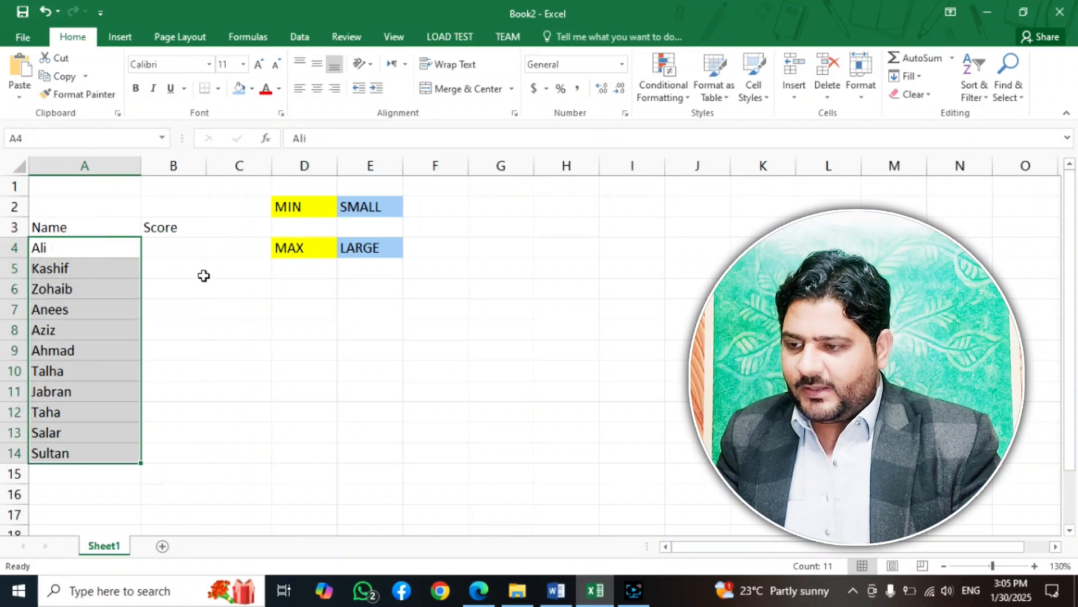
Step: Enter the scores 60, 20, 15, 5, 90, 70, 30, 56, 58, 24 and 26 down B4:B14
click(184, 250)
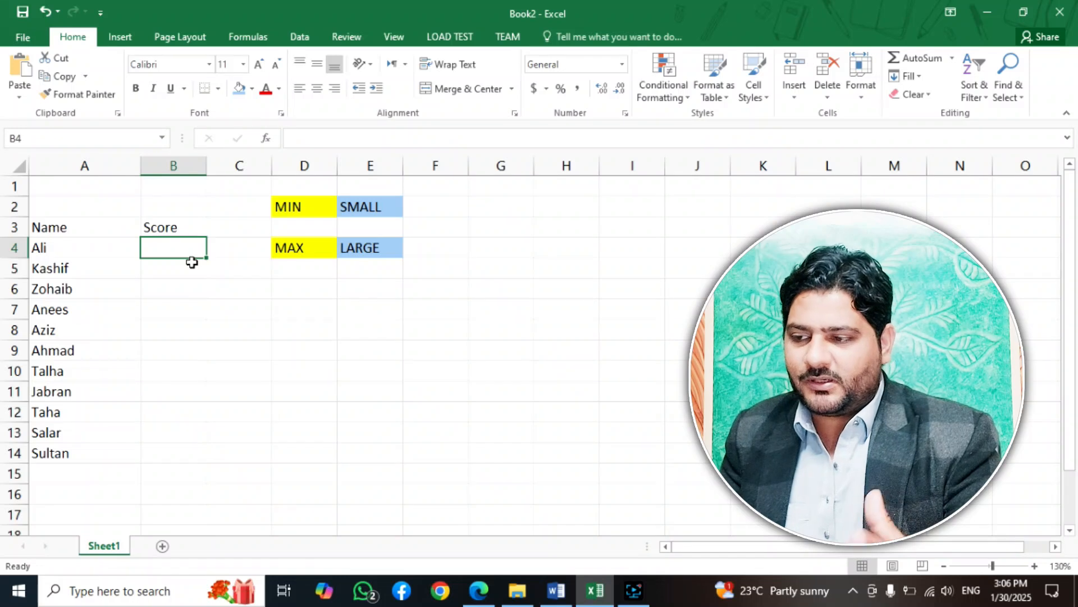
text(60)
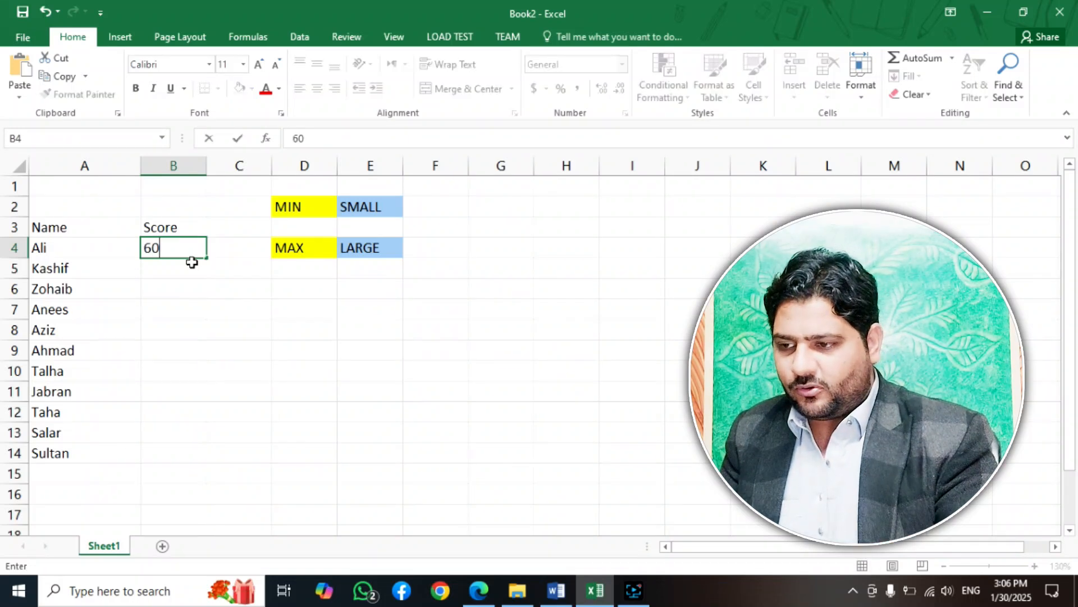
key(Return)
text(20)
key(Return)
text(15)
key(Return)
text(5)
key(Return)
text(90)
key(Return)
text(70)
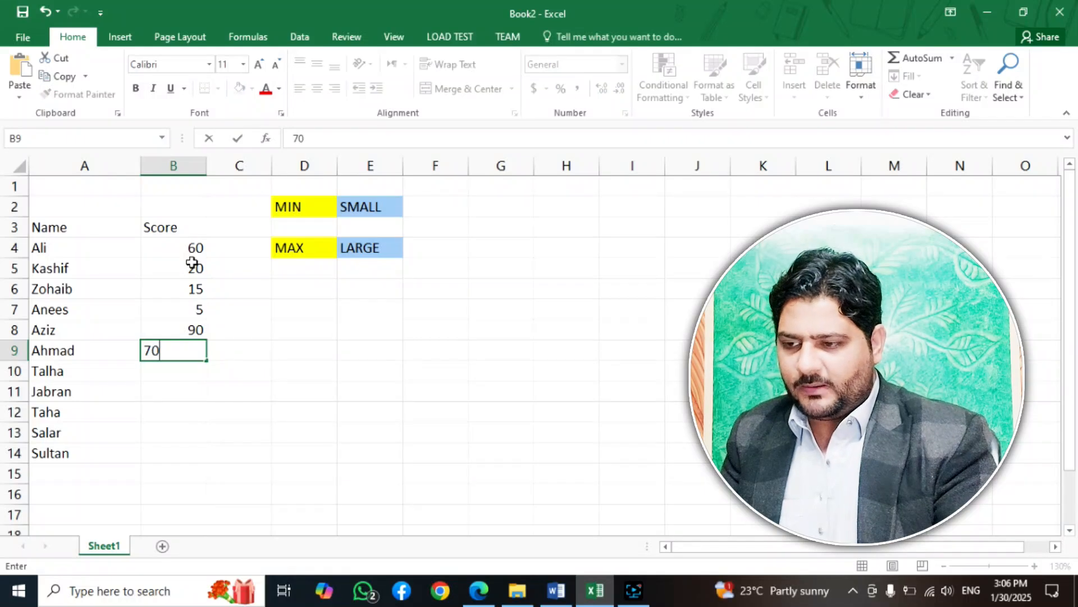
key(Return)
text(30)
key(Return)
text(56)
key(Return)
text(58)
key(Return)
text(24)
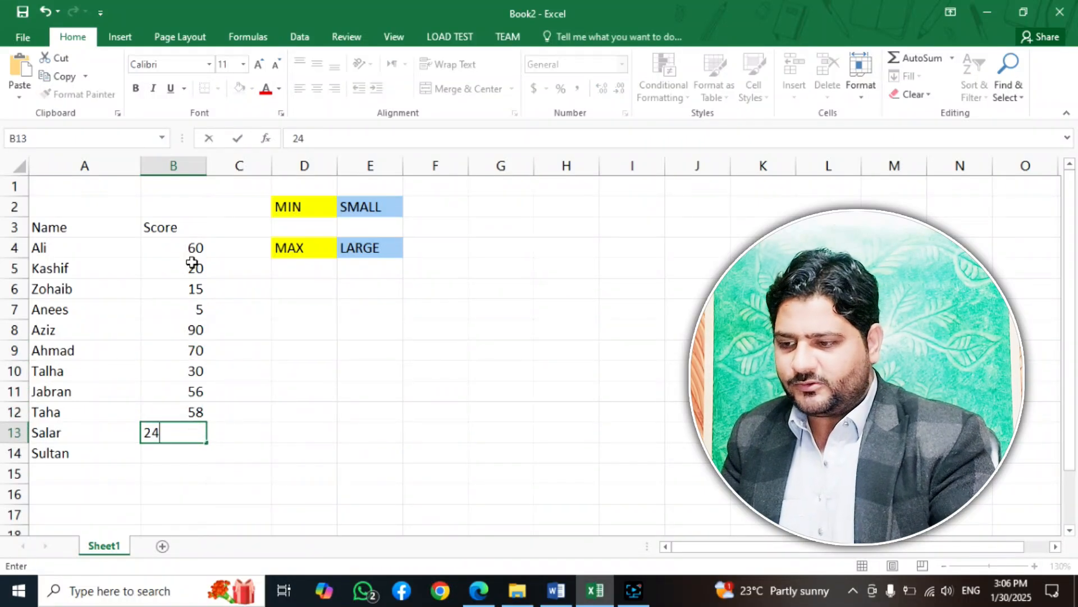
key(Return)
text(26)
key(Return)
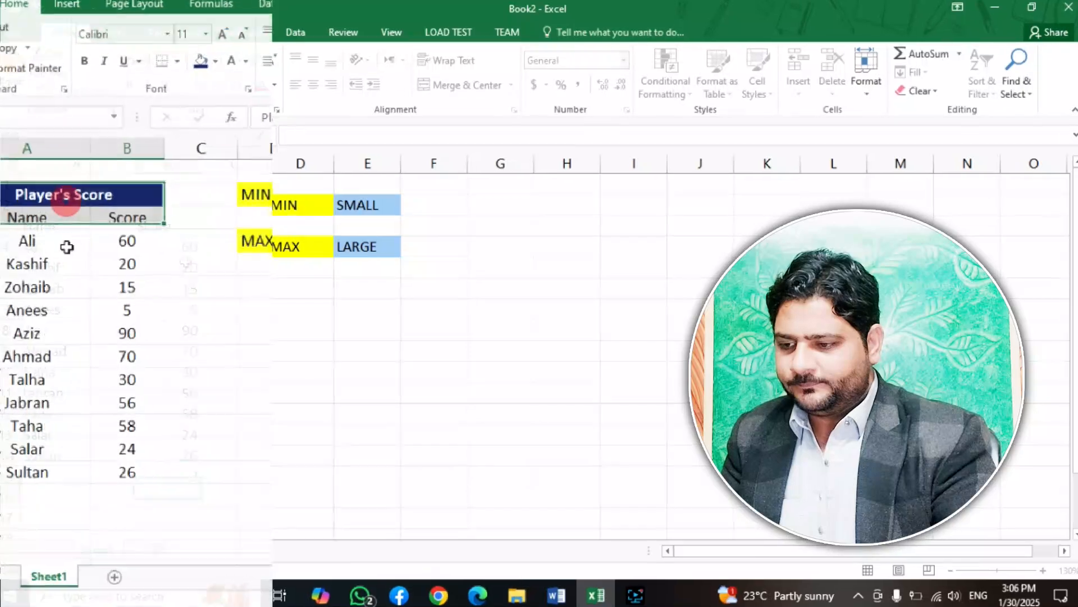
Step: Make the Name and Score headings in A3:B3 bold
drag(84, 206, 120, 461)
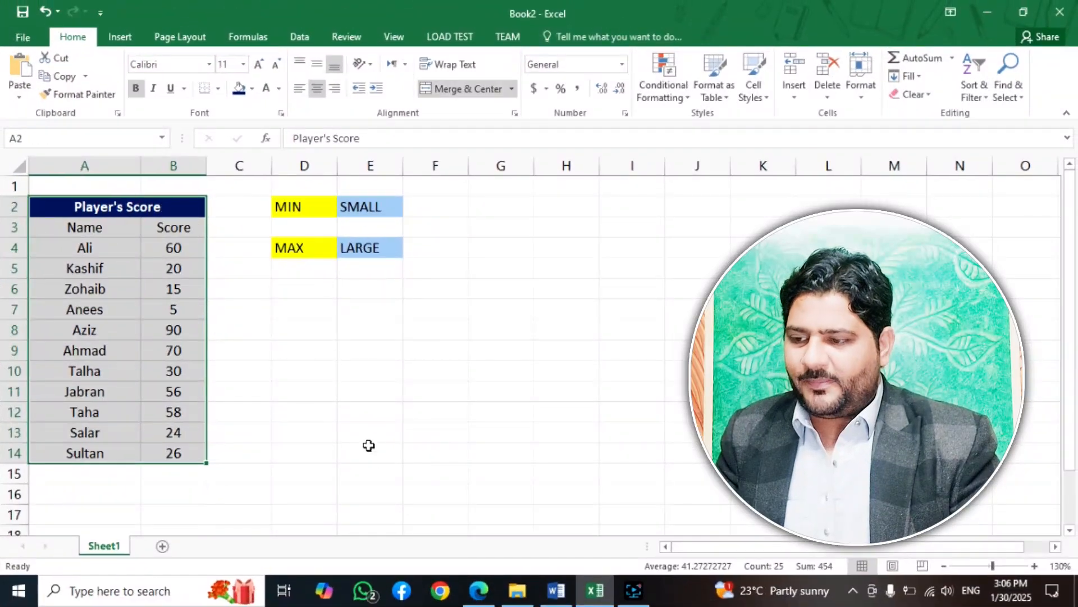
click(250, 330)
drag(96, 227, 172, 228)
key(ctrl+b)
click(175, 289)
click(181, 305)
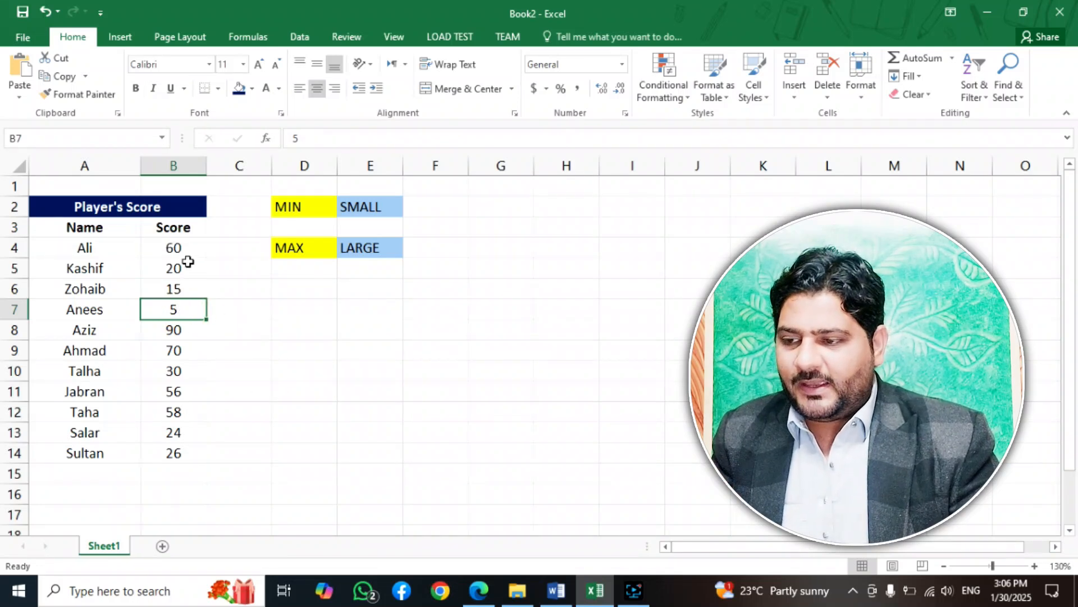
Step: Enter the formula =MIN(B4:B14) in D3 to find the lowest score
drag(173, 248, 172, 454)
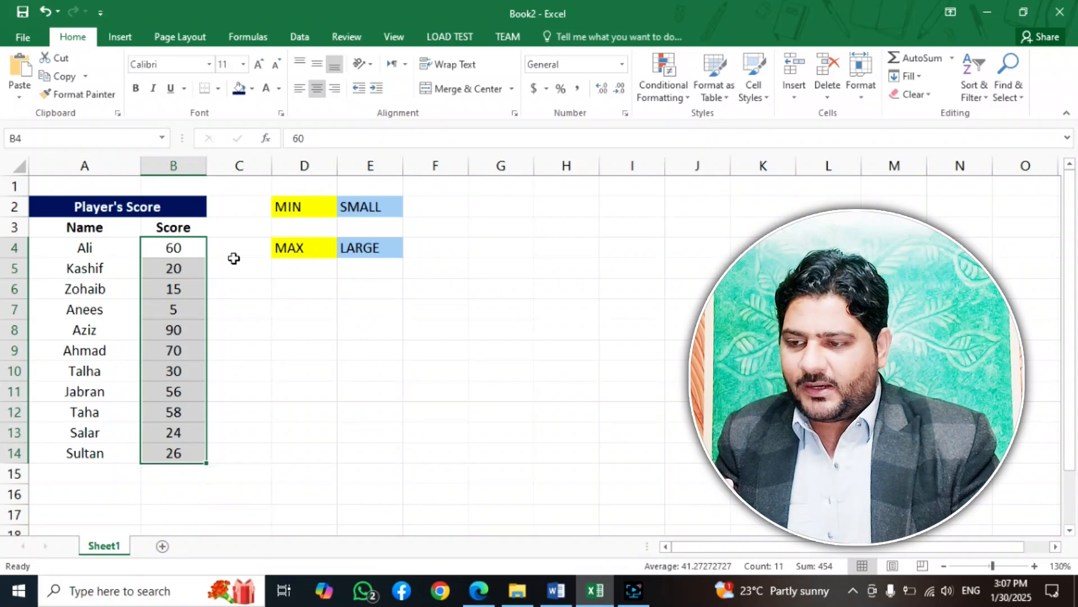
click(311, 220)
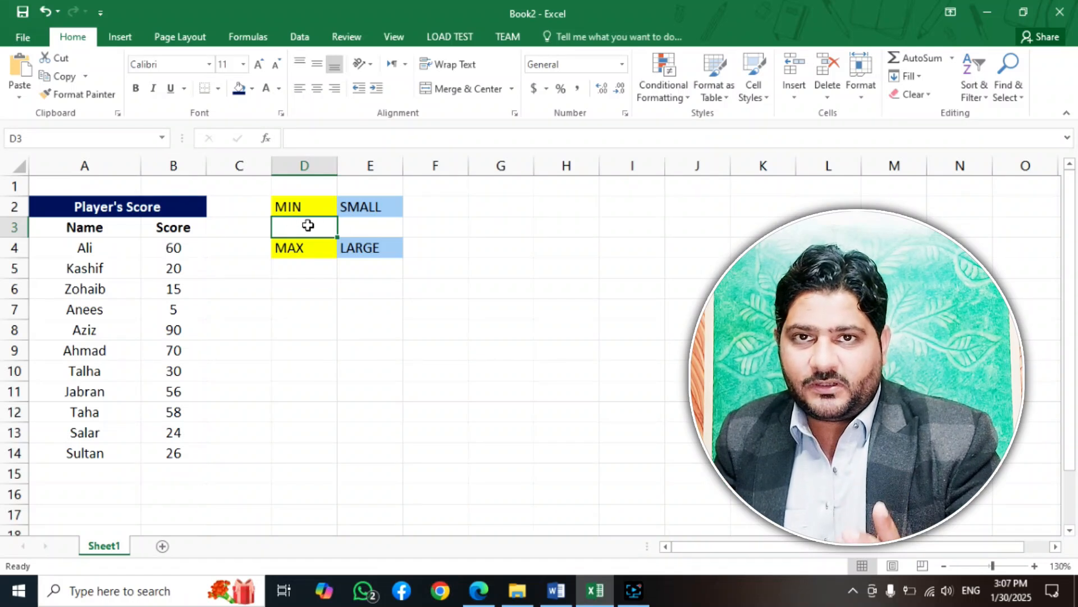
text(=)
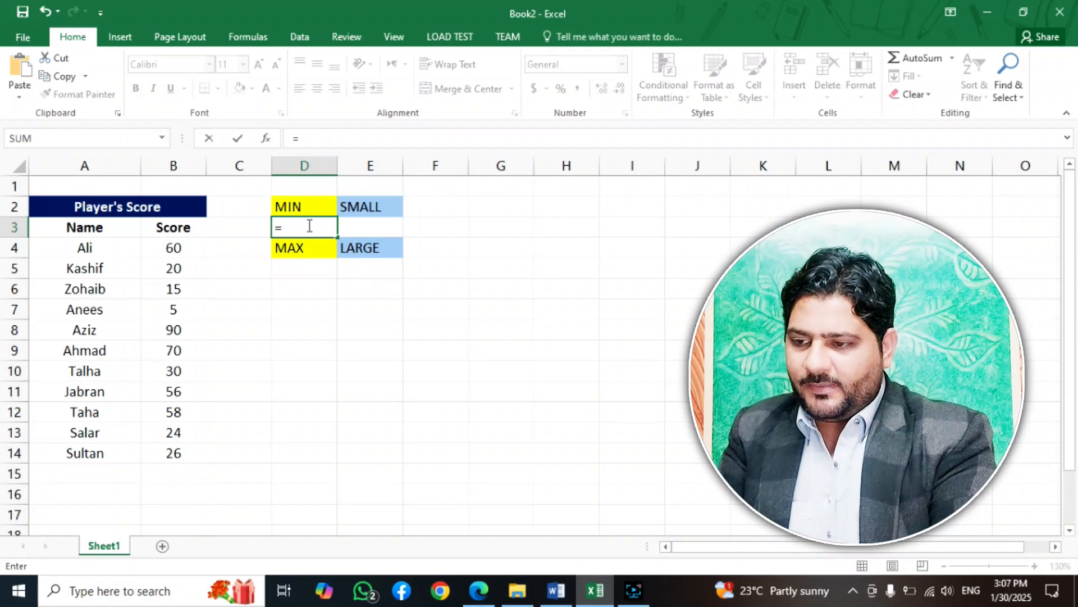
text(min)
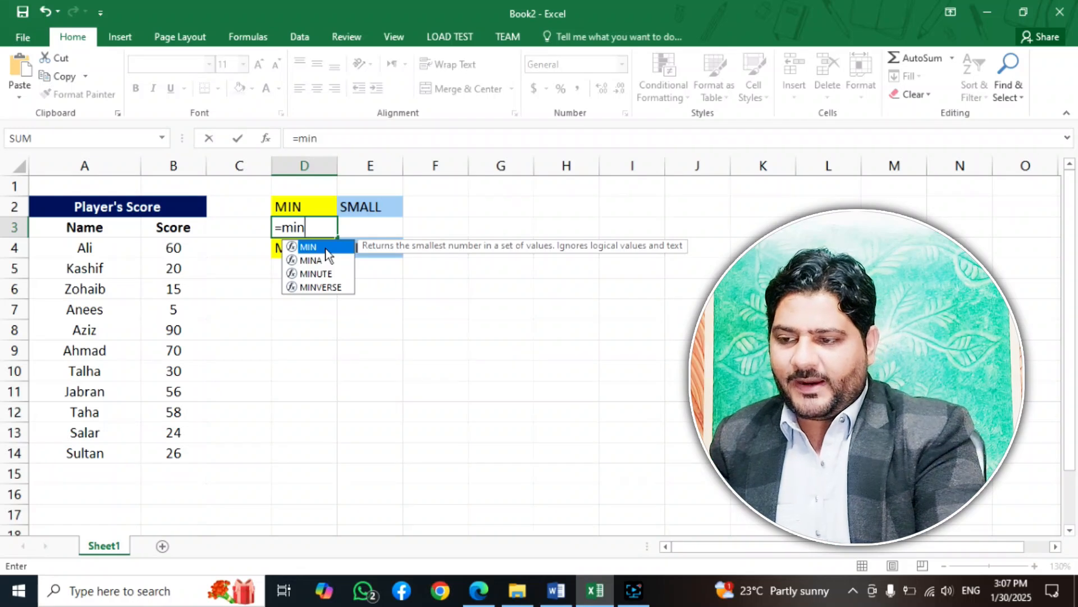
text(())
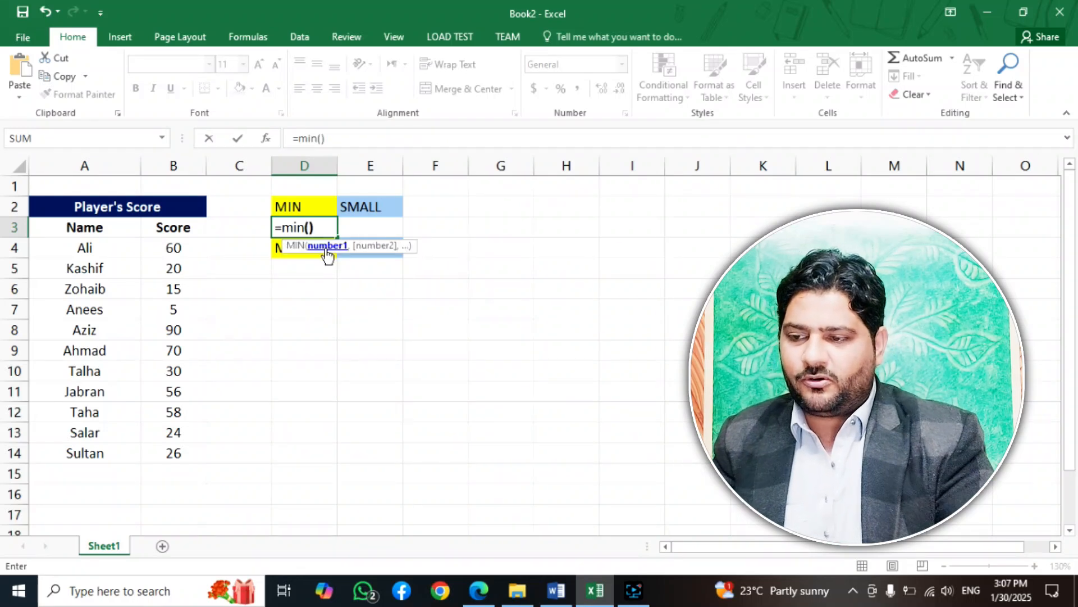
click(309, 226)
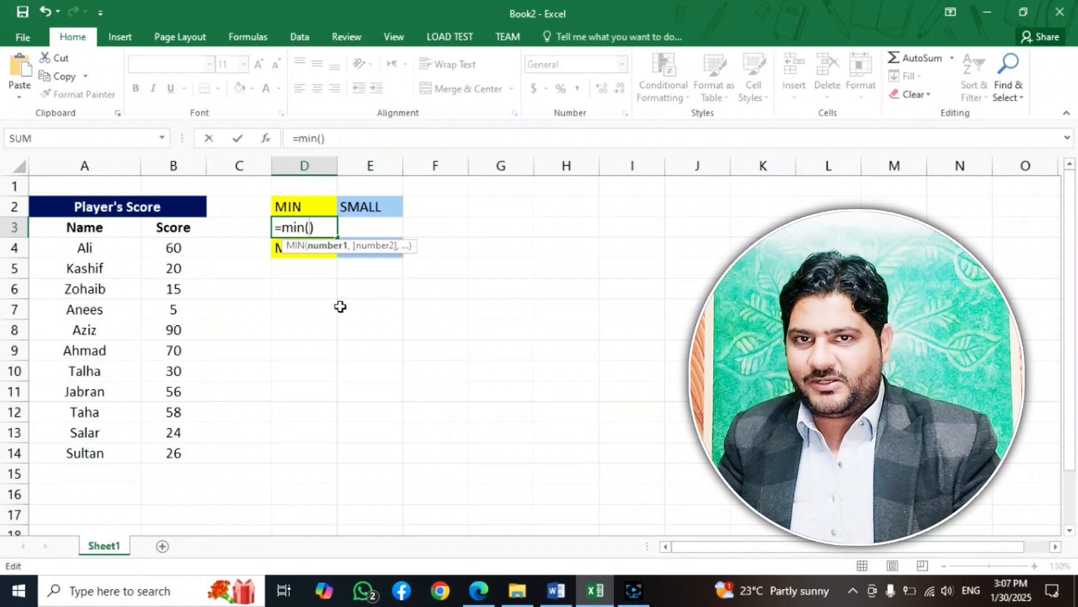
drag(174, 246, 175, 460)
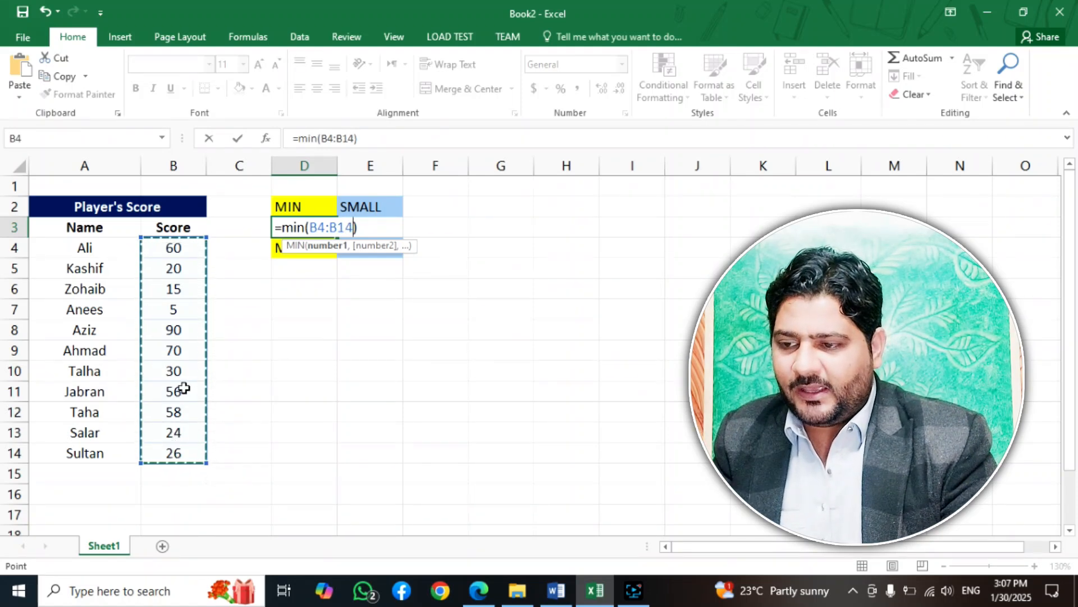
key(Return)
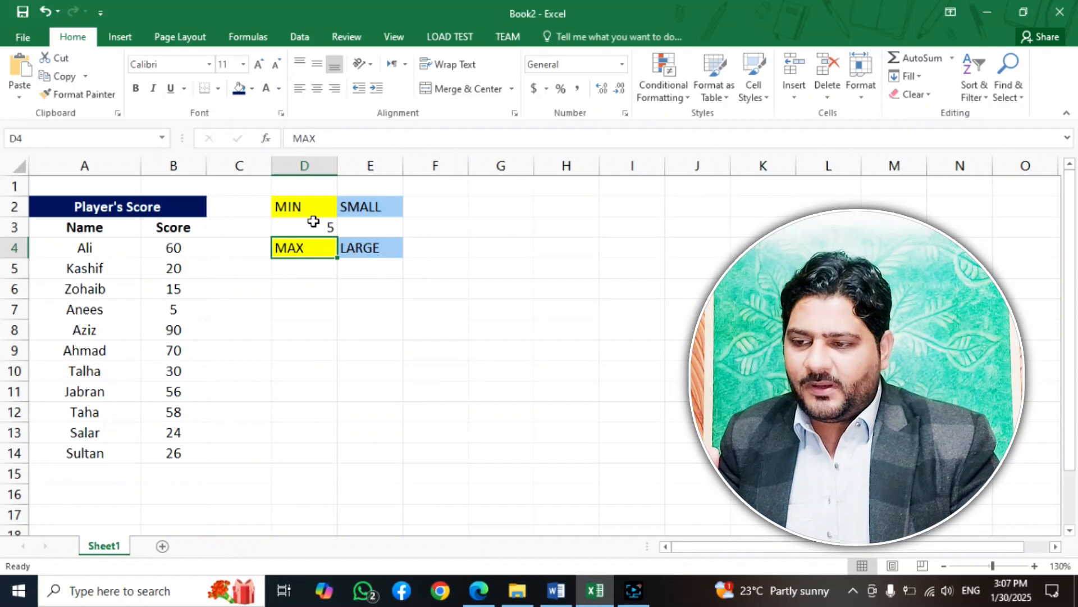
Step: Centre the contents of the result cells D3:E3 and D5:E5 horizontally
drag(311, 224, 349, 225)
click(315, 88)
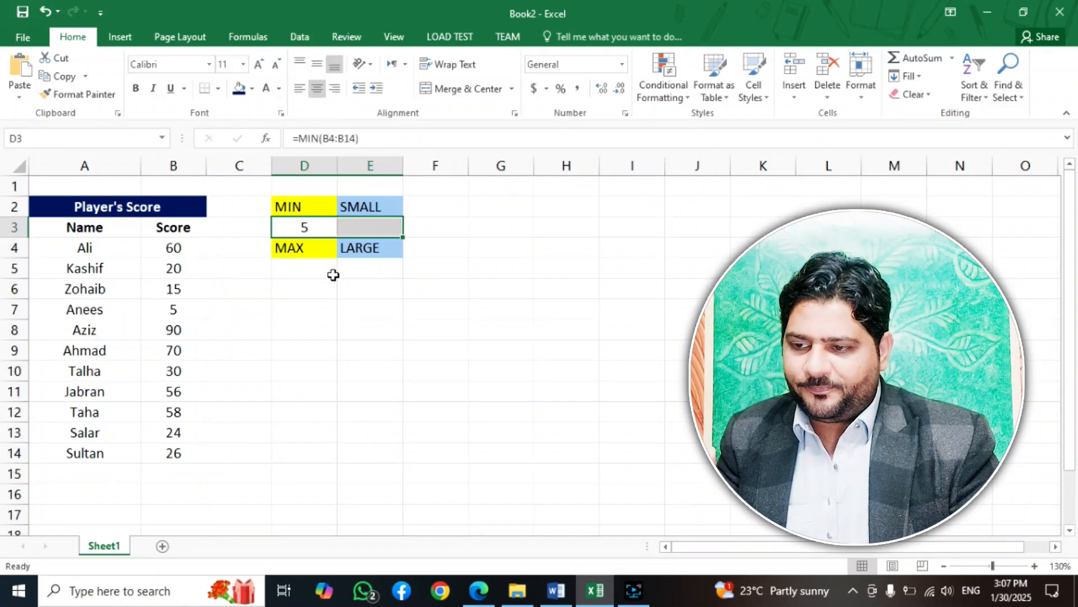
drag(329, 269, 349, 265)
click(317, 89)
Step: Compare the MIN result in D3 with the scores in B4:B14 and examine the lowest and second-lowest scores
click(320, 230)
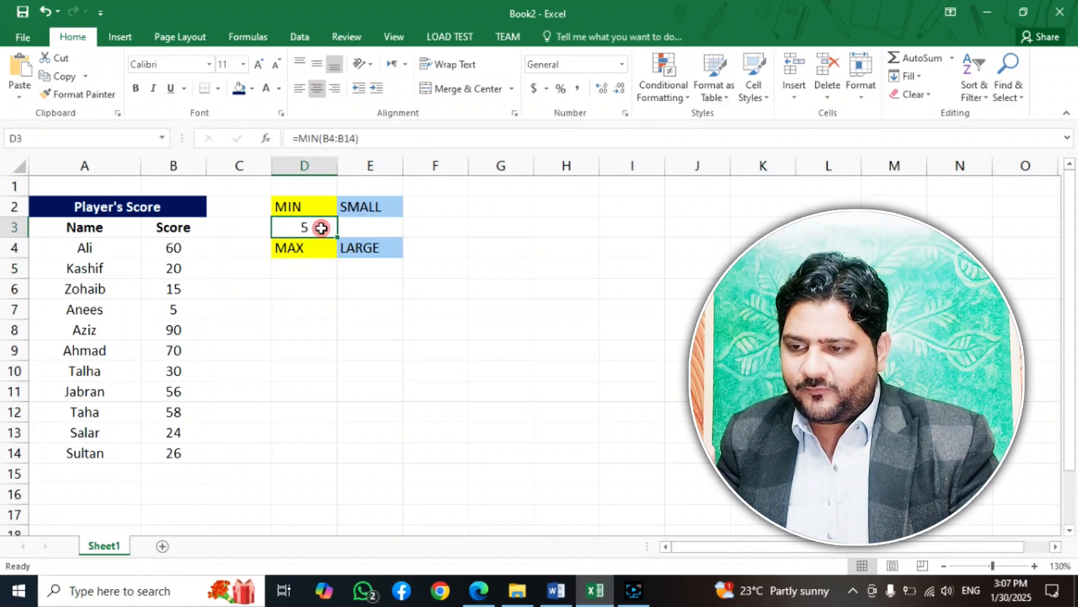
click(157, 248)
drag(157, 247, 152, 454)
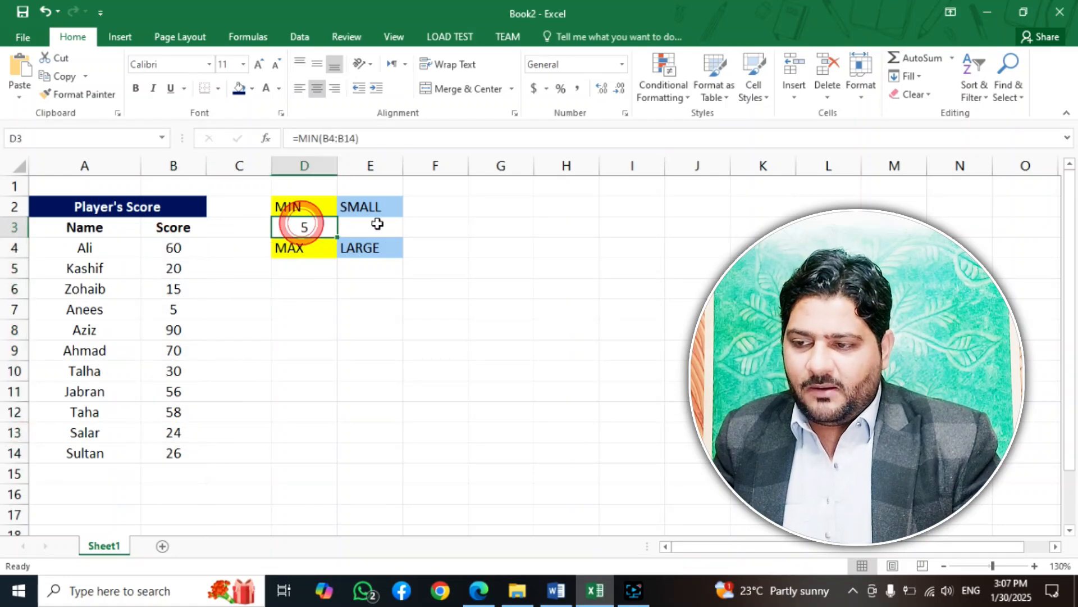
click(298, 223)
click(384, 224)
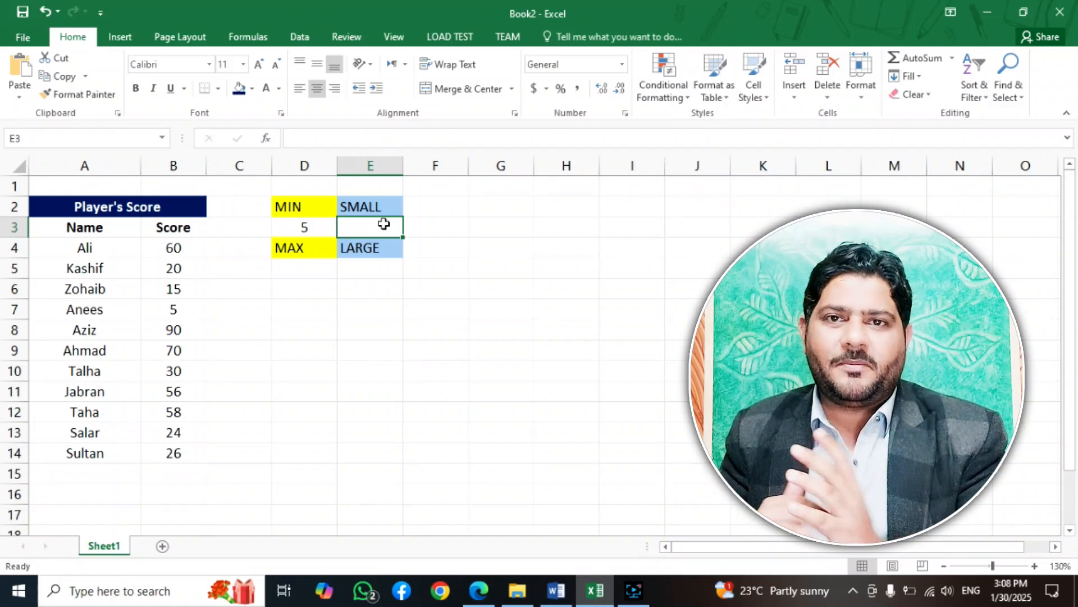
drag(156, 247, 162, 368)
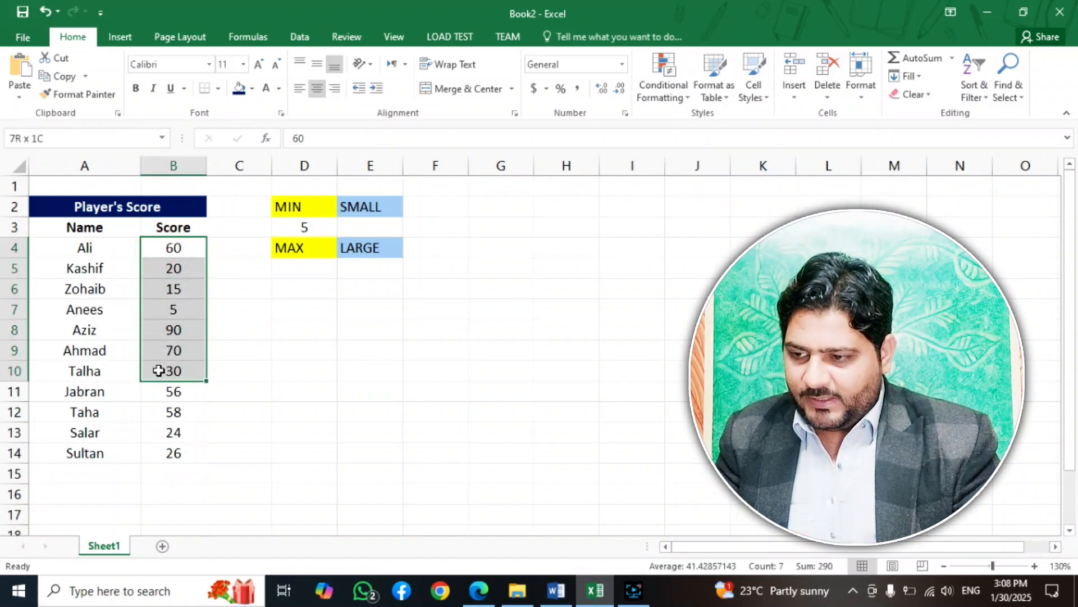
click(174, 312)
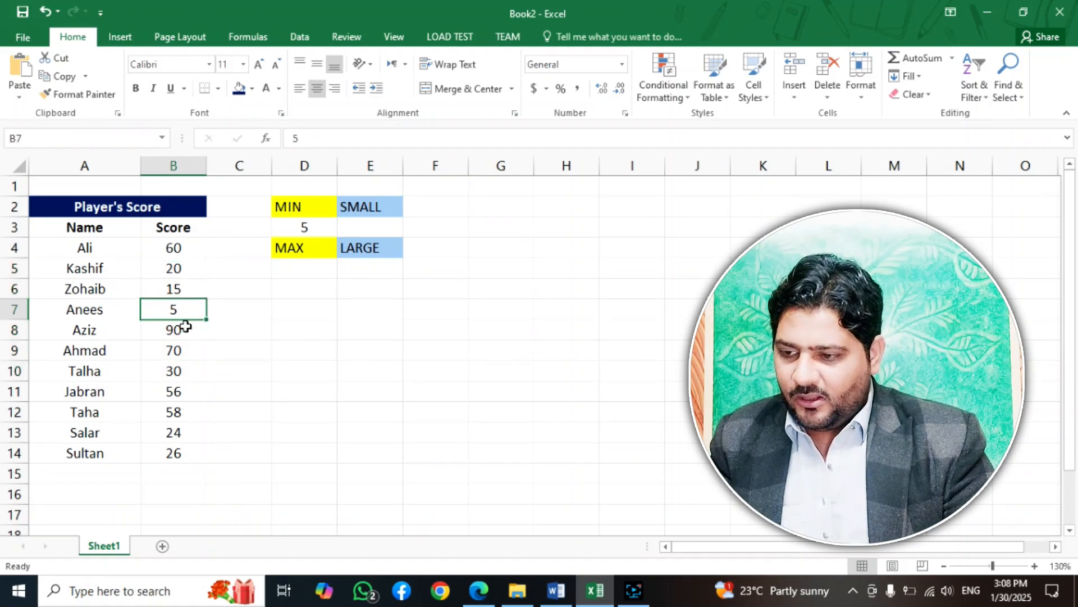
click(186, 285)
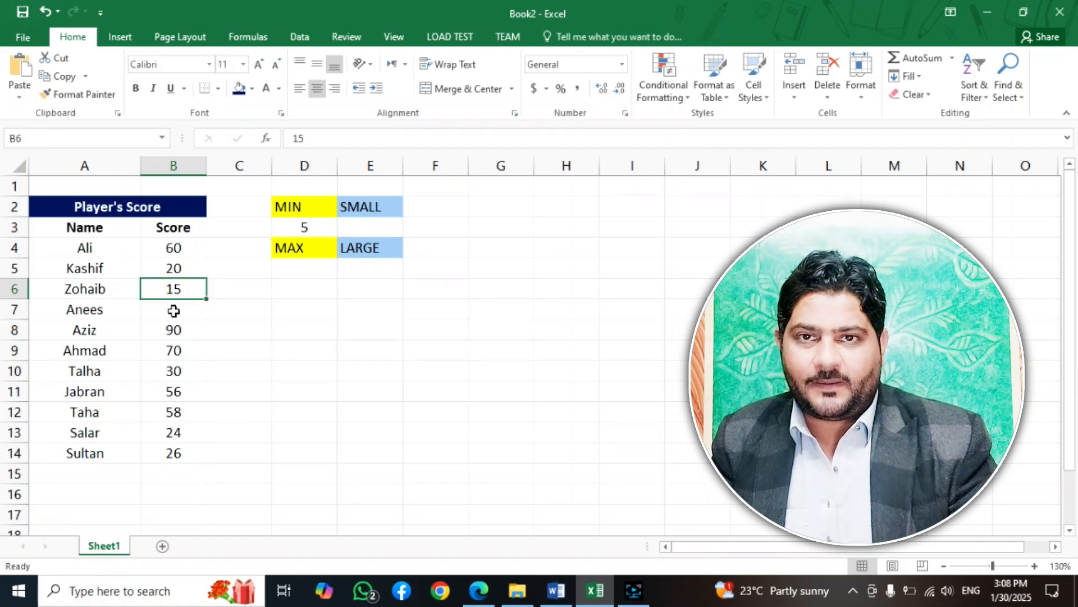
Step: Enter the formula =SMALL(B4:B14,1) in E3 to find the smallest score
click(377, 227)
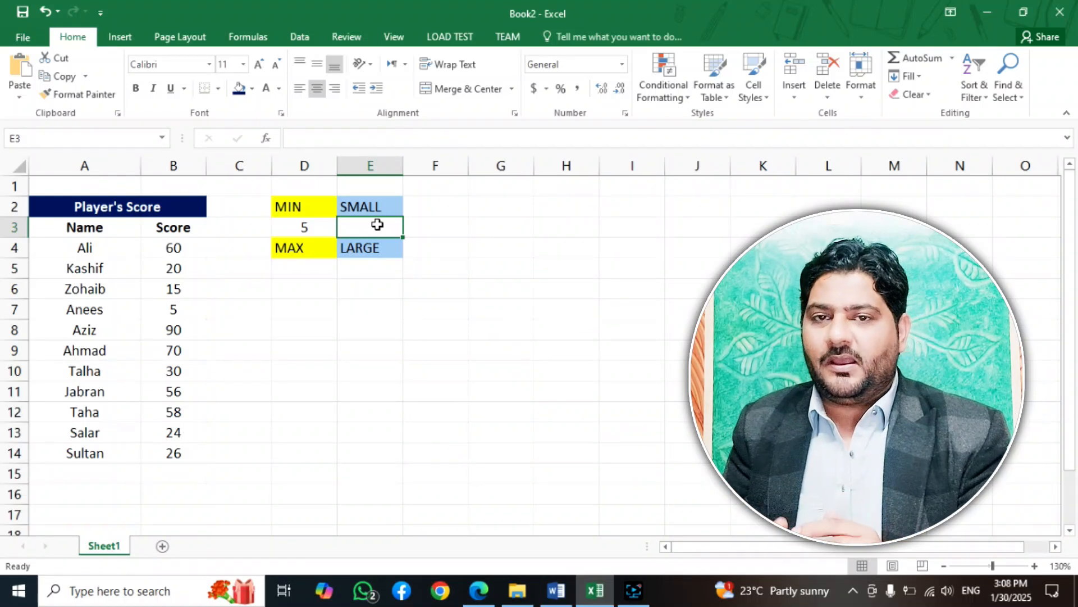
double_click(377, 224)
text(=)
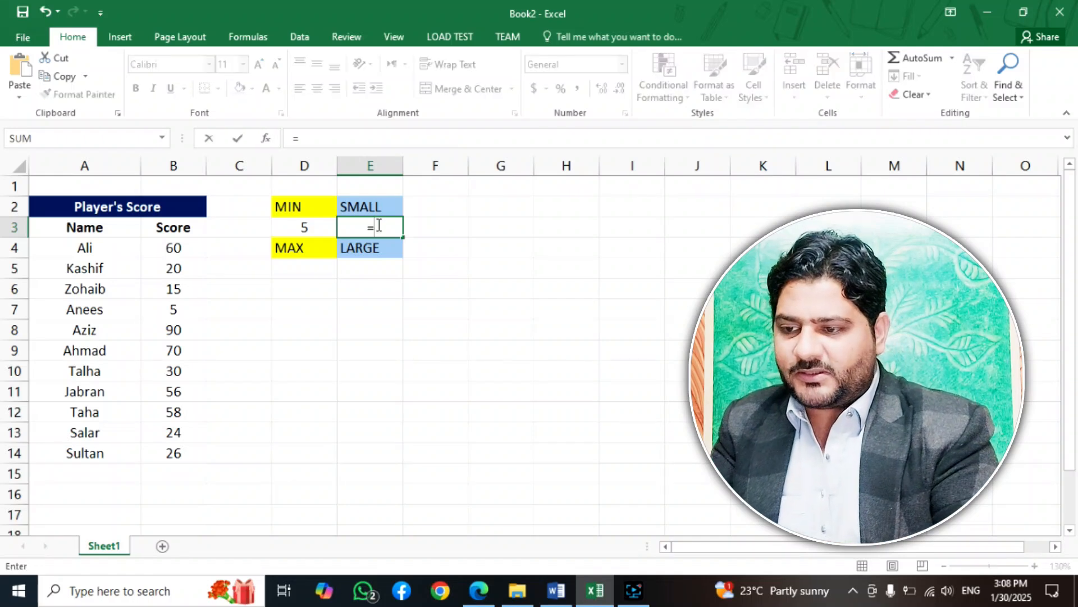
text(small())
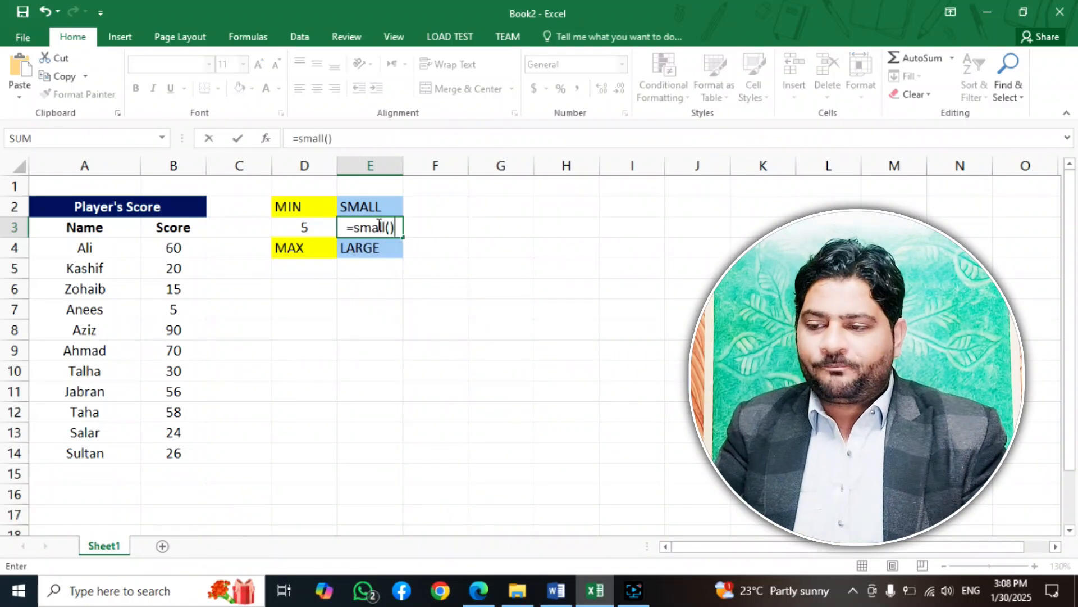
click(390, 227)
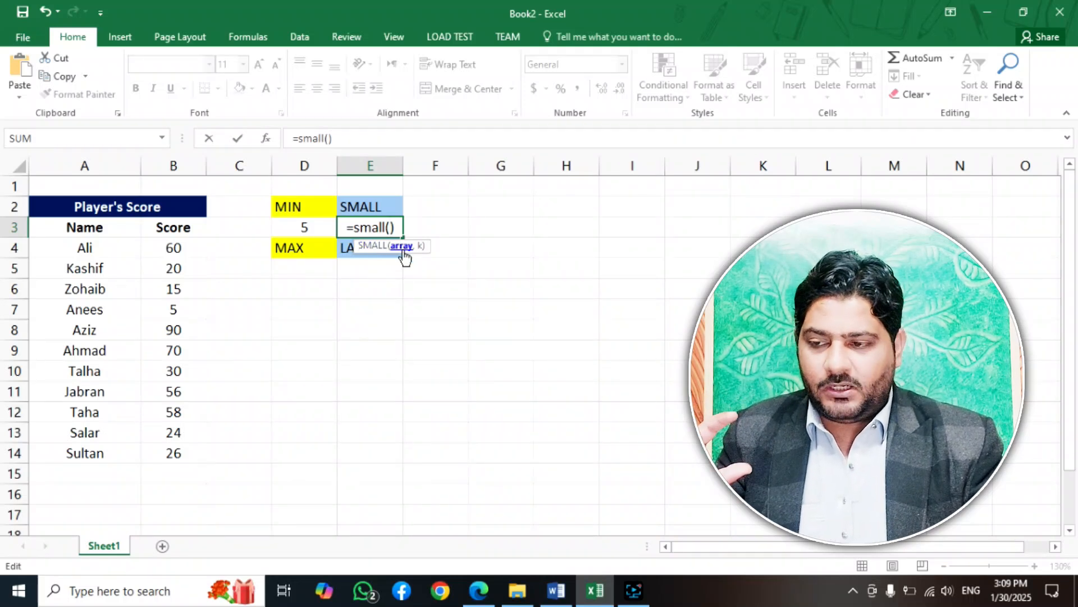
drag(176, 247, 176, 451)
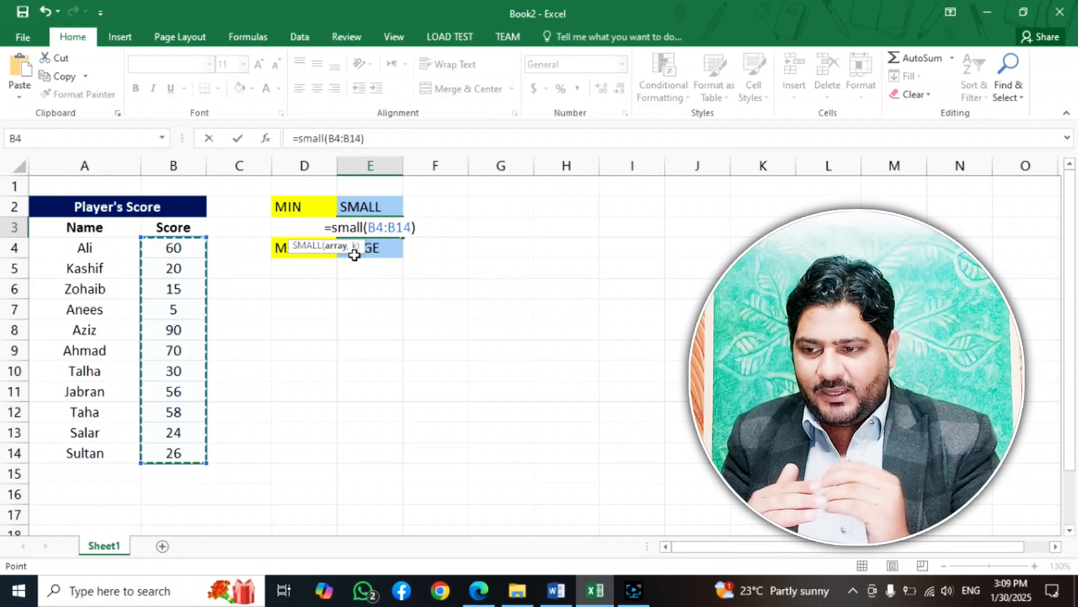
text(,)
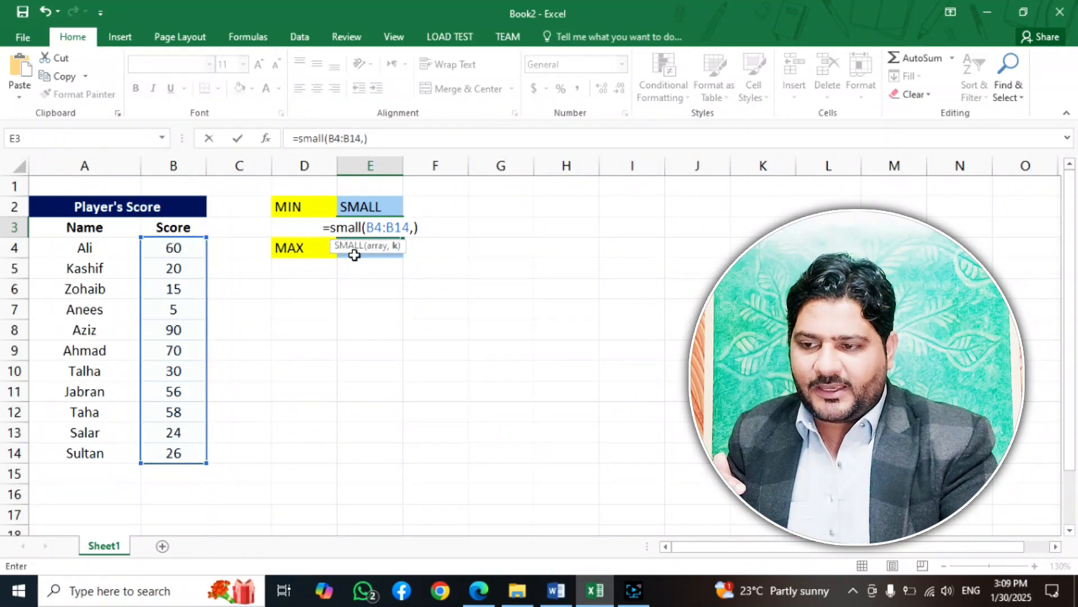
text(1)
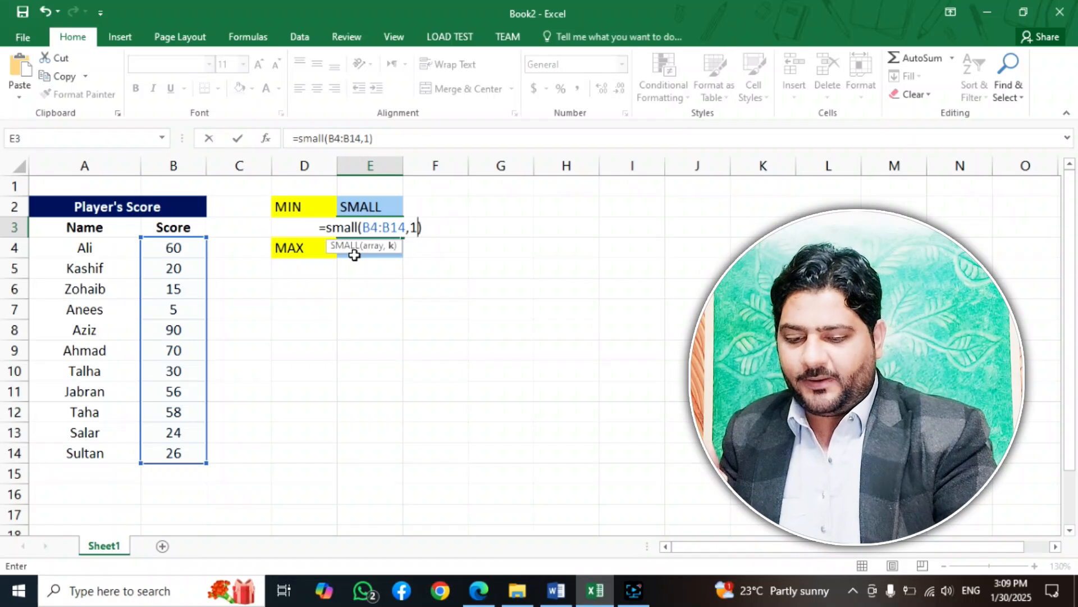
key(Return)
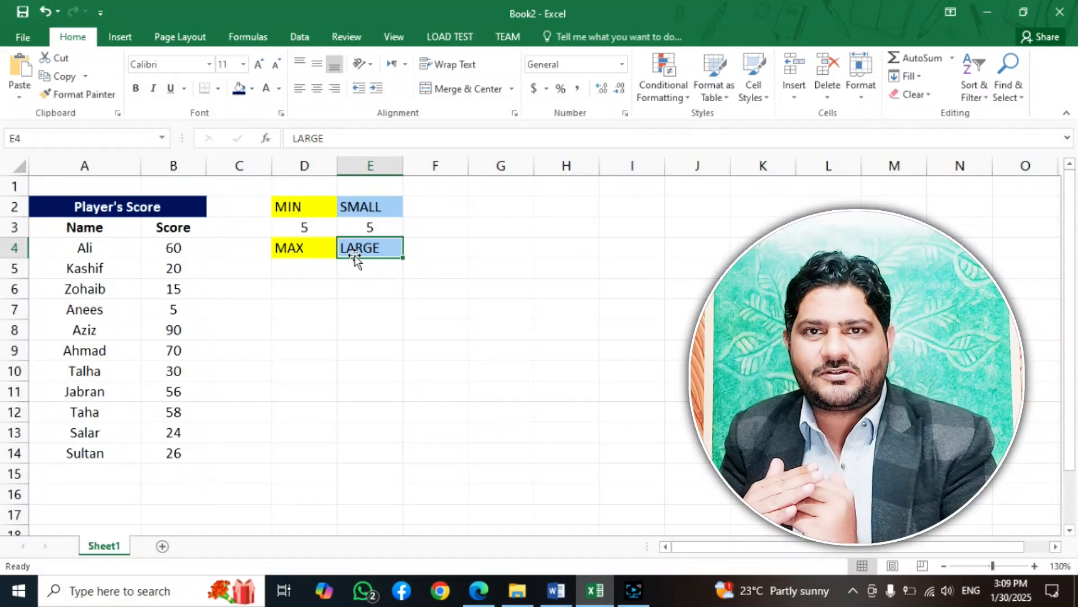
Step: Change the k argument of the SMALL formula in E3 to 2 to find the second-smallest score
click(375, 226)
click(373, 138)
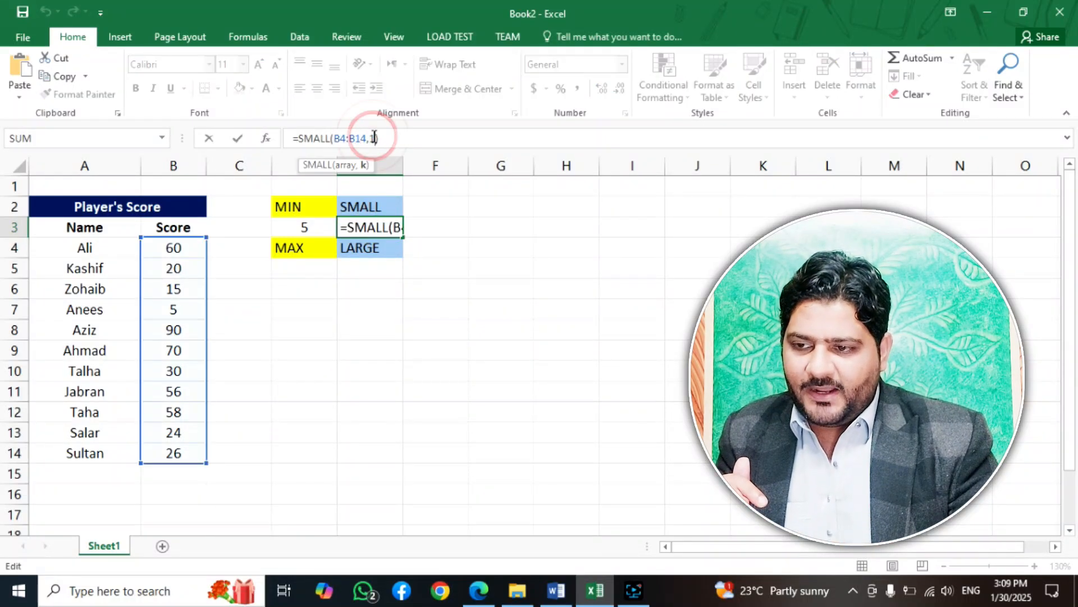
key(BackSpace)
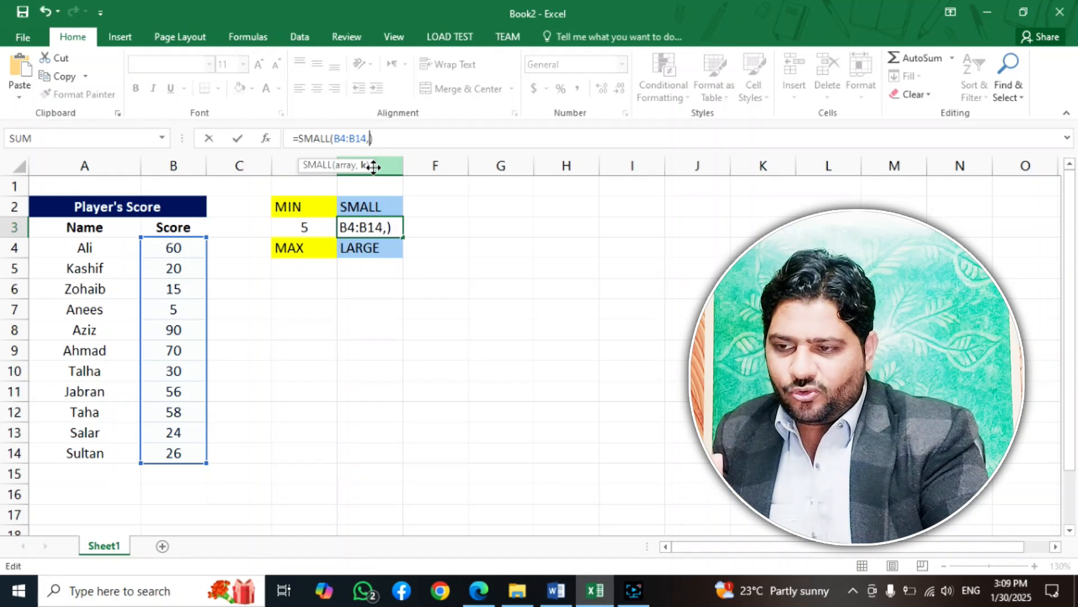
text(2)
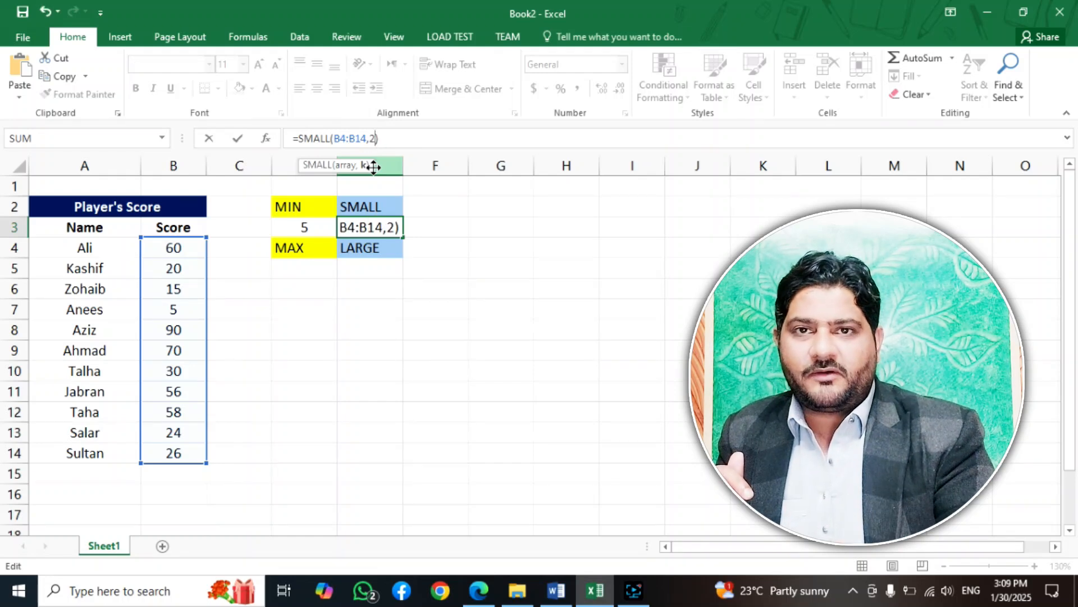
key(Return)
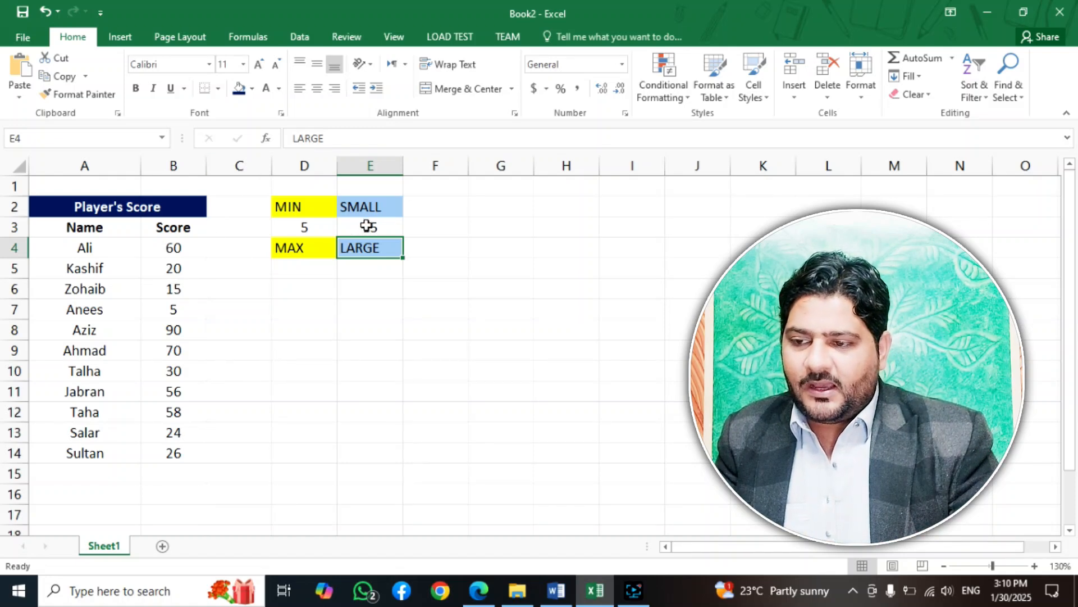
Step: Change the k argument of the SMALL formula in E3 to 5 to find the fifth-smallest score
click(367, 226)
click(375, 138)
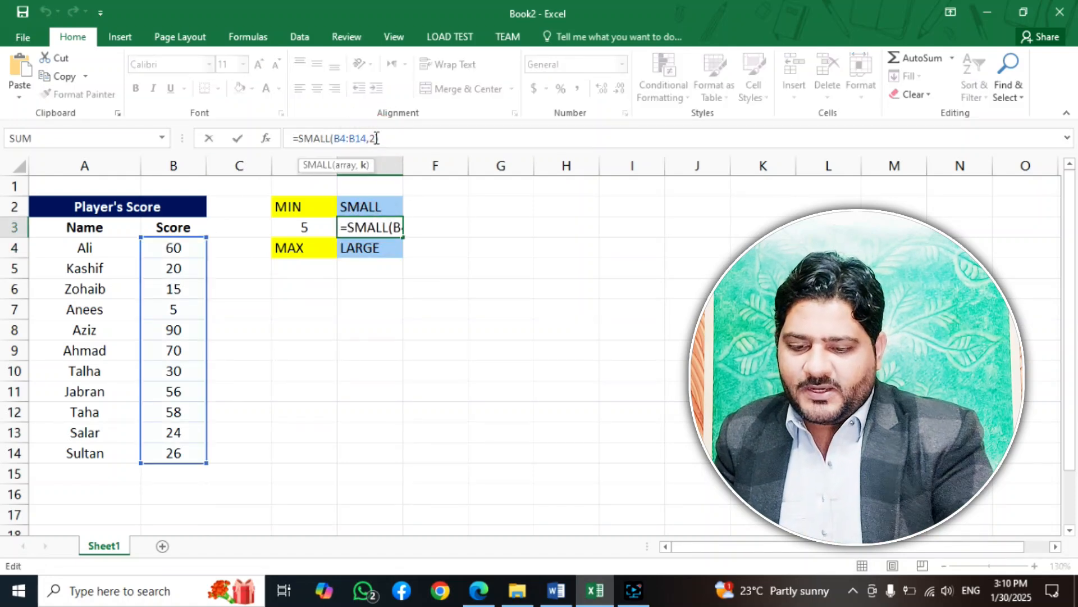
key(BackSpace)
text(5)
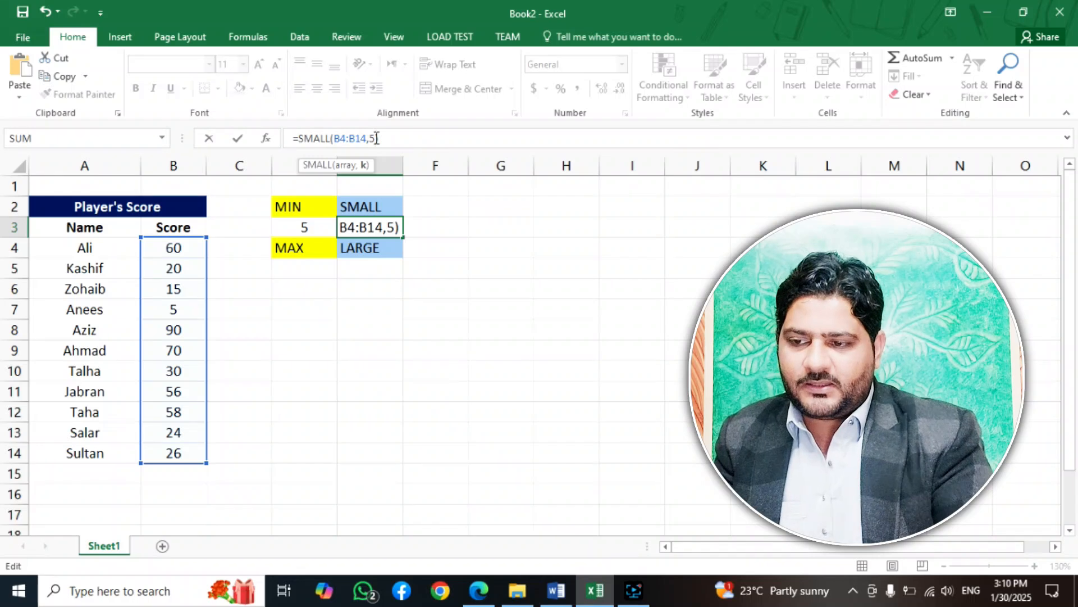
key(Return)
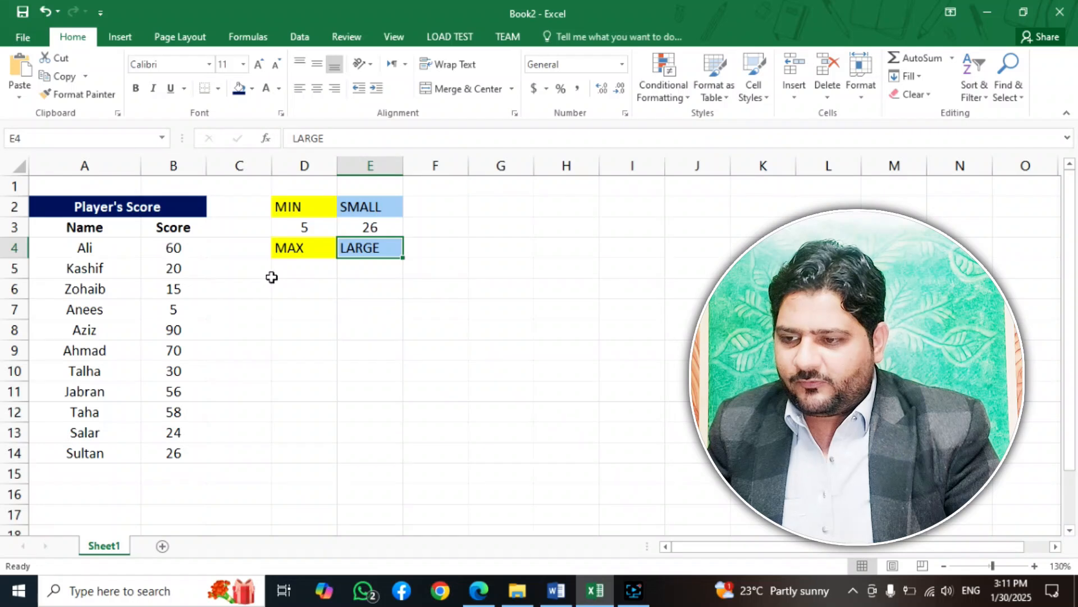
Step: Enter the formula =MAX(B4:B14) in D5 to find the highest score
click(303, 275)
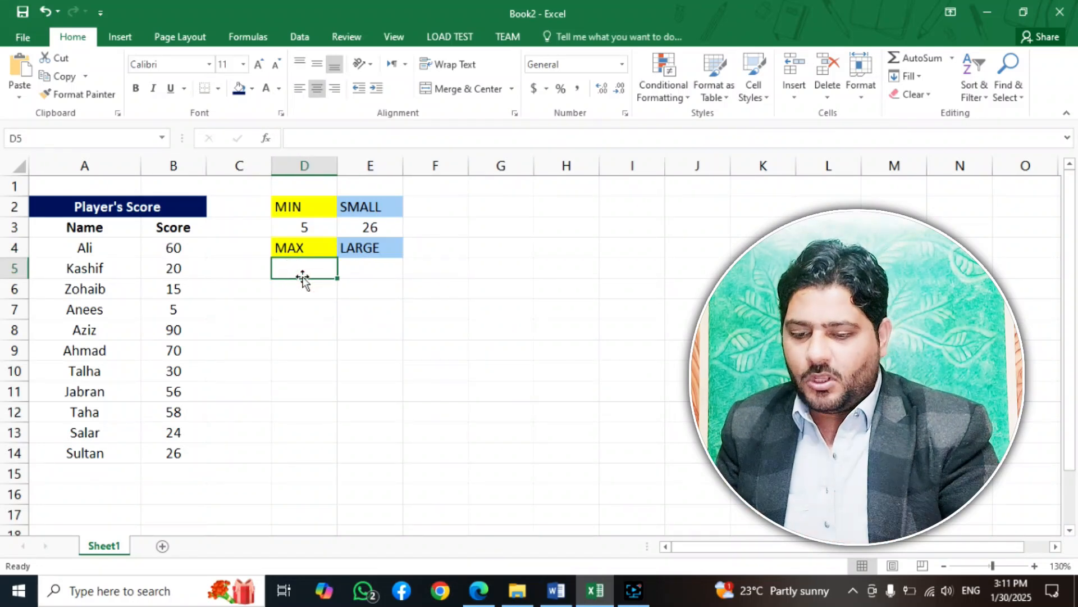
text(=)
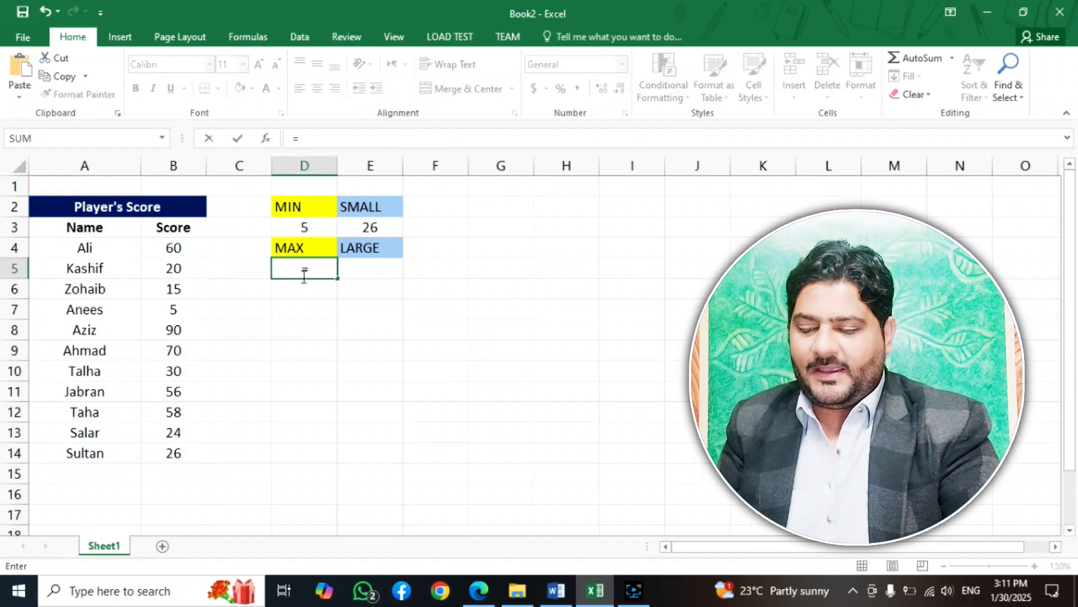
text(max()
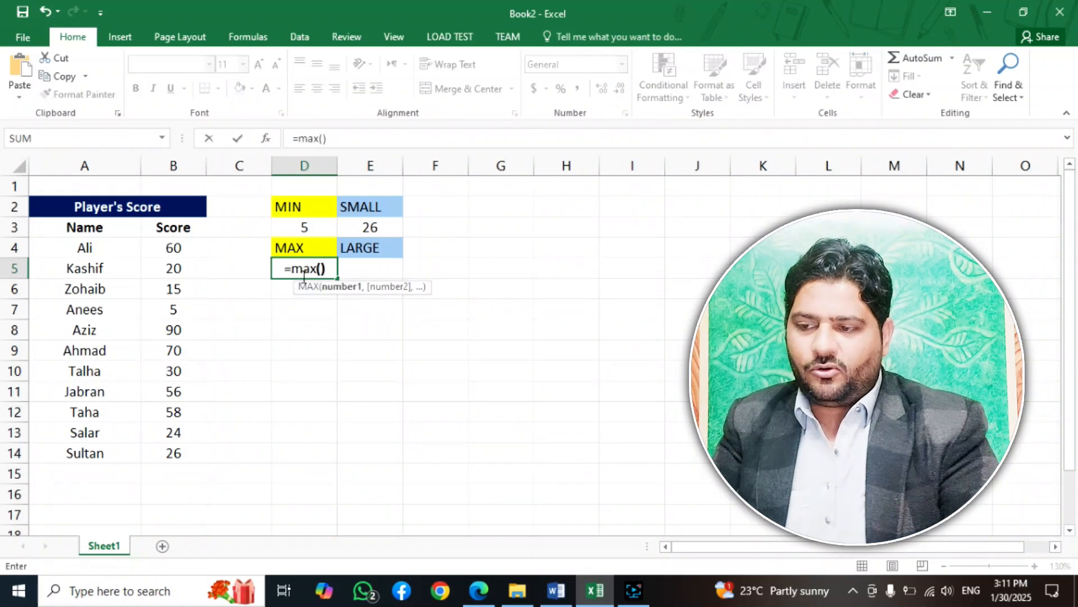
text())
click(318, 268)
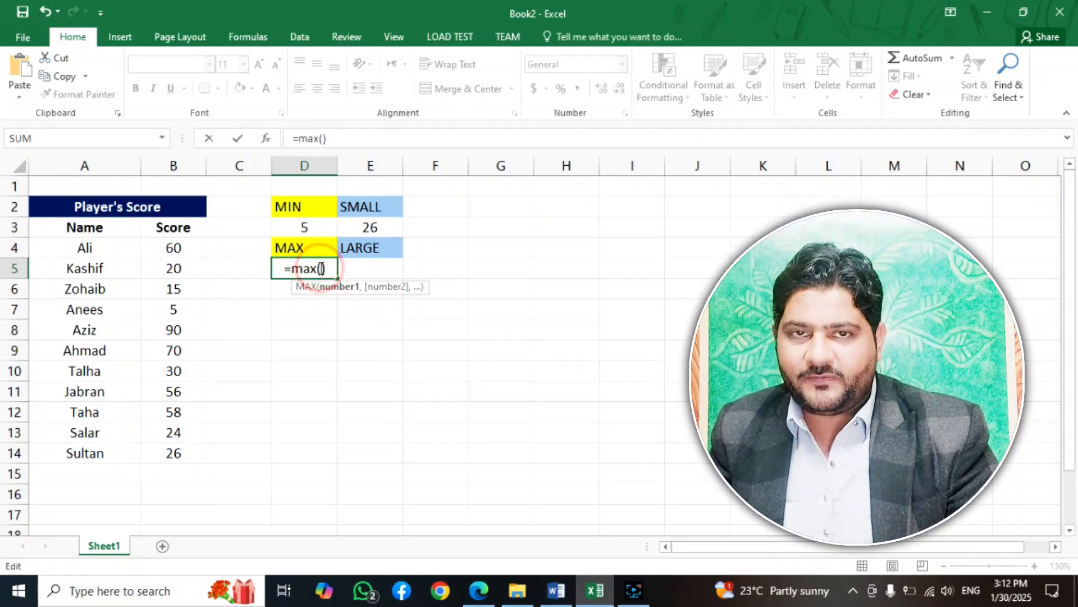
drag(172, 248, 170, 451)
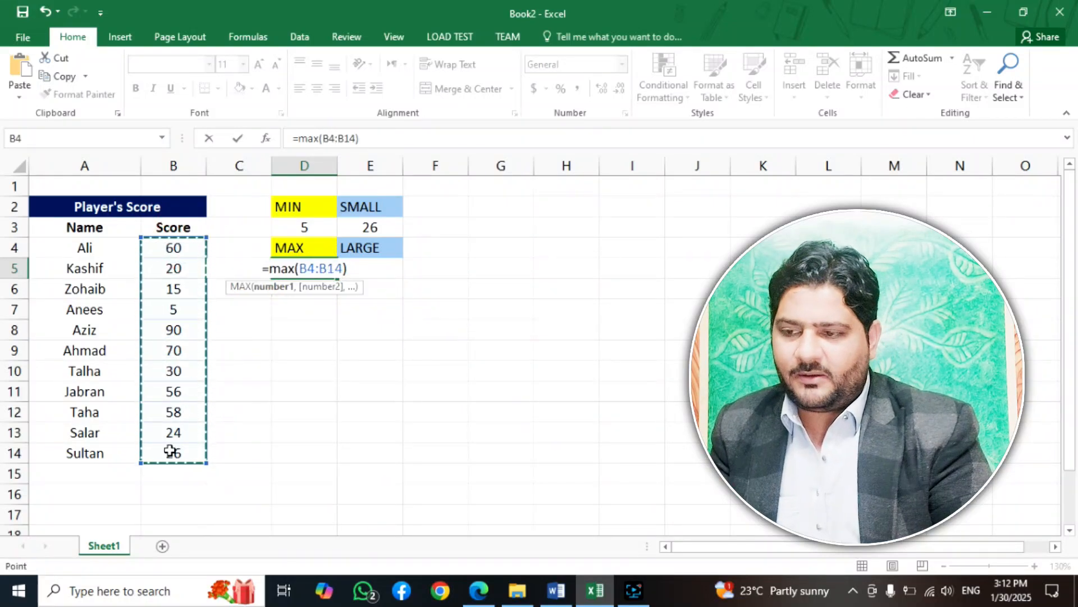
key(Return)
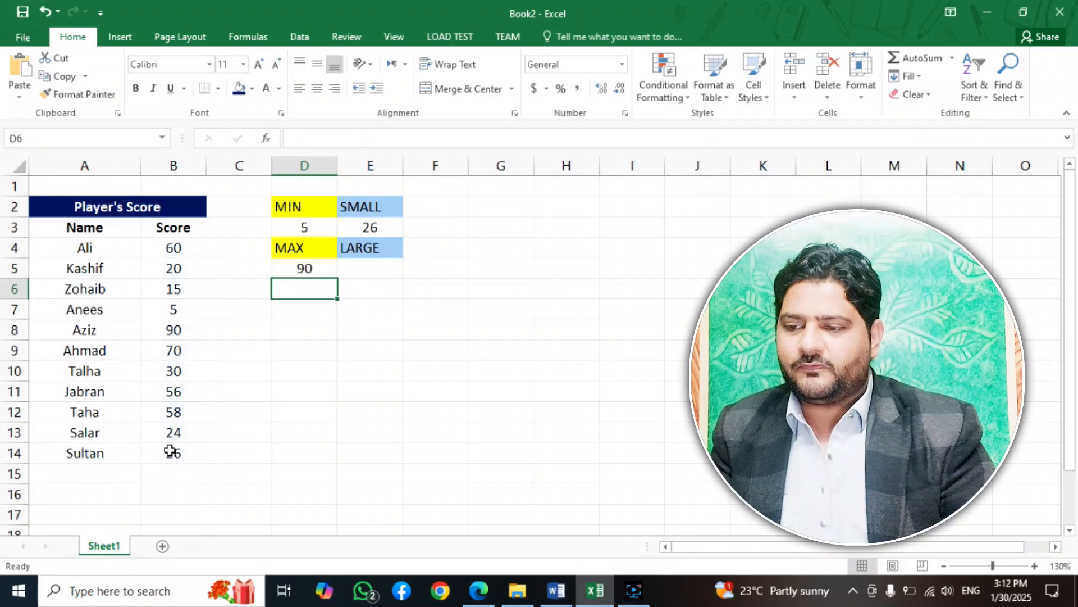
click(330, 272)
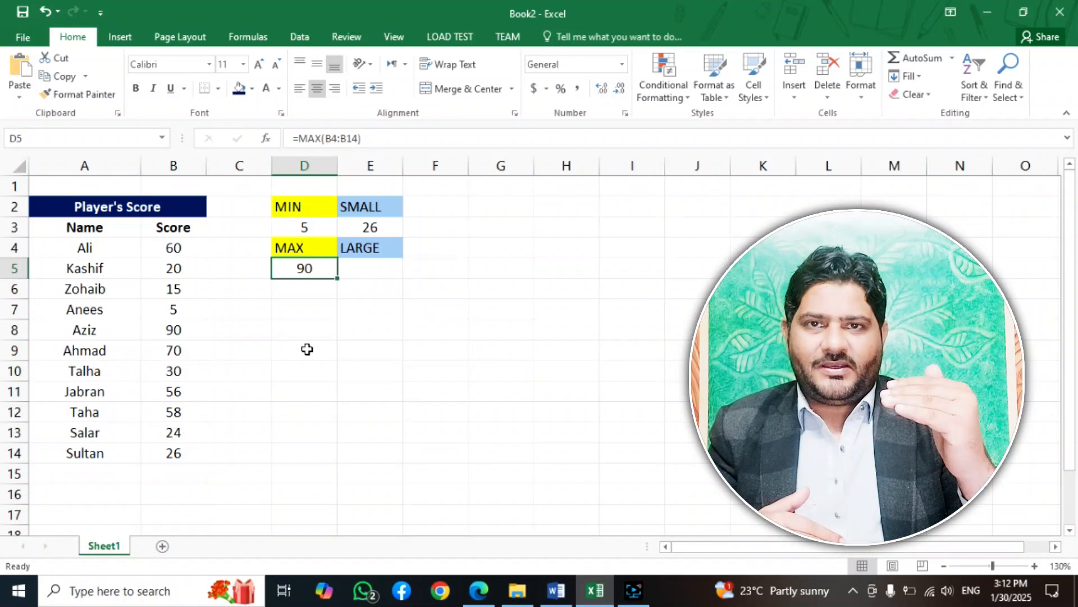
Step: Enter the formula =LARGE(B4:B14,2) in E5 to find the second-largest score
click(375, 269)
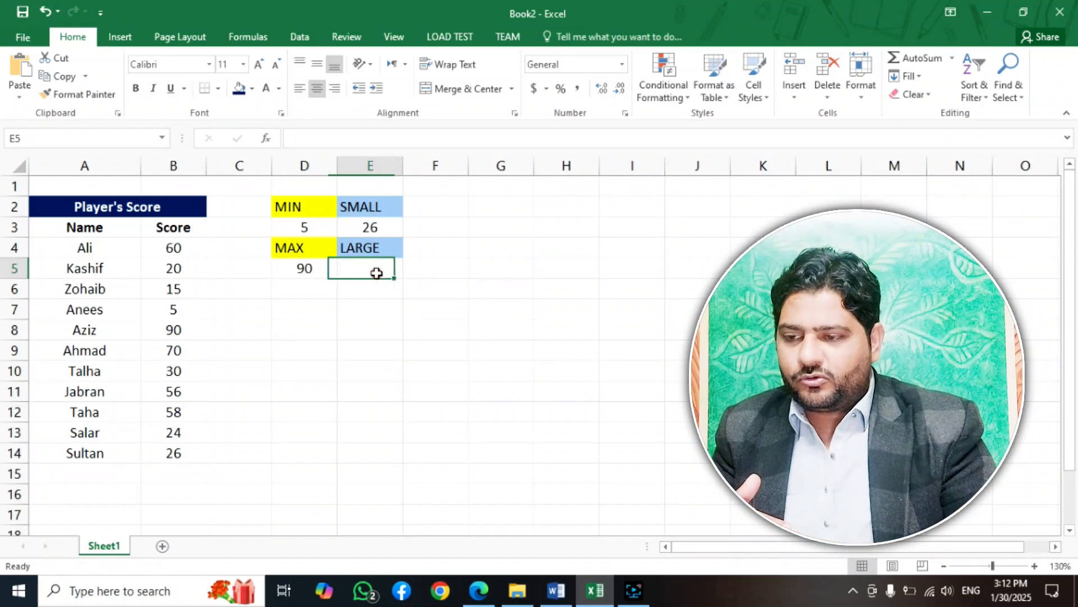
text(=)
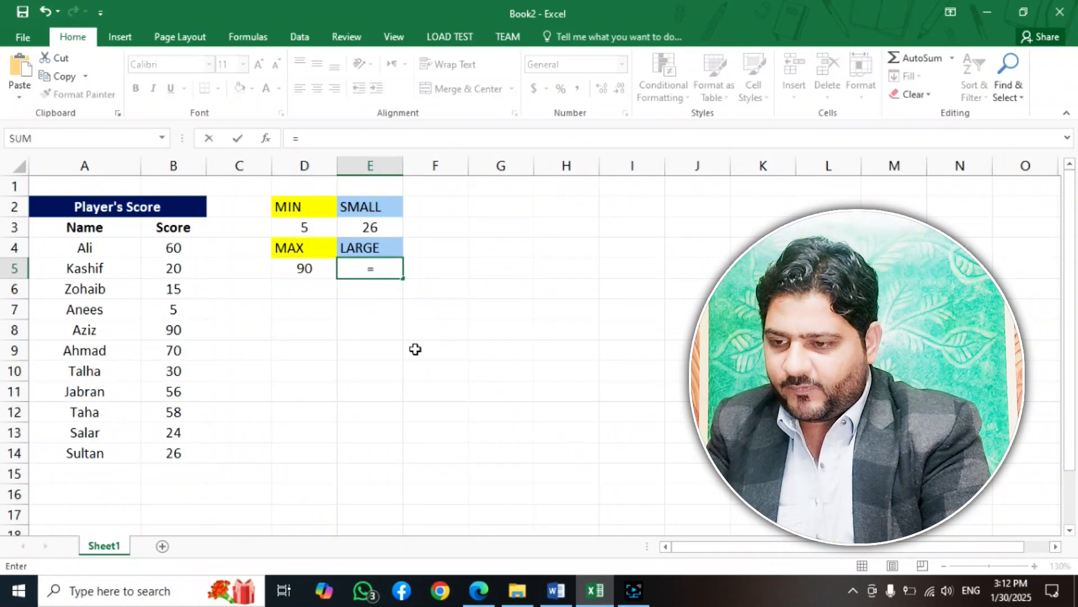
text(large())
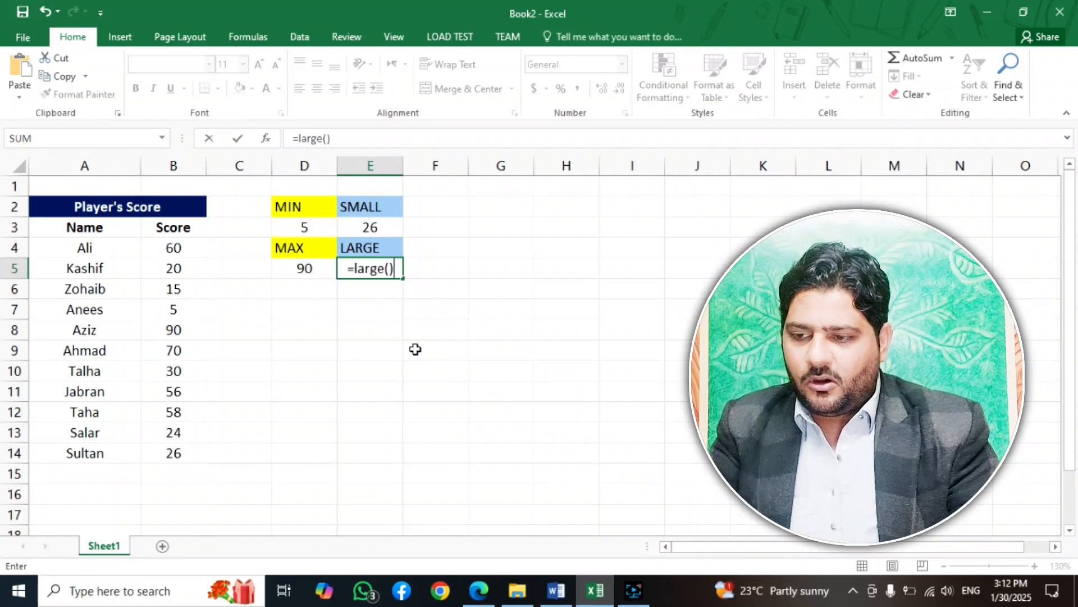
click(388, 269)
click(390, 271)
drag(173, 248, 176, 450)
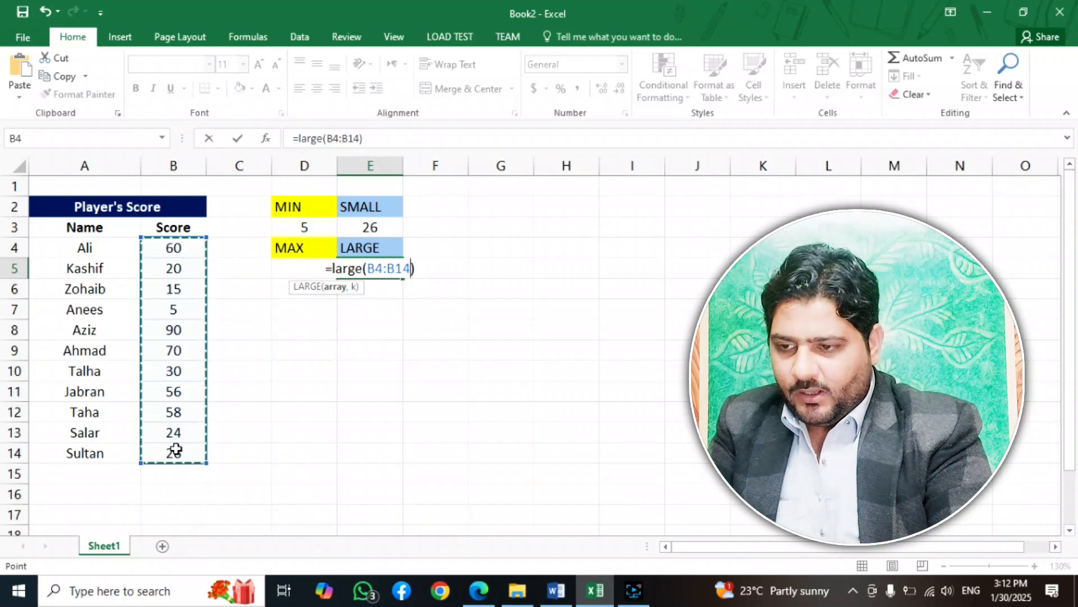
text(,)
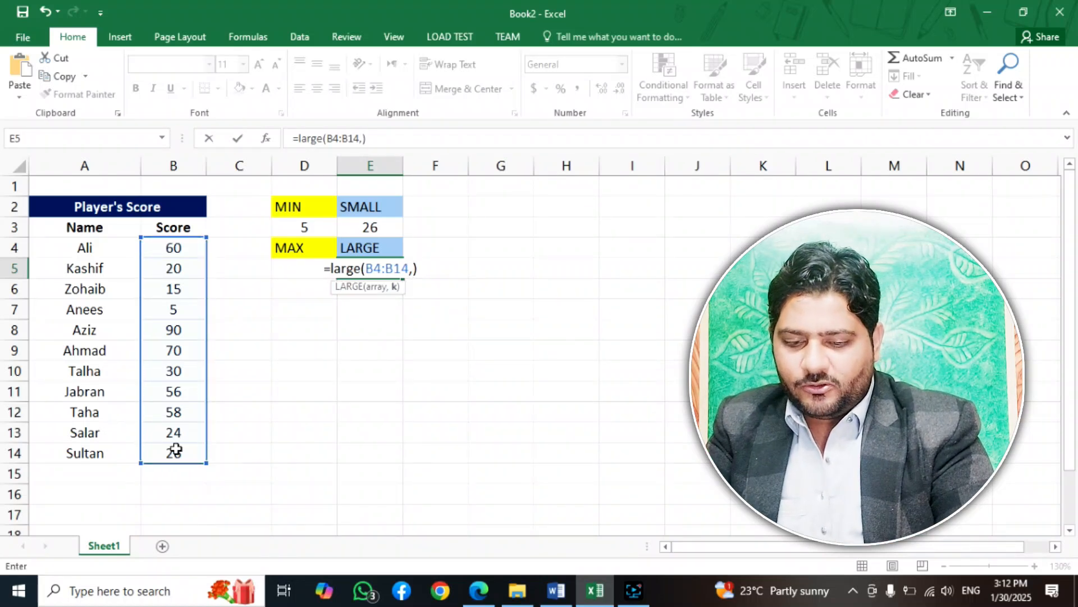
text(2)
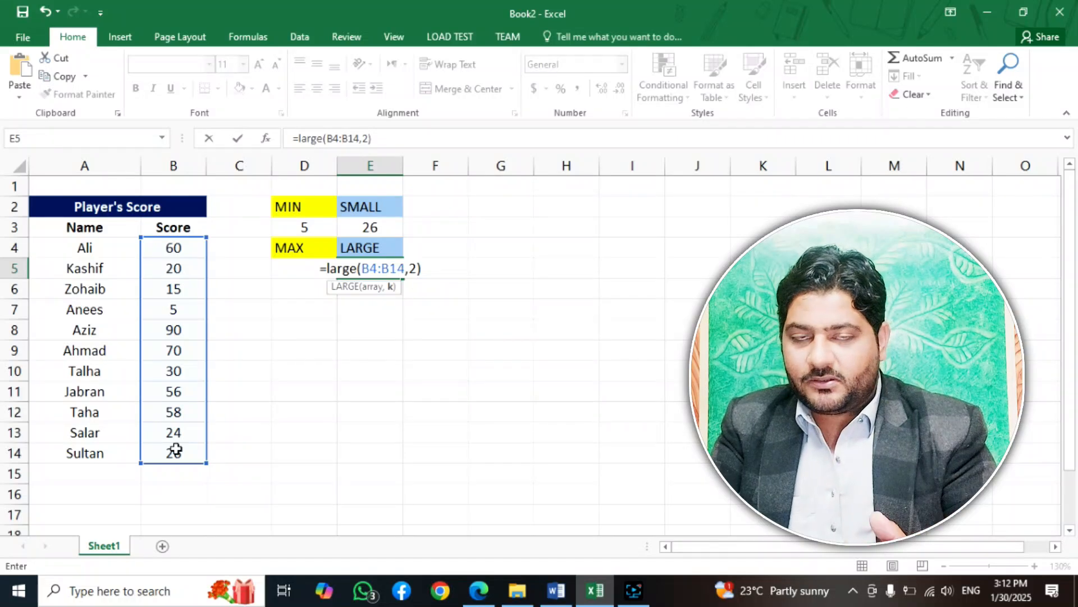
key(Return)
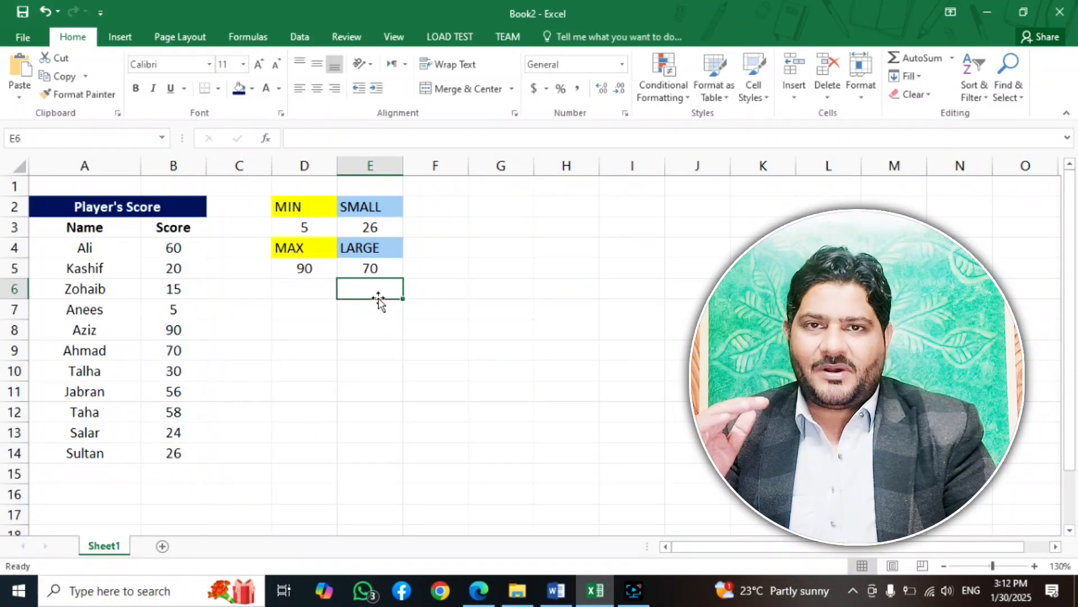
Step: Change the k argument of the LARGE formula in E5 to 6 to find the sixth-largest score
click(371, 268)
click(371, 138)
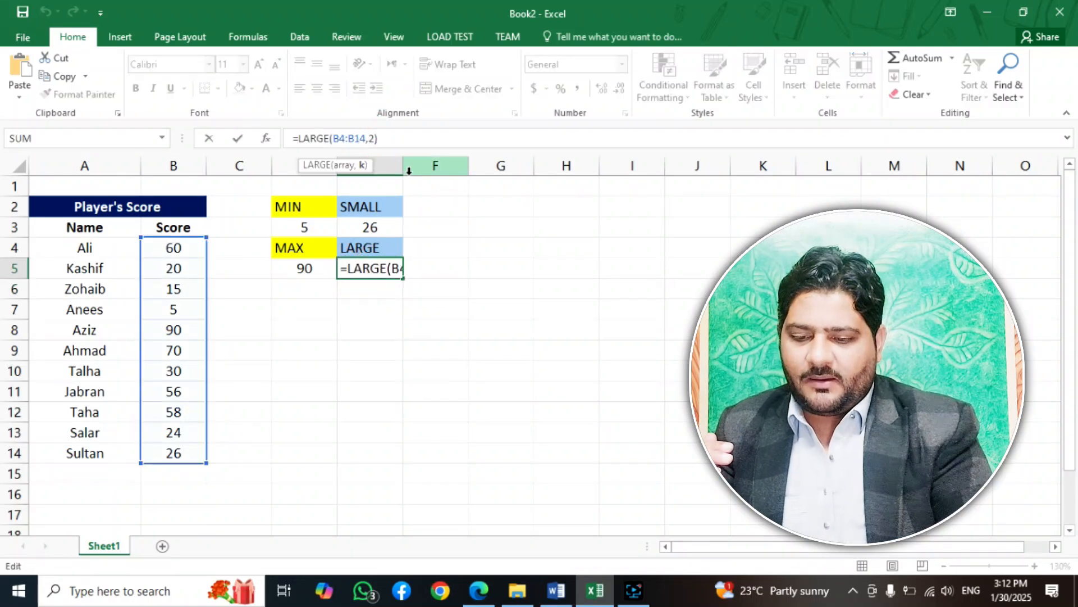
key(BackSpace)
text(6)
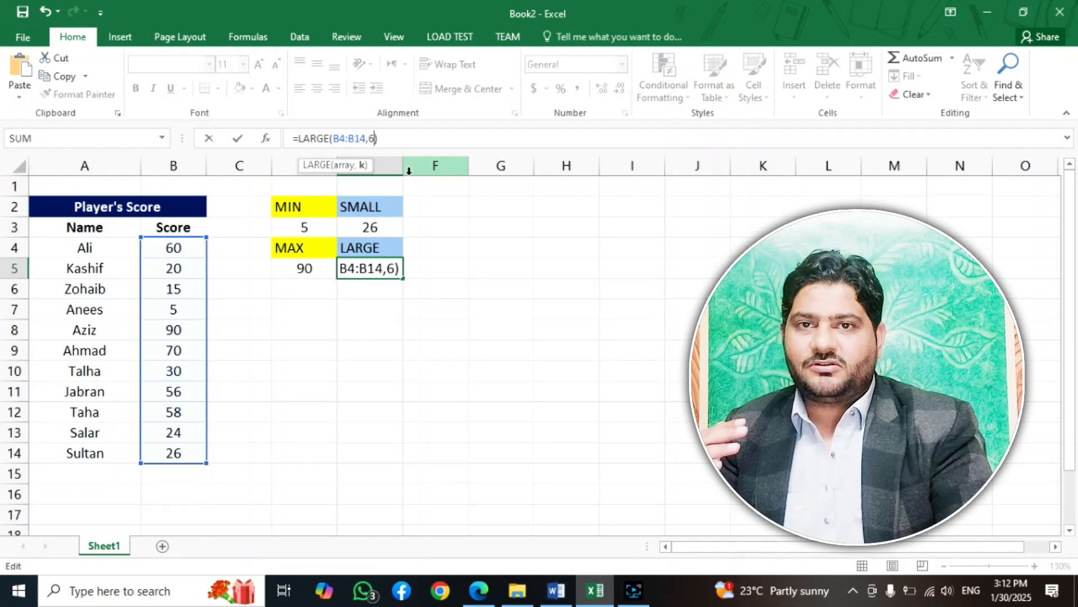
key(Return)
click(375, 267)
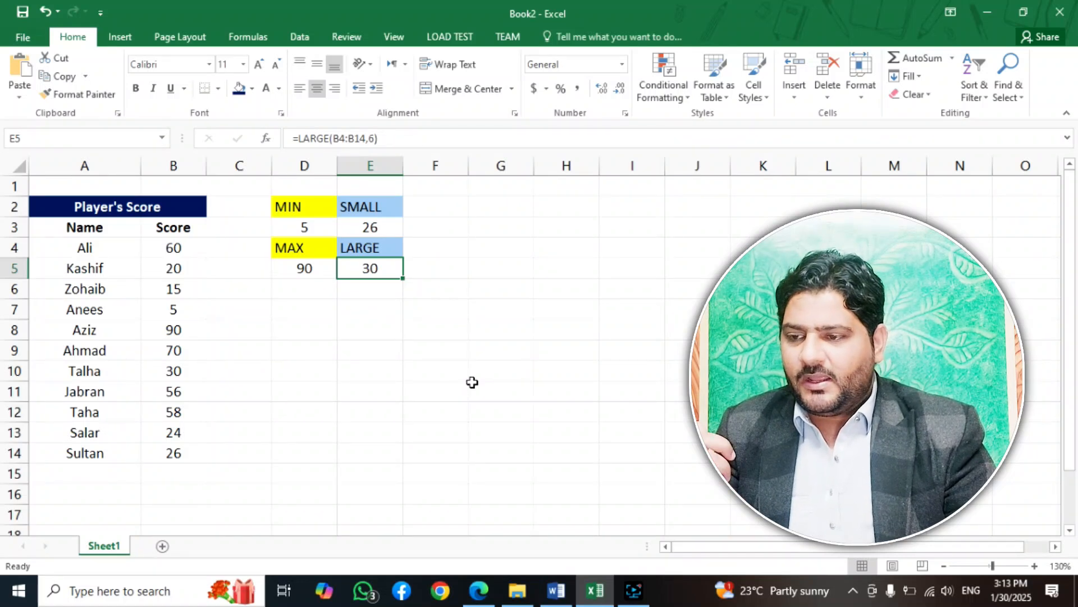
click(377, 368)
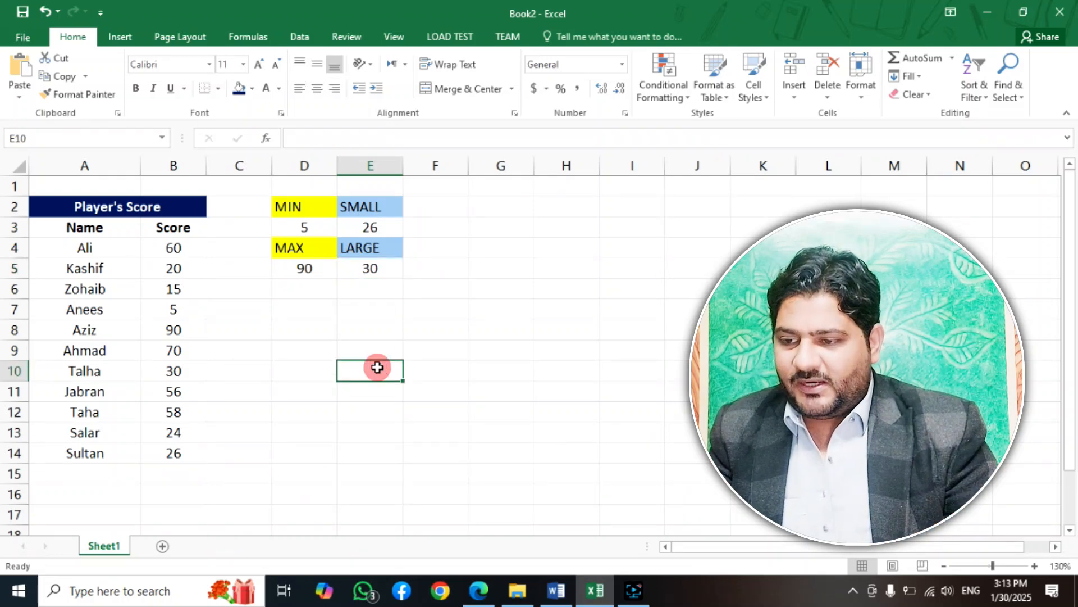
Step: Merge and centre D6:E6 with a dark blue fill, and merge and centre D7:E7 below it
click(308, 290)
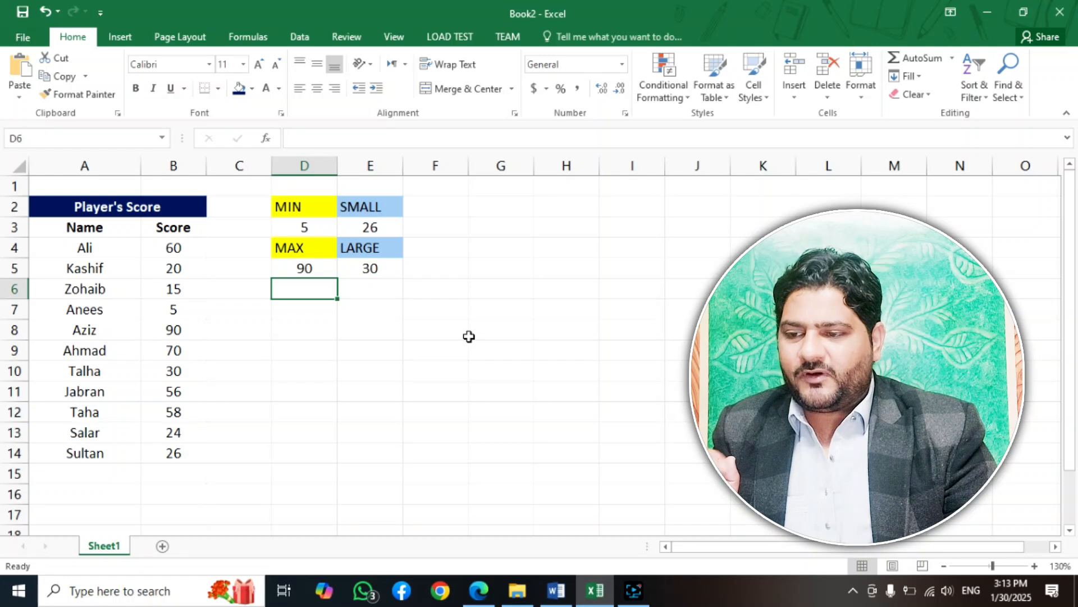
drag(325, 289, 380, 291)
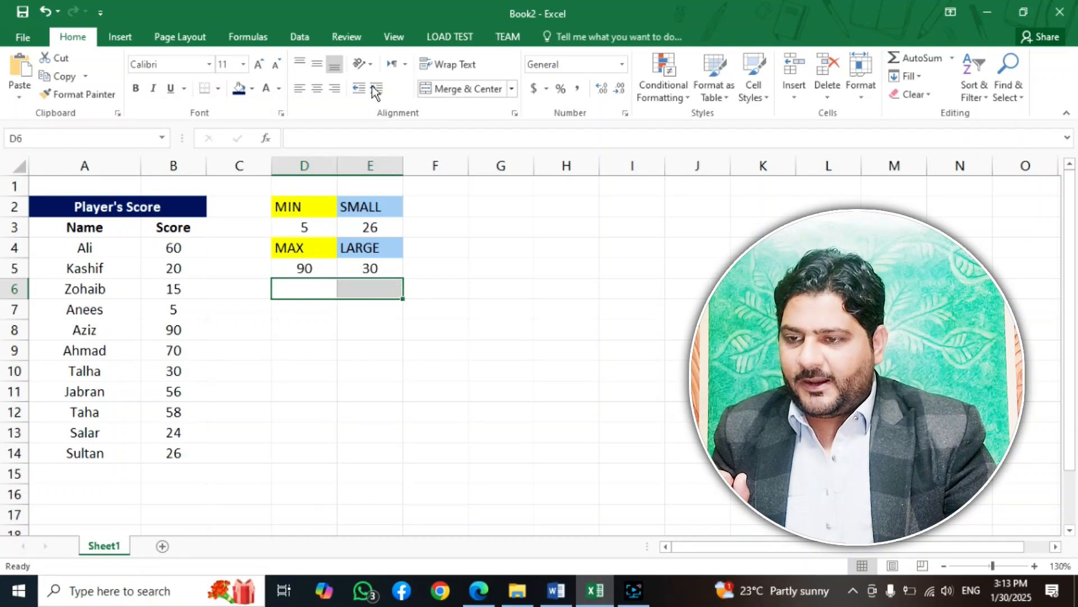
drag(315, 288, 353, 288)
click(468, 89)
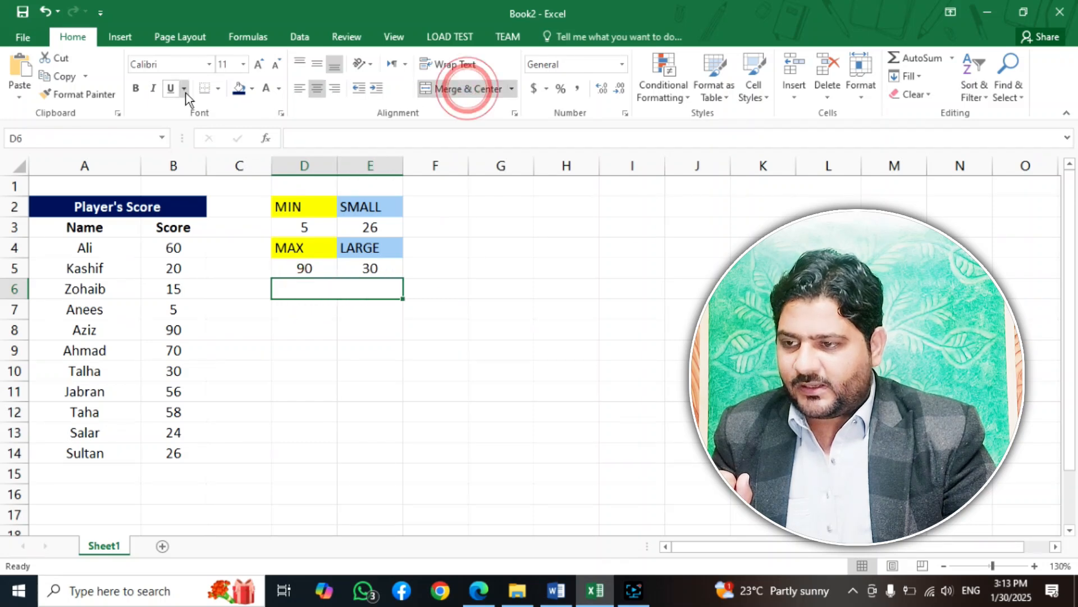
click(241, 88)
drag(301, 309, 370, 309)
click(468, 89)
Step: Enter the heading AVERAGE in the merged cell D6:E6 and change its fill colour to orange
click(362, 289)
text(A)
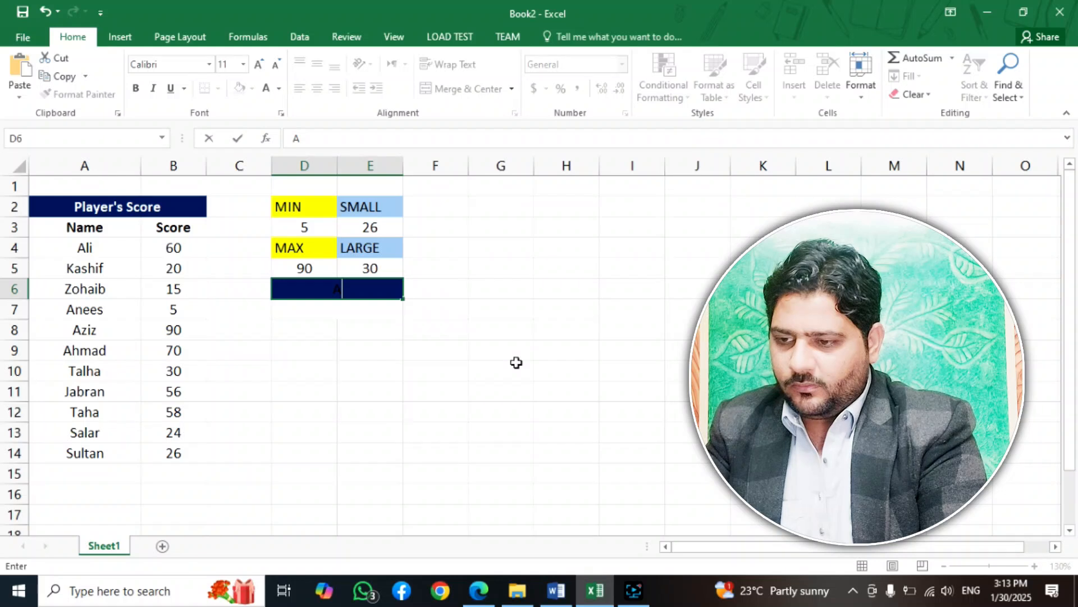
text(VERAGE)
key(Return)
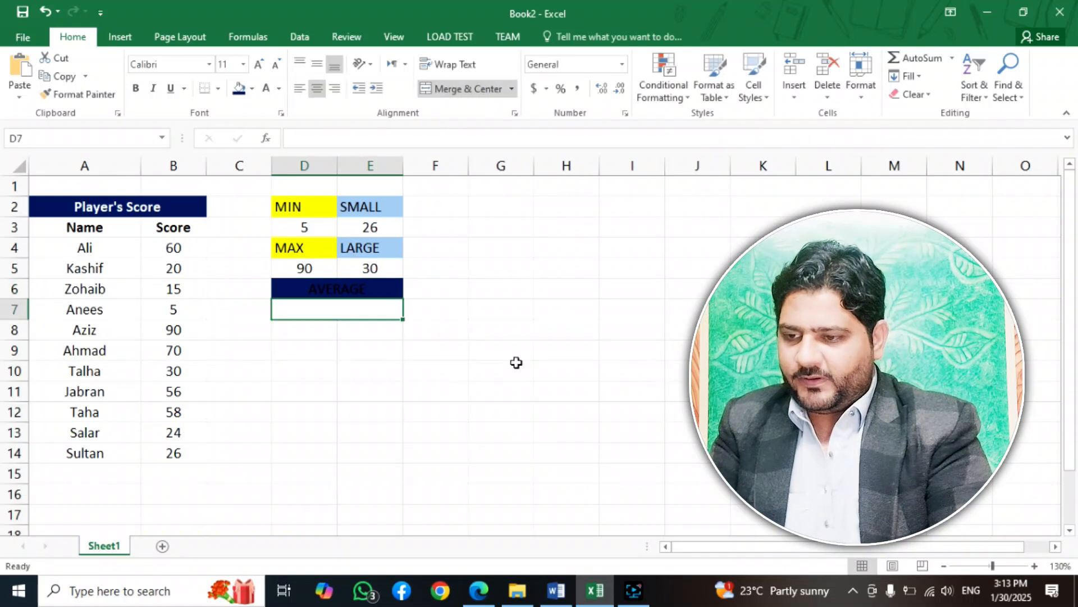
key(Up)
click(252, 89)
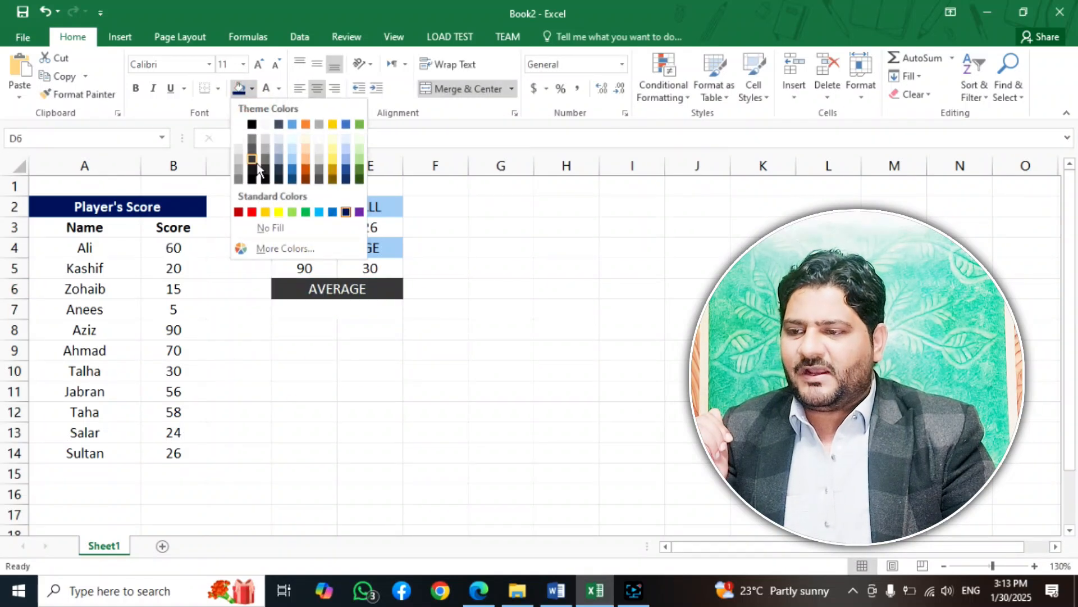
click(306, 124)
click(325, 312)
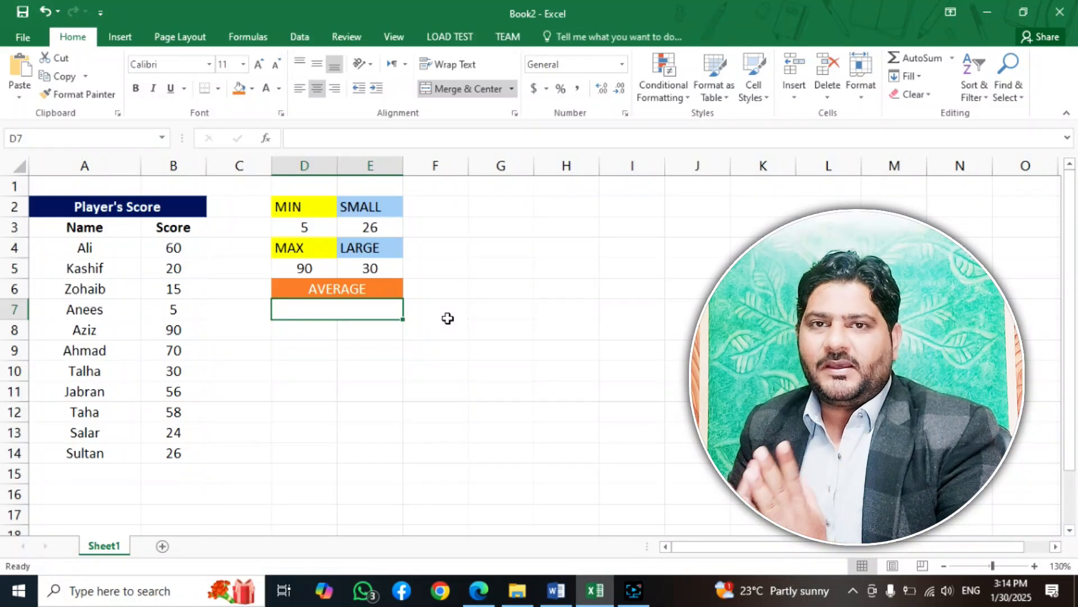
Step: Enter the sample numbers 2, 3 and 4 in cells G3 to G5
click(491, 227)
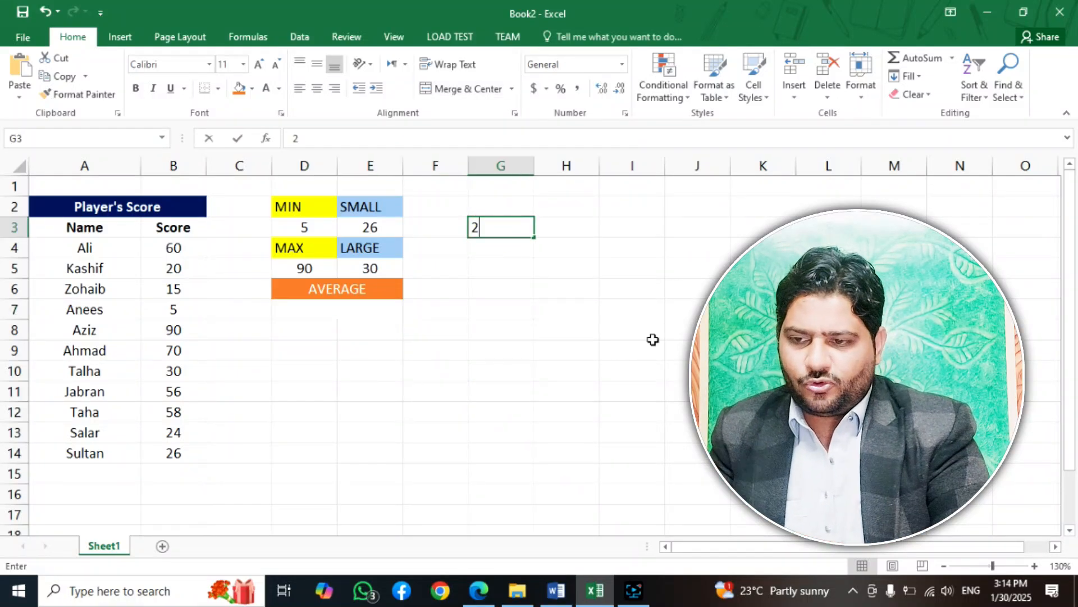
text(2)
click(509, 251)
text(3)
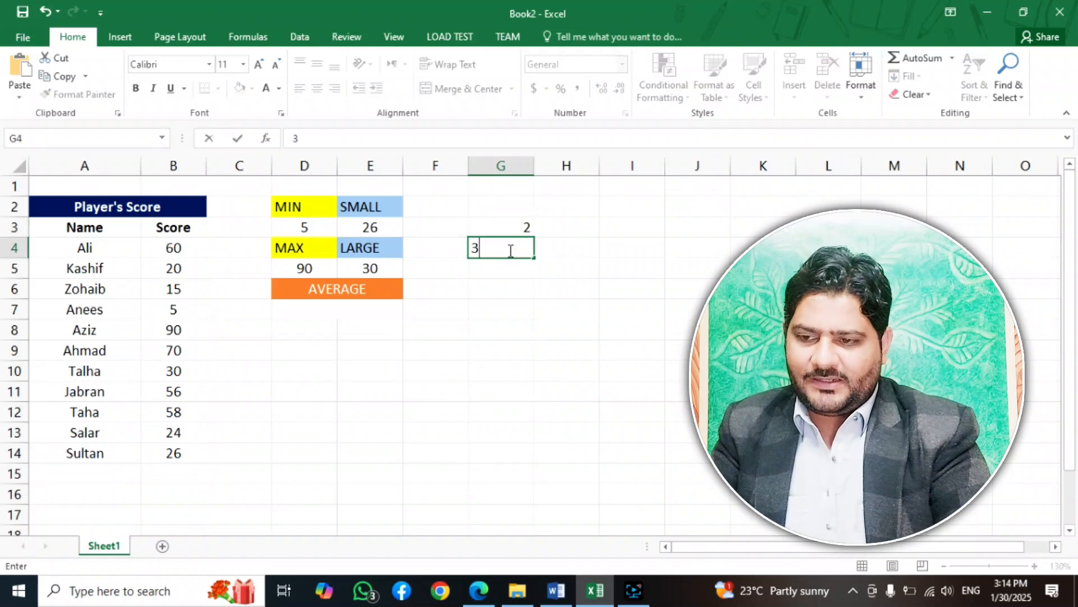
click(509, 262)
text(4)
key(Return)
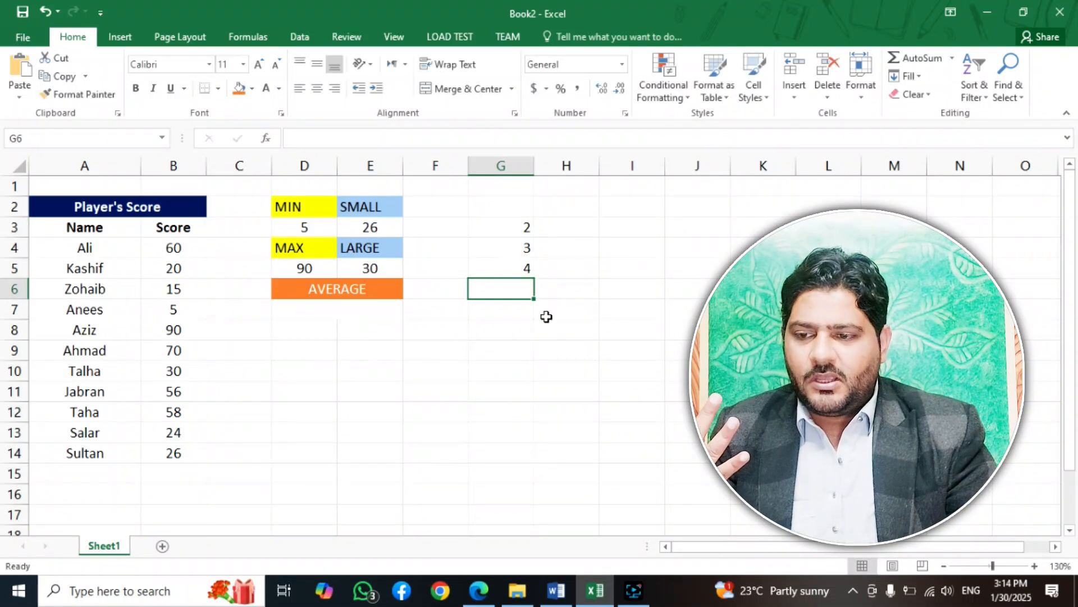
Step: Add up the three sample numbers in G6 with the formula =2+3+4
drag(519, 227, 516, 271)
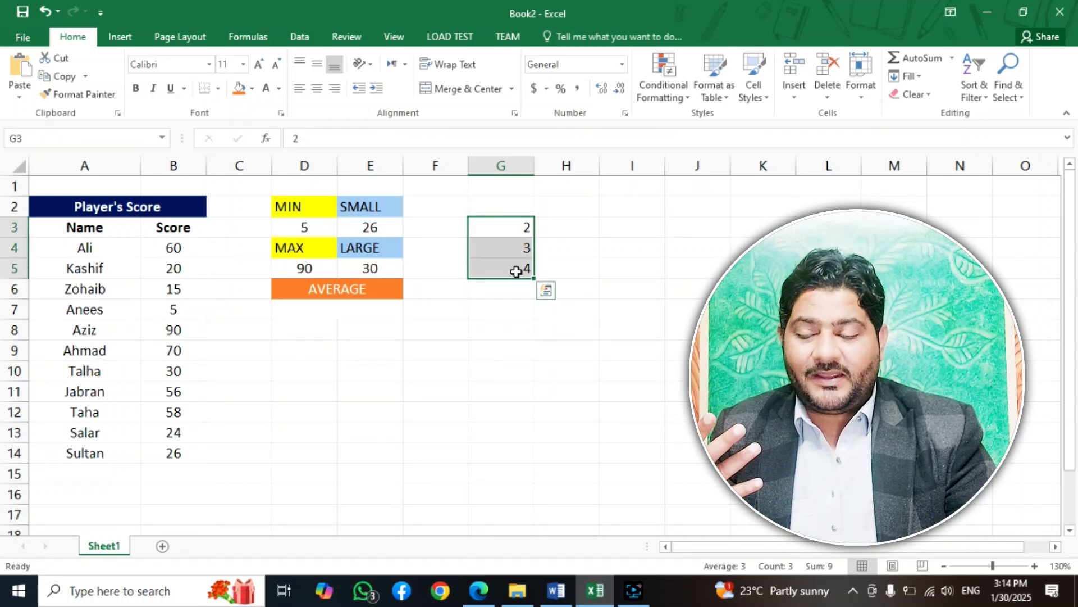
click(501, 287)
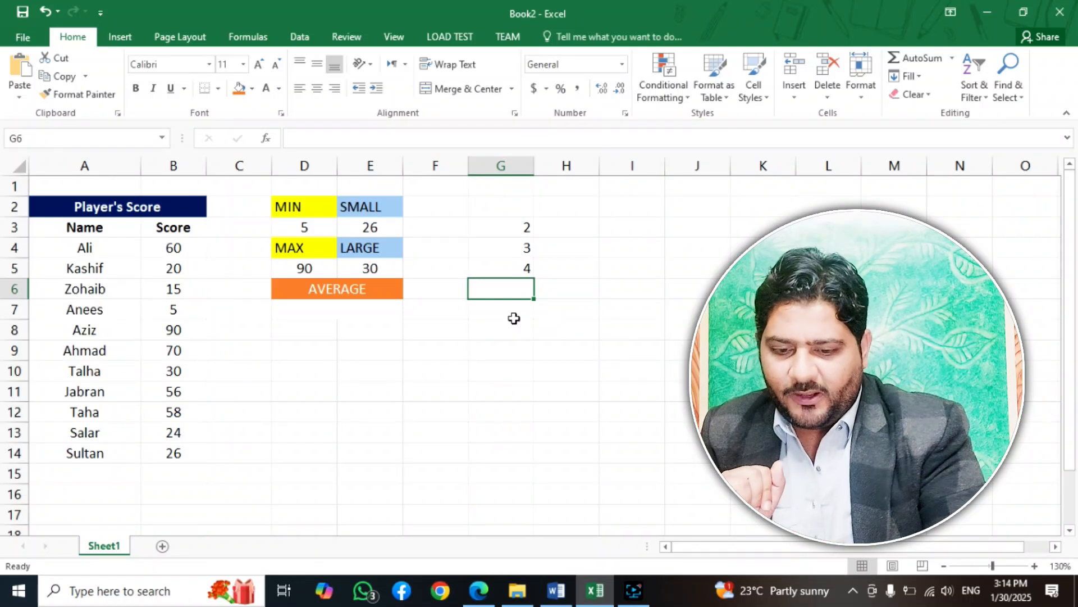
text(=2+3+4)
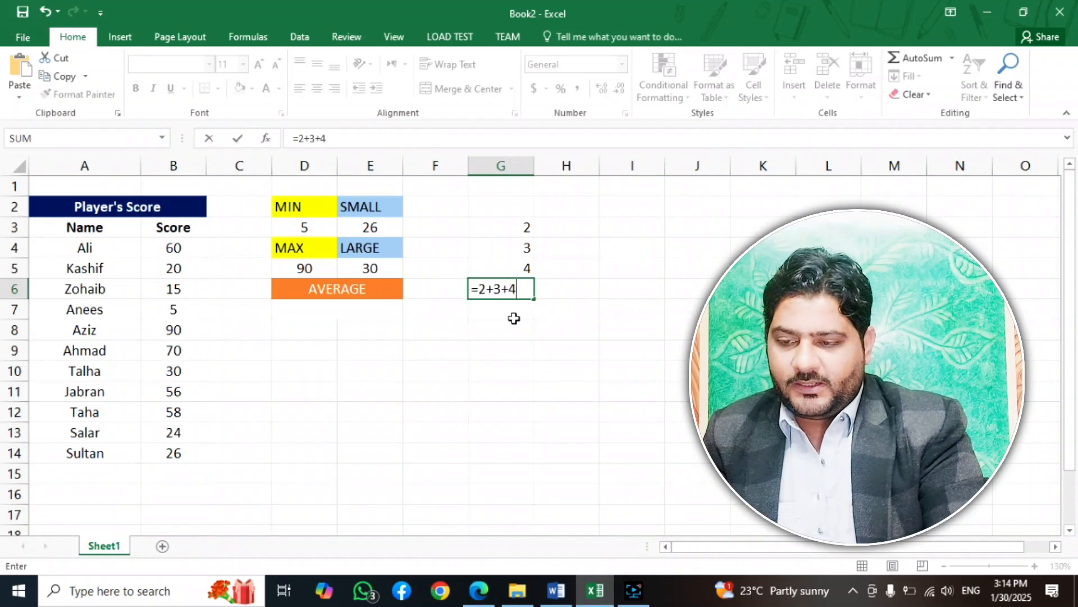
key(Left)
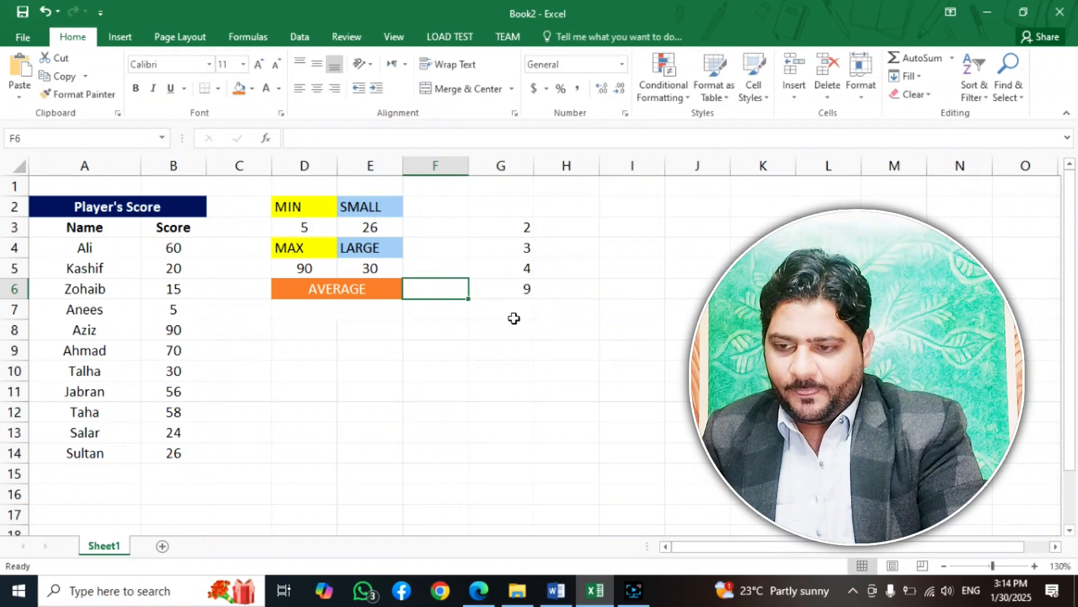
Step: Change the formula in G6 to =(2+3+4)/3 to average the three sample numbers manually
key(Right)
key(F2)
key(Left)
key(Left)
key(Left)
key(Left)
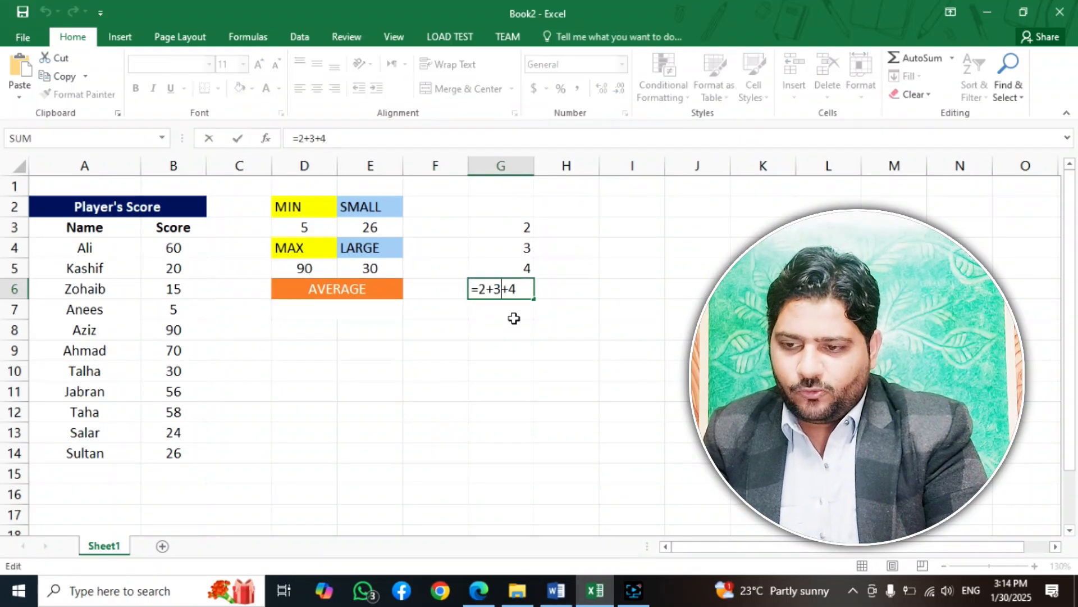
key(Left)
text(()
key(Right)
key(Right)
key(Right)
key(Right)
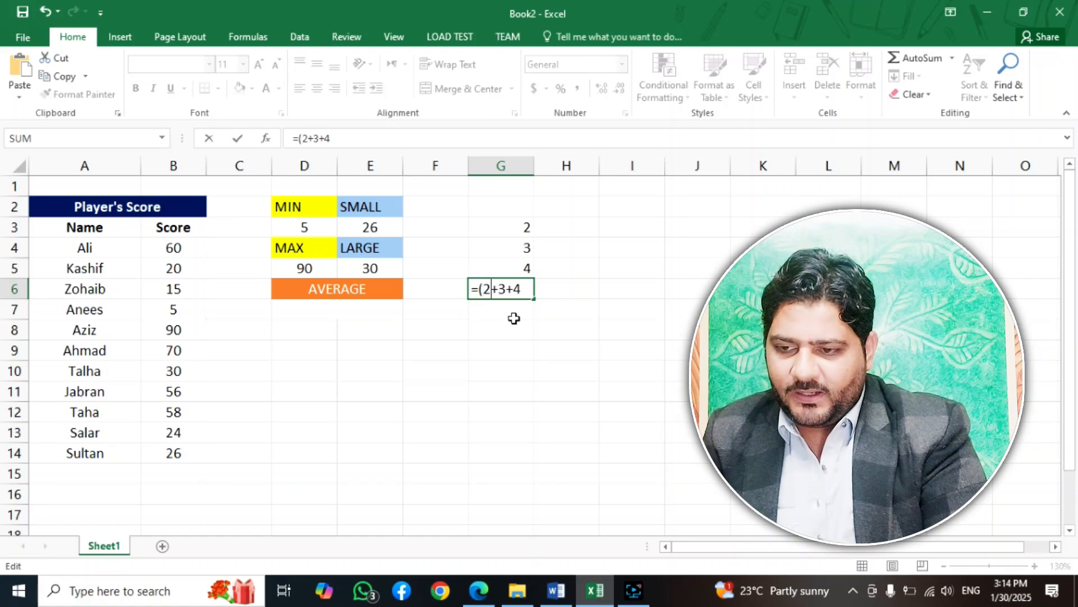
key(Right)
text()/)
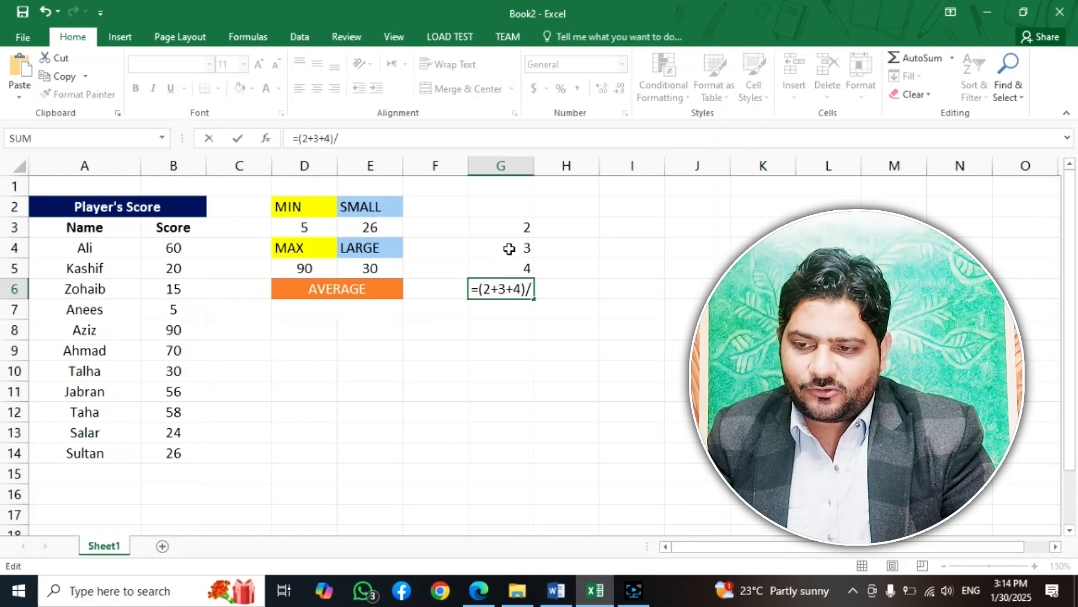
text(3)
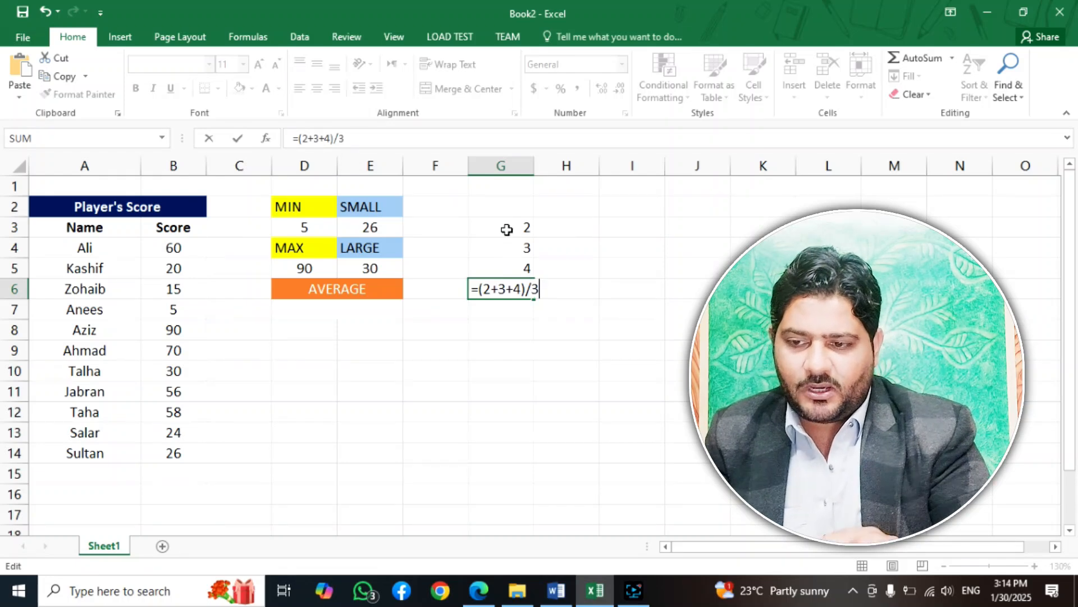
key(Return)
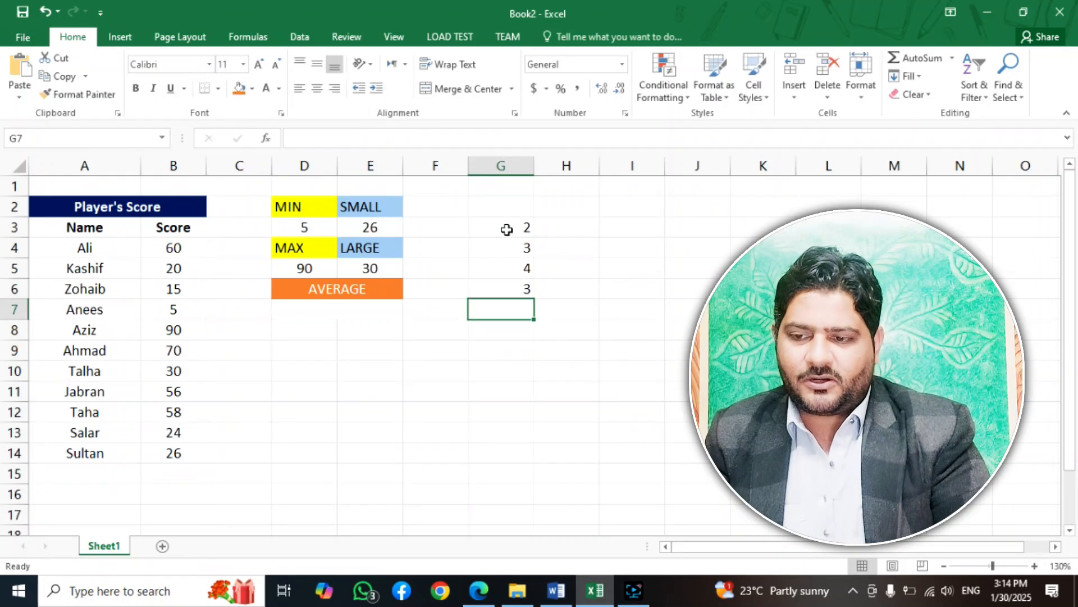
click(506, 289)
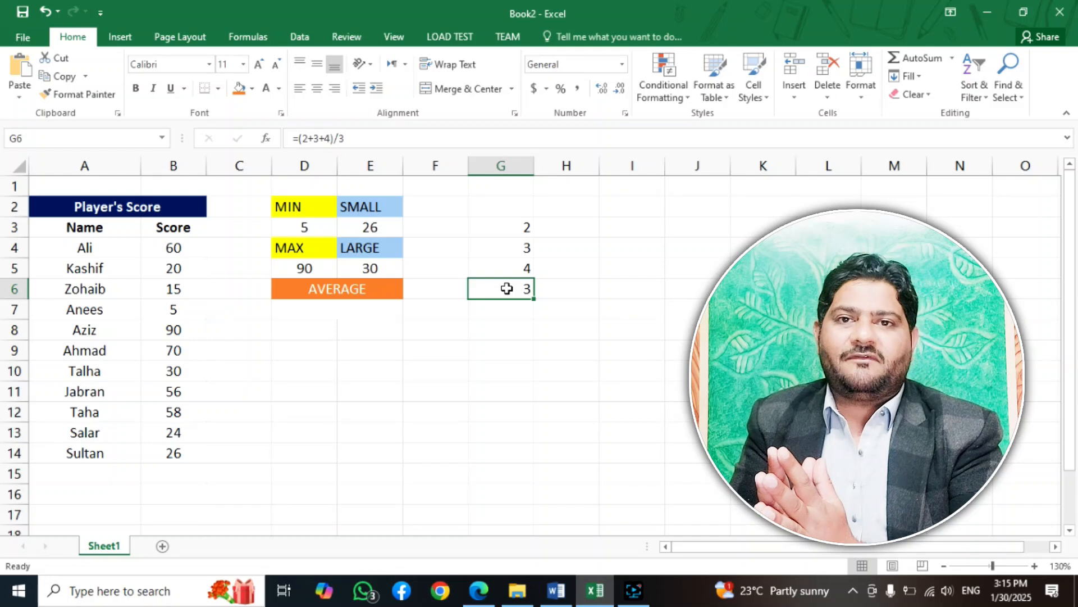
Step: Calculate the average of all player scores in the merged cell D7:E7 with =AVERAGE(B4:B14)
drag(173, 248, 173, 452)
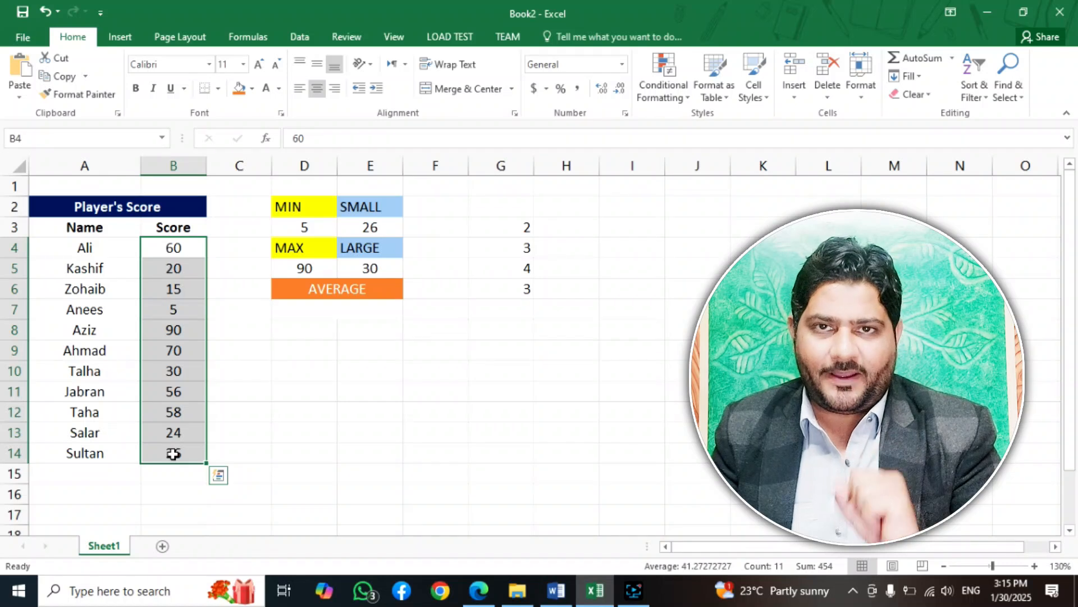
click(347, 311)
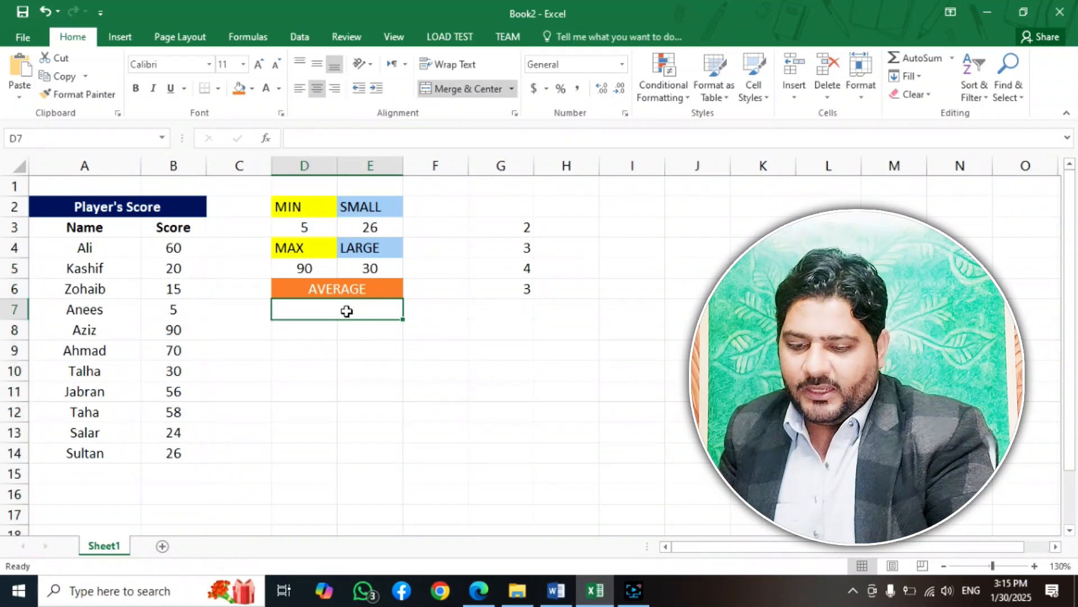
text(=)
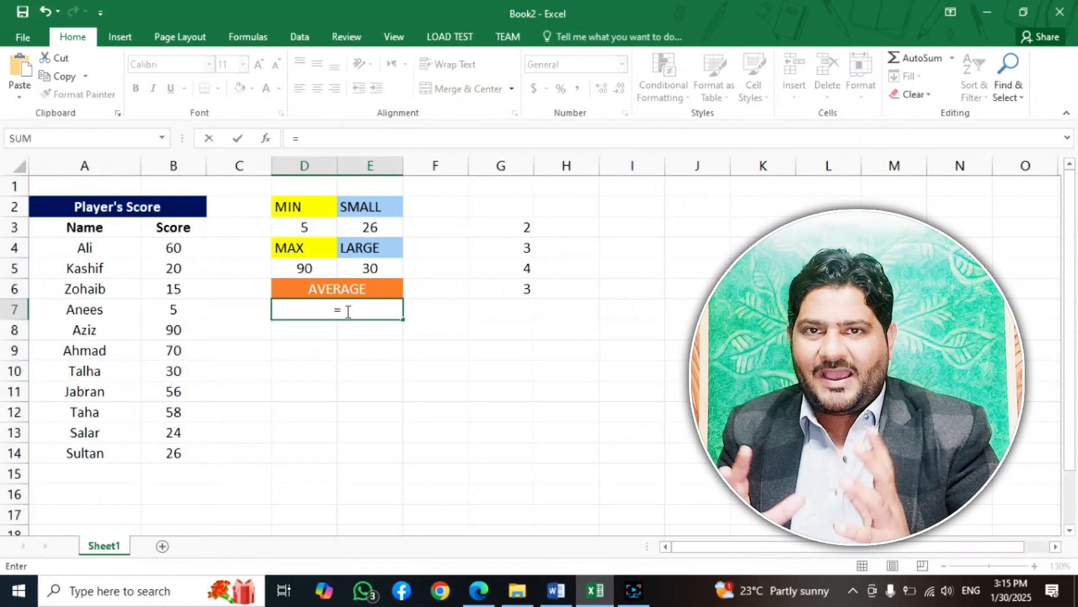
text(AVERAGE)
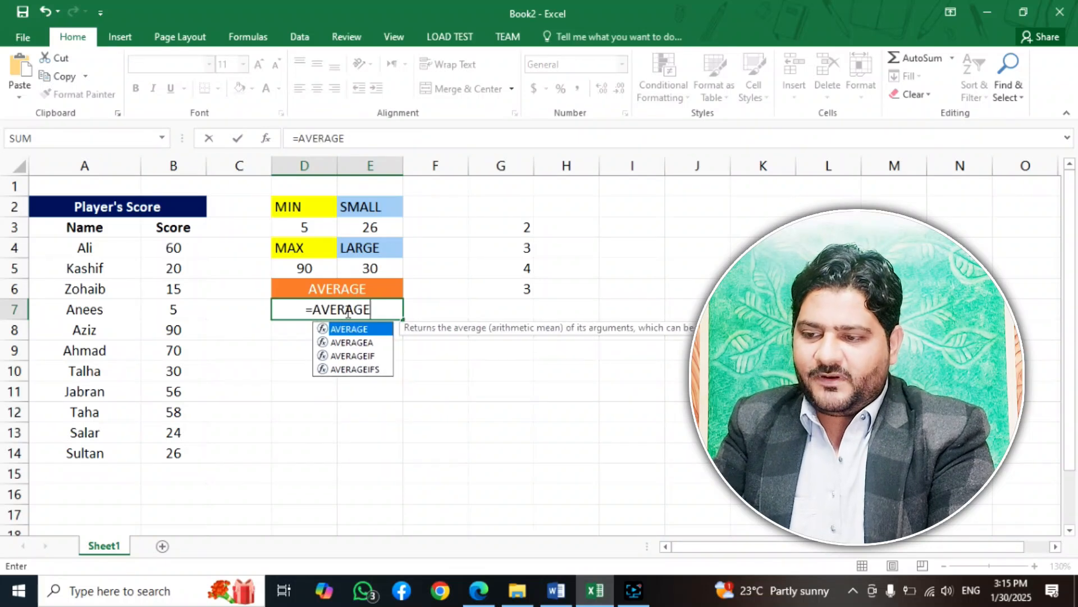
text(())
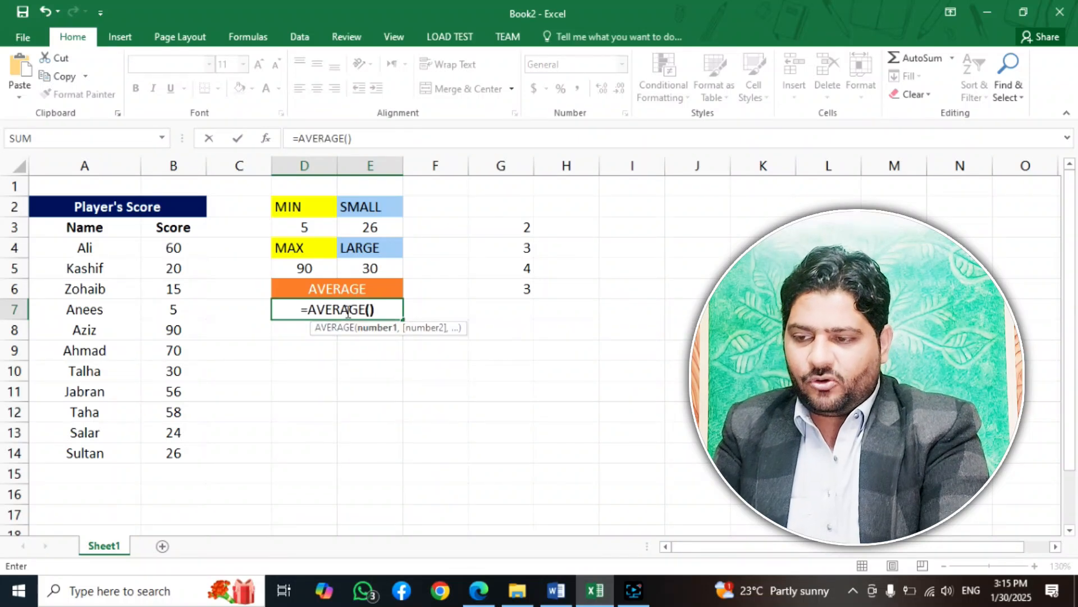
click(370, 311)
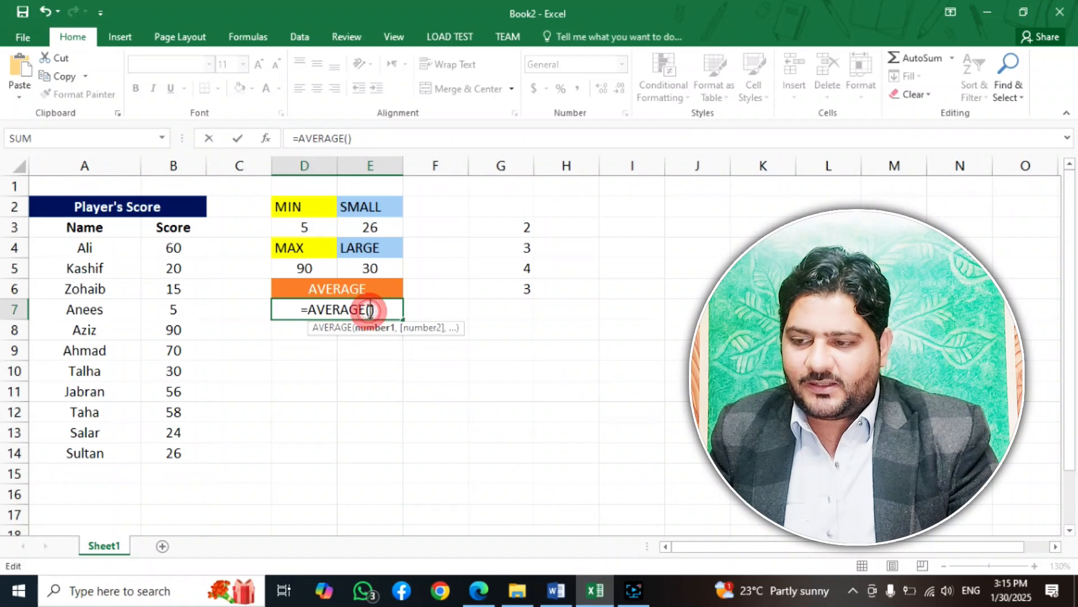
drag(174, 247, 176, 452)
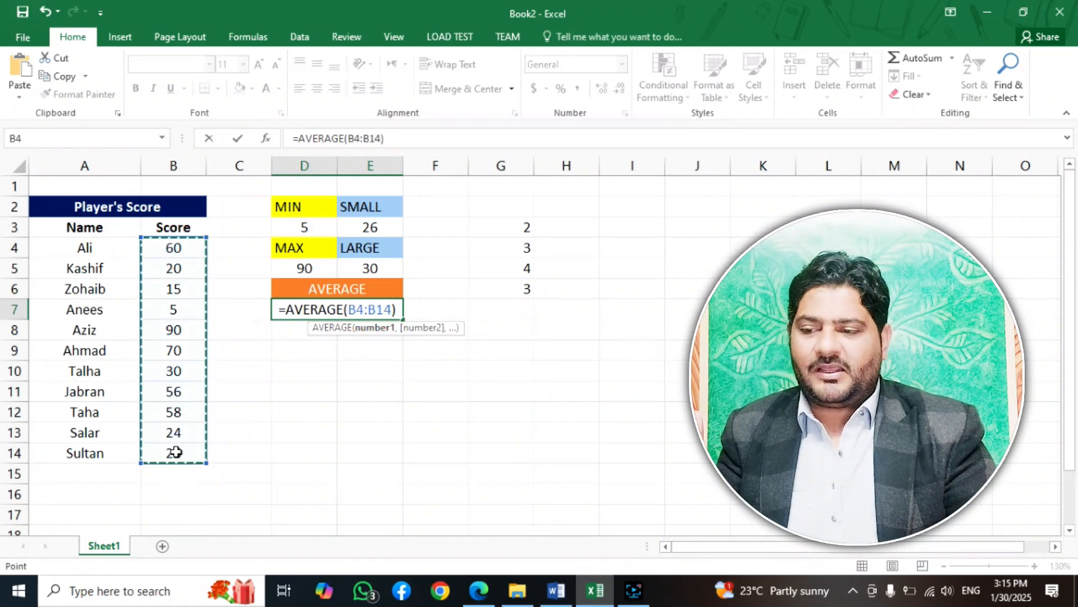
key(Return)
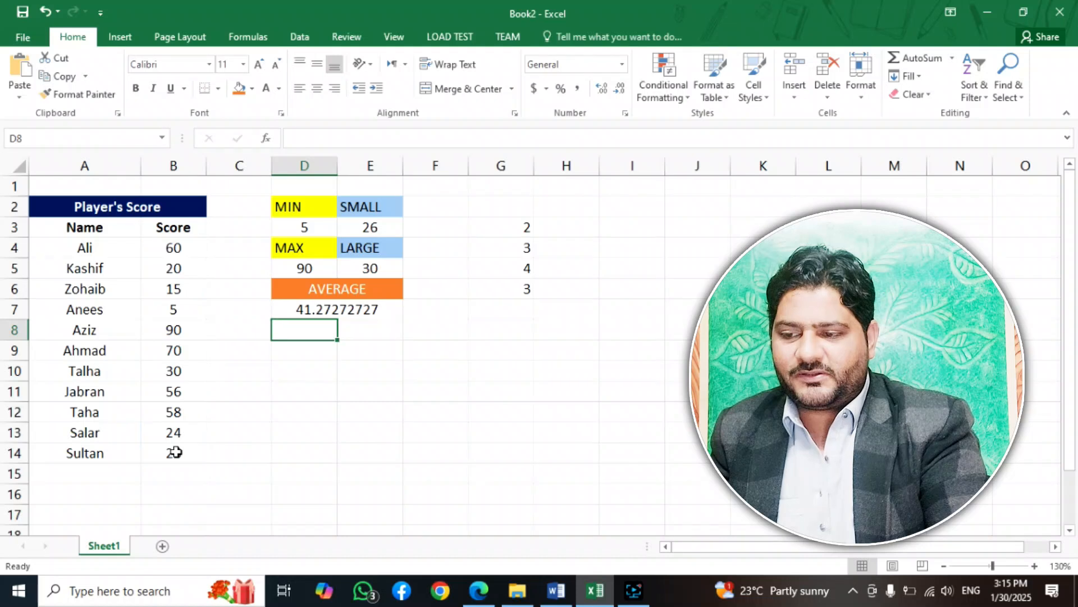
click(313, 312)
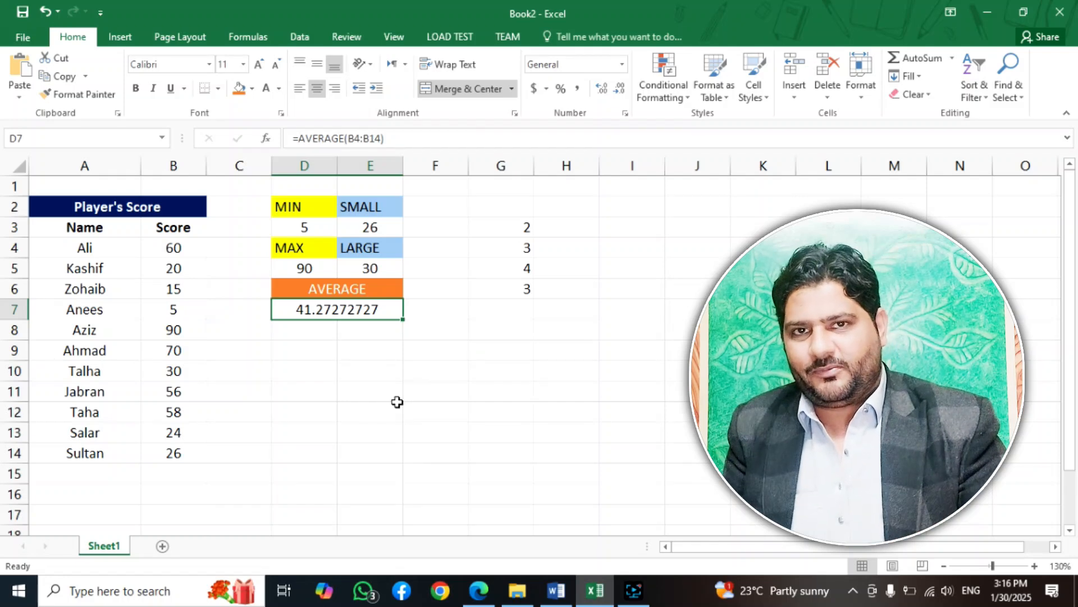
Step: Open the recent workbook "sum,minus,product,divide - Copy.xlsx" and look over the student marks in its Sum Formula table
click(7, 36)
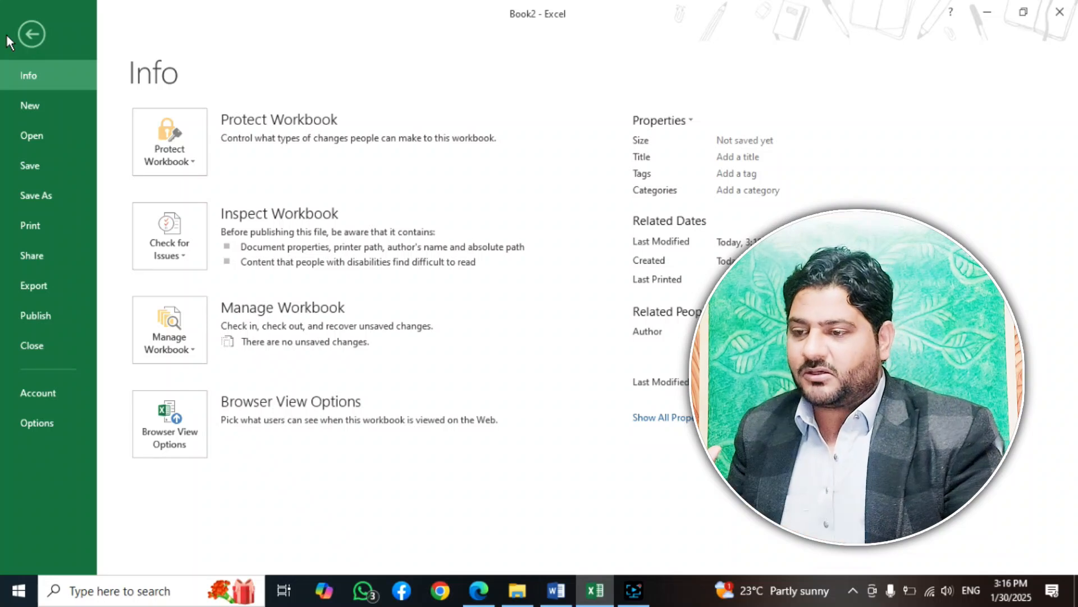
click(45, 144)
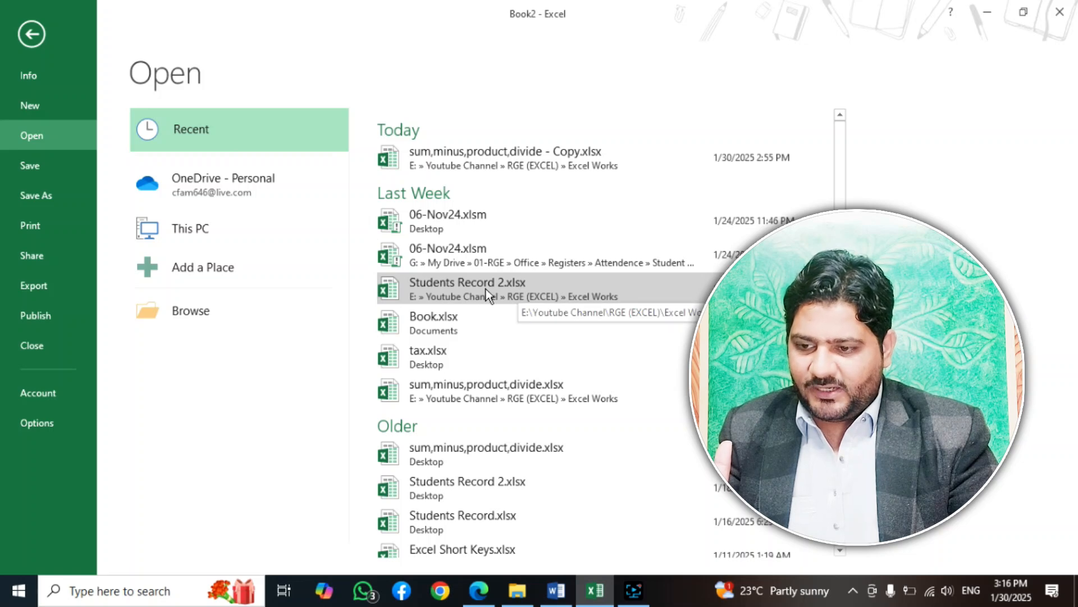
click(483, 151)
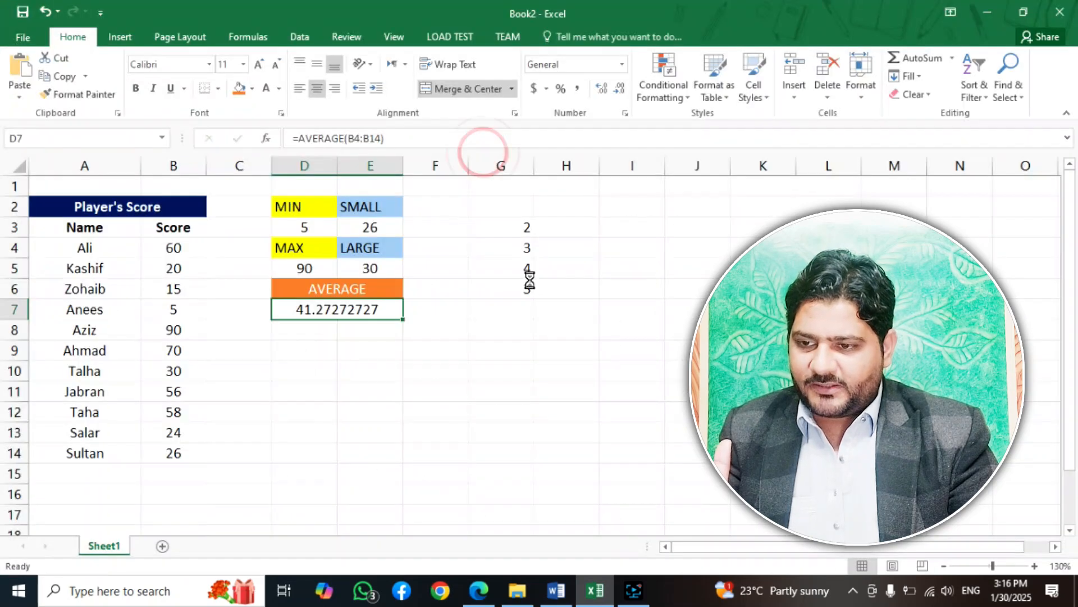
click(129, 253)
drag(88, 250, 522, 332)
drag(155, 245, 556, 320)
click(385, 351)
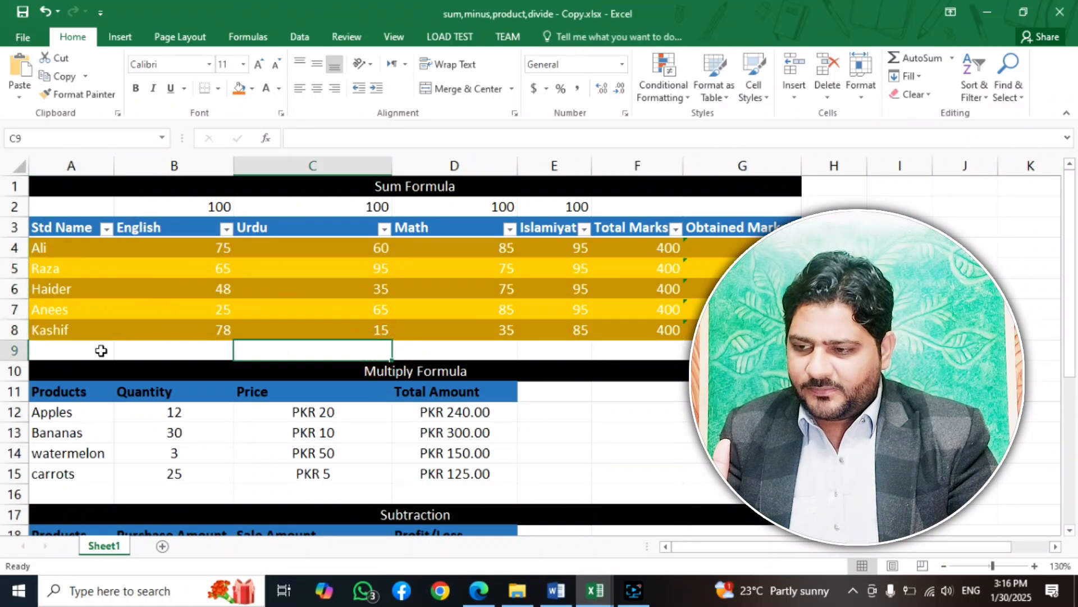
Step: Insert blank sheet rows at row 9, between the student marks table and the Multiply Formula section
click(101, 350)
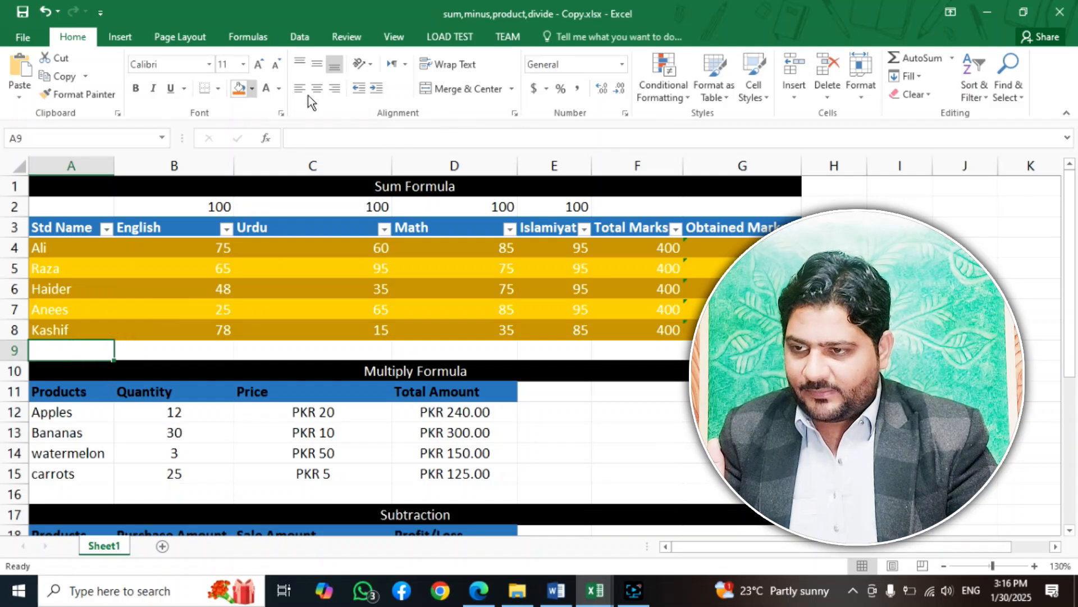
click(792, 99)
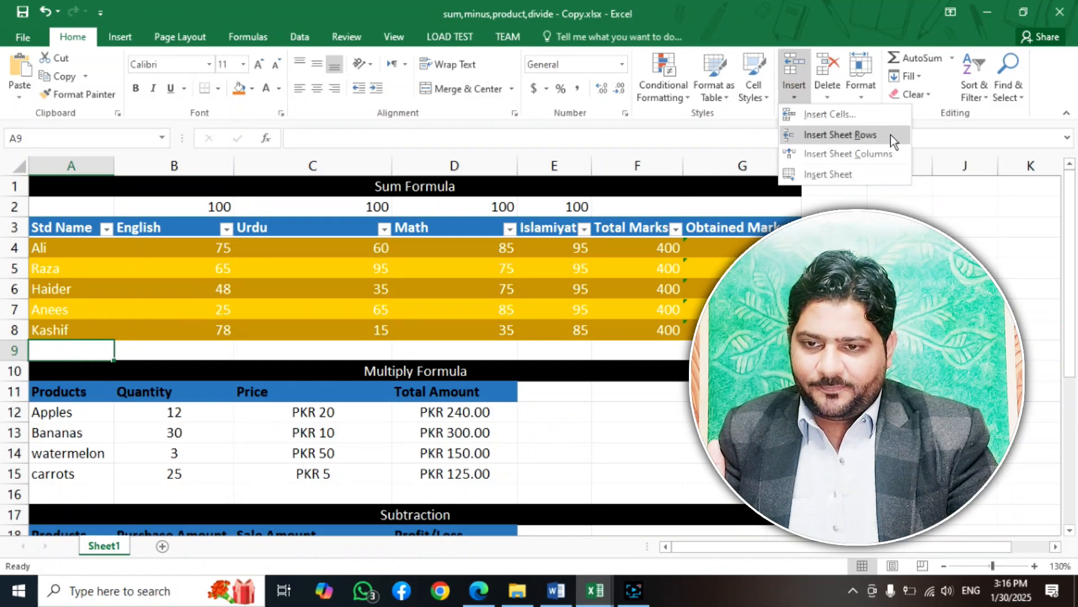
click(890, 135)
drag(96, 354, 84, 414)
click(797, 93)
click(820, 115)
click(401, 271)
click(393, 313)
click(798, 99)
click(848, 135)
Step: Insert eight more sheet rows at A9:A16 to push the Multiply Formula section further down
drag(79, 354, 79, 494)
click(794, 95)
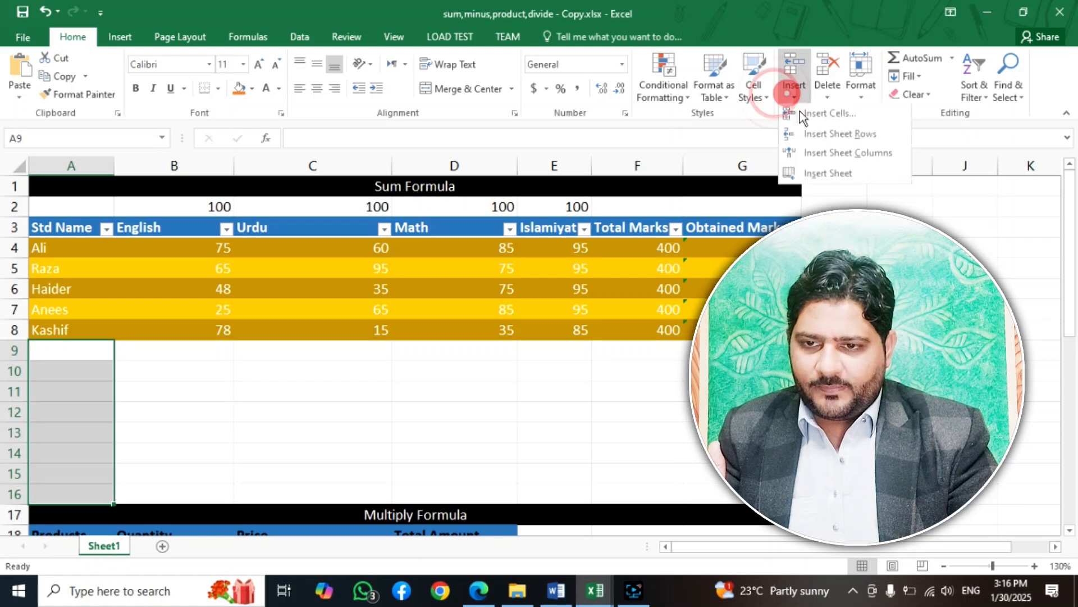
click(868, 134)
click(185, 490)
Step: Give cell B11 an orange fill and white font colour, and enter the label AVERAGE in it
click(190, 384)
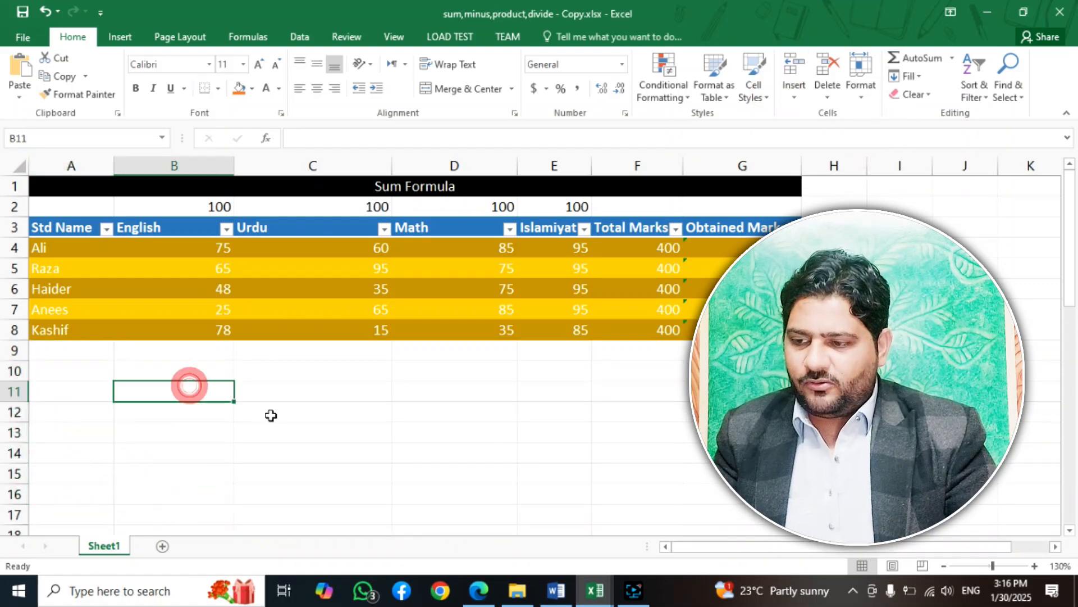
click(240, 88)
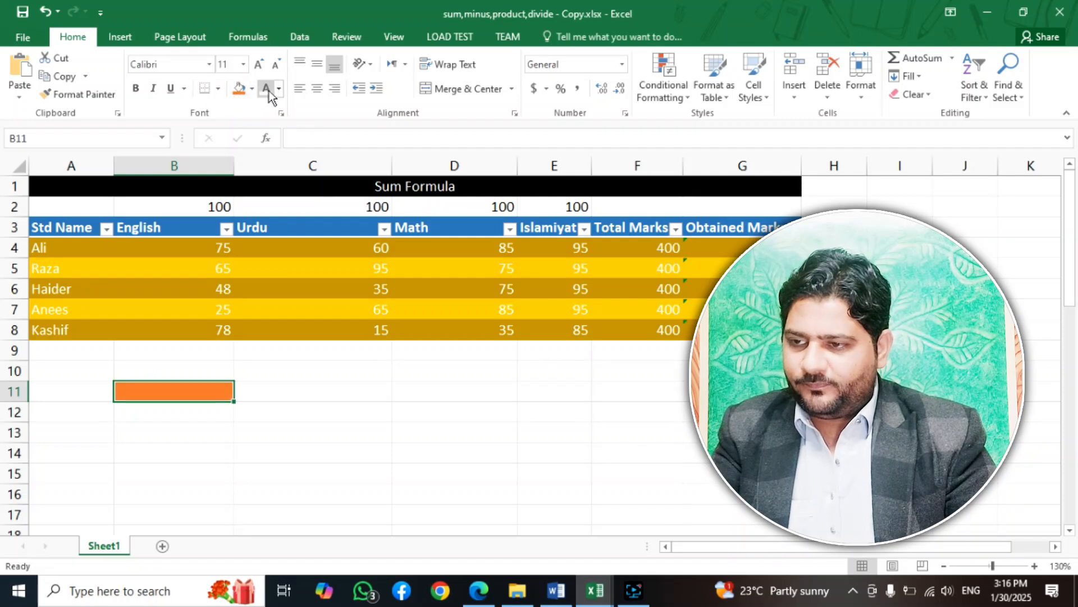
click(269, 90)
text(AVERAGE)
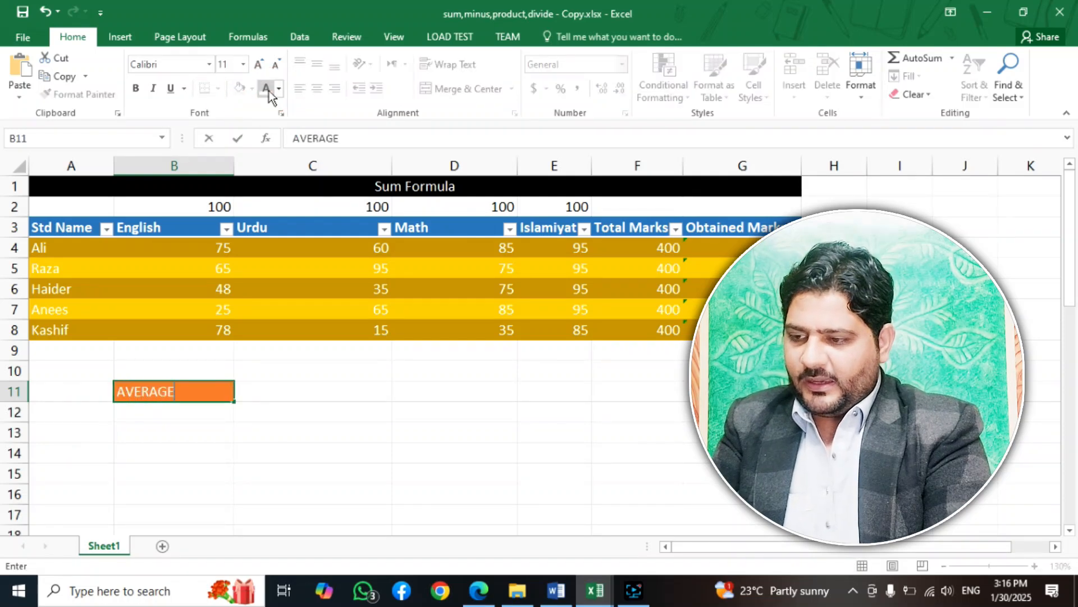
key(Tab)
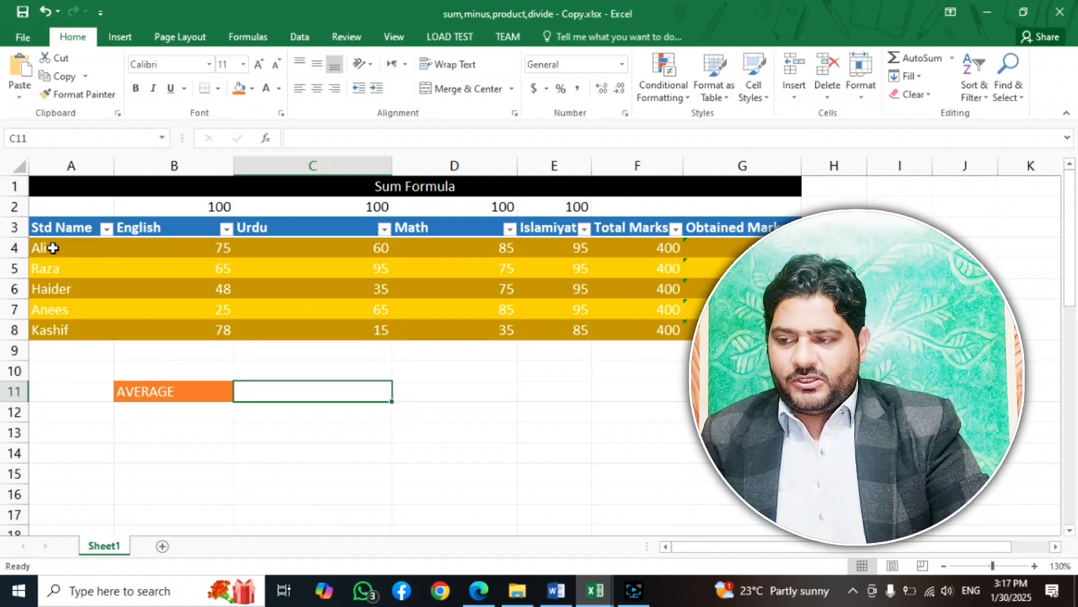
Step: Calculate the first student's average mark across the four subjects in C11 with =AVERAGE(B4:E4)
drag(178, 248, 570, 249)
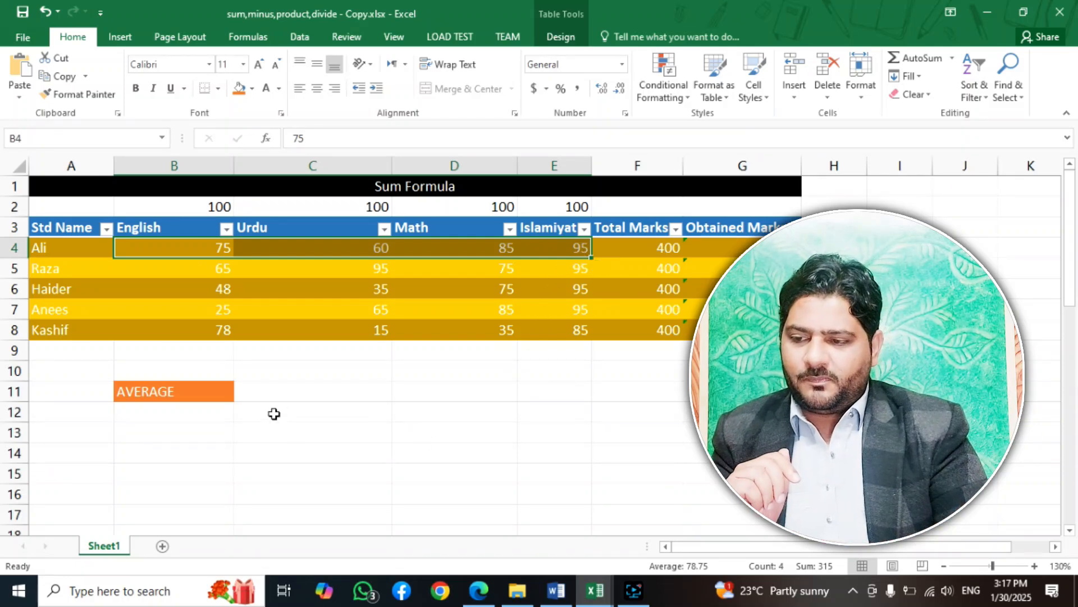
click(308, 395)
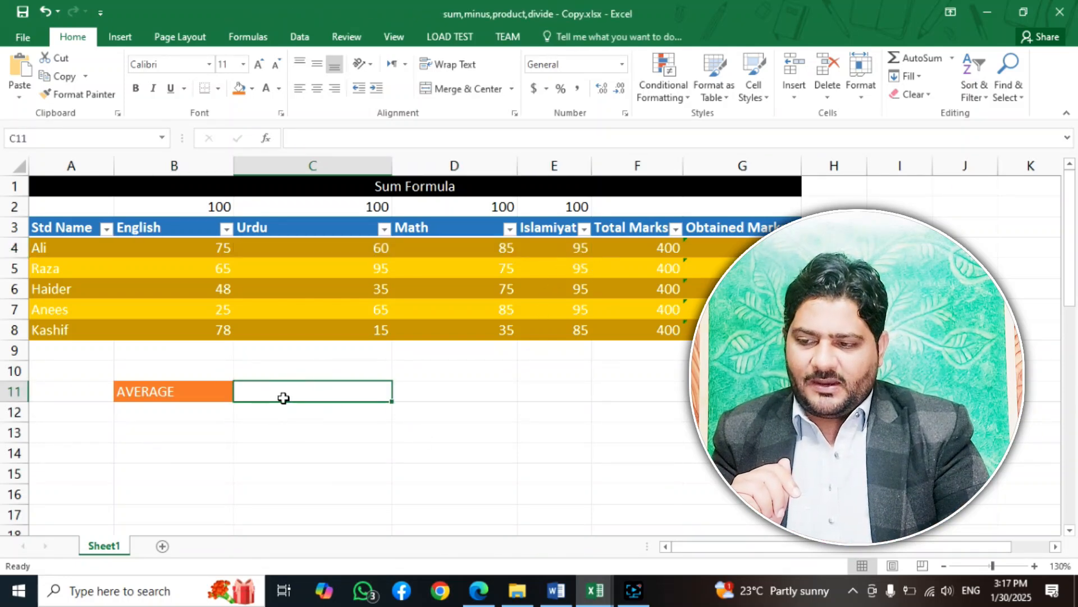
text(=AVE)
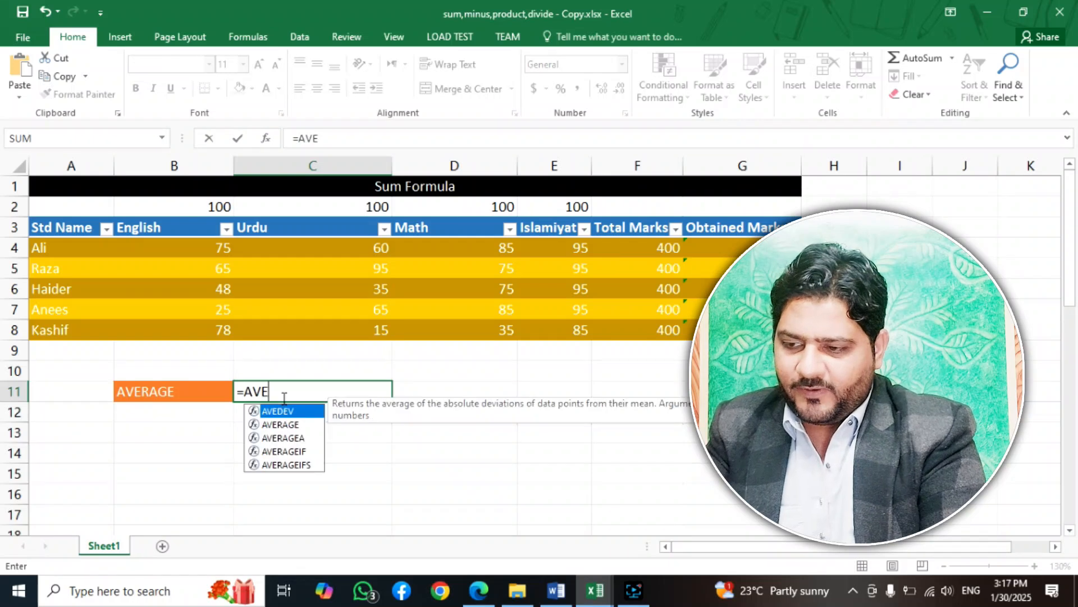
text(RAGE())
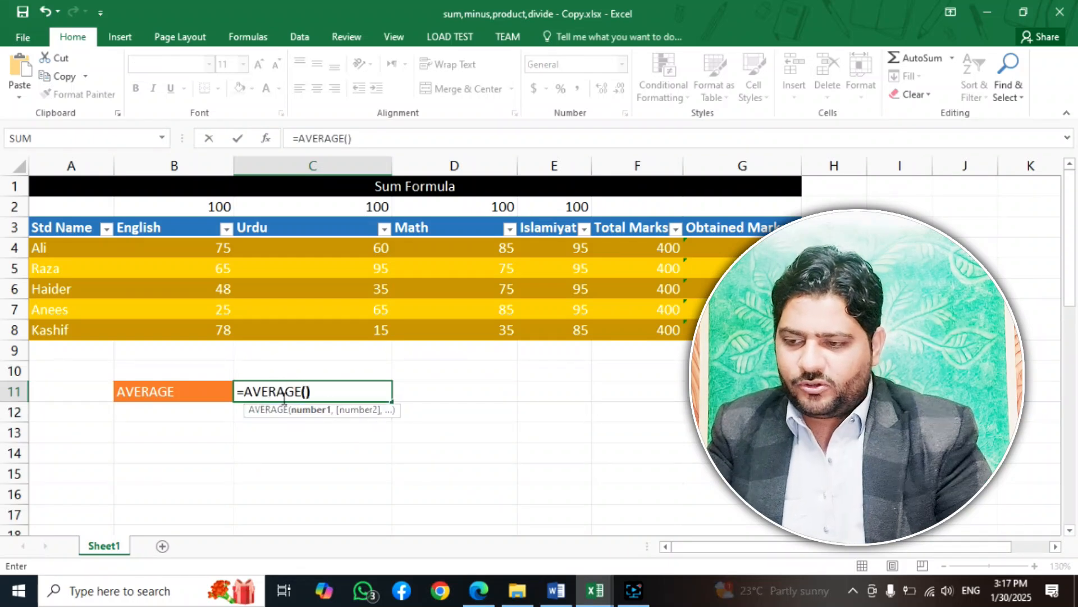
click(306, 392)
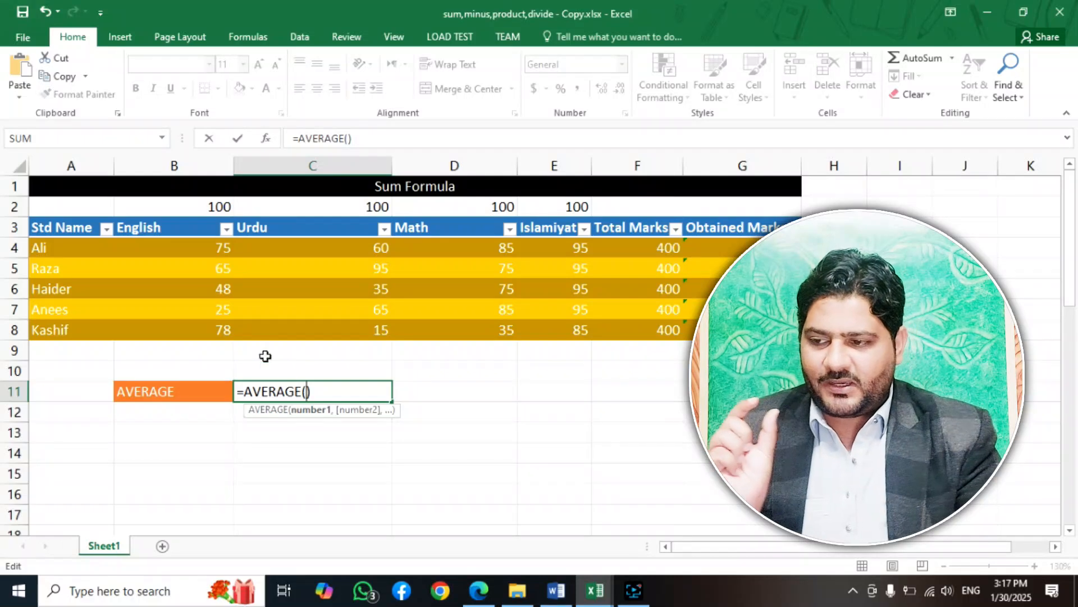
drag(160, 247, 556, 247)
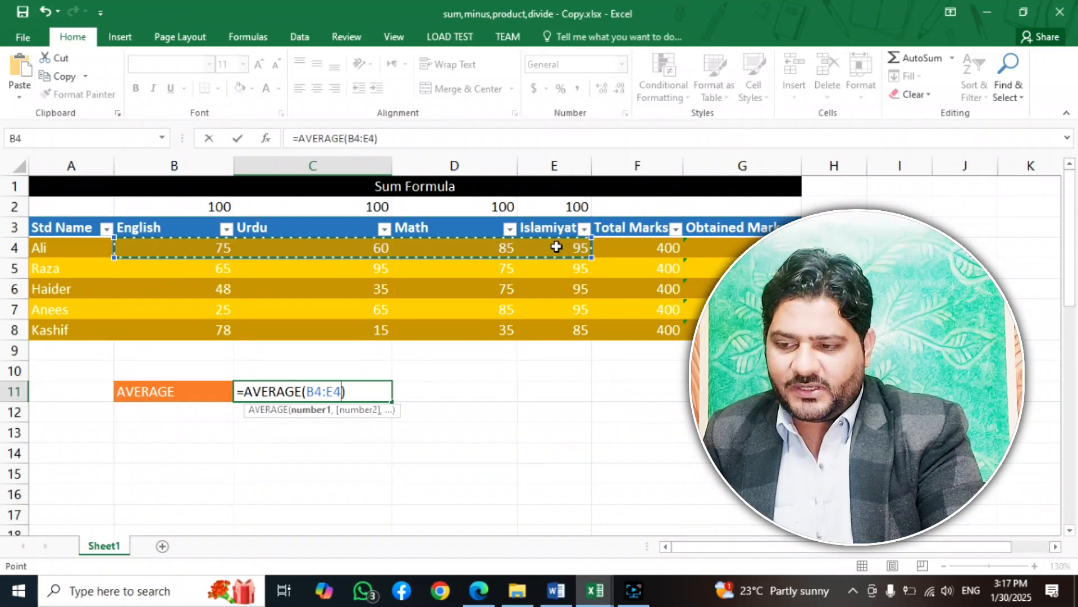
key(Return)
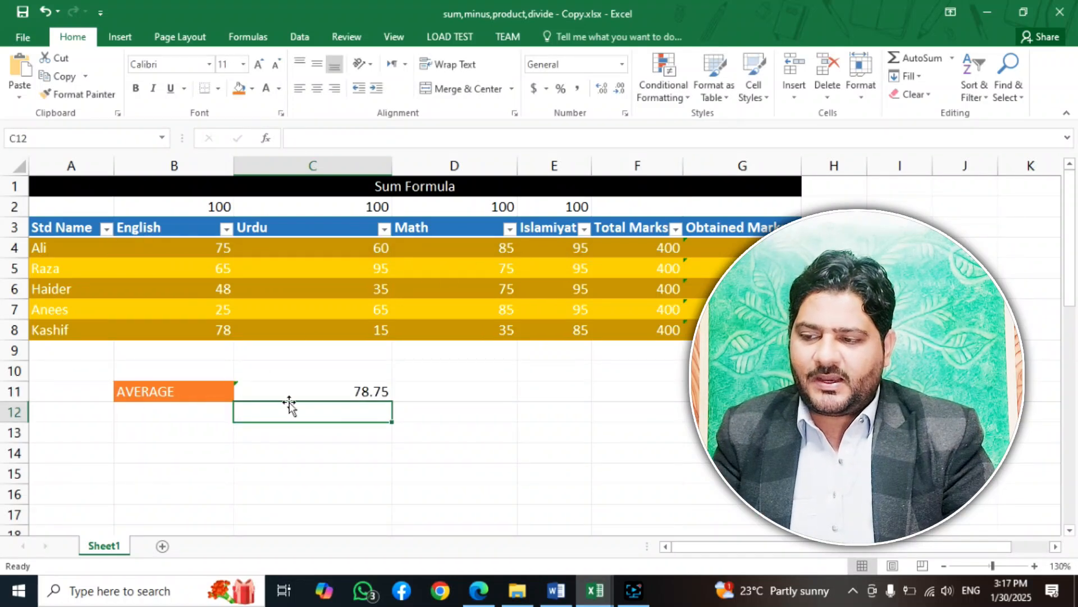
click(334, 392)
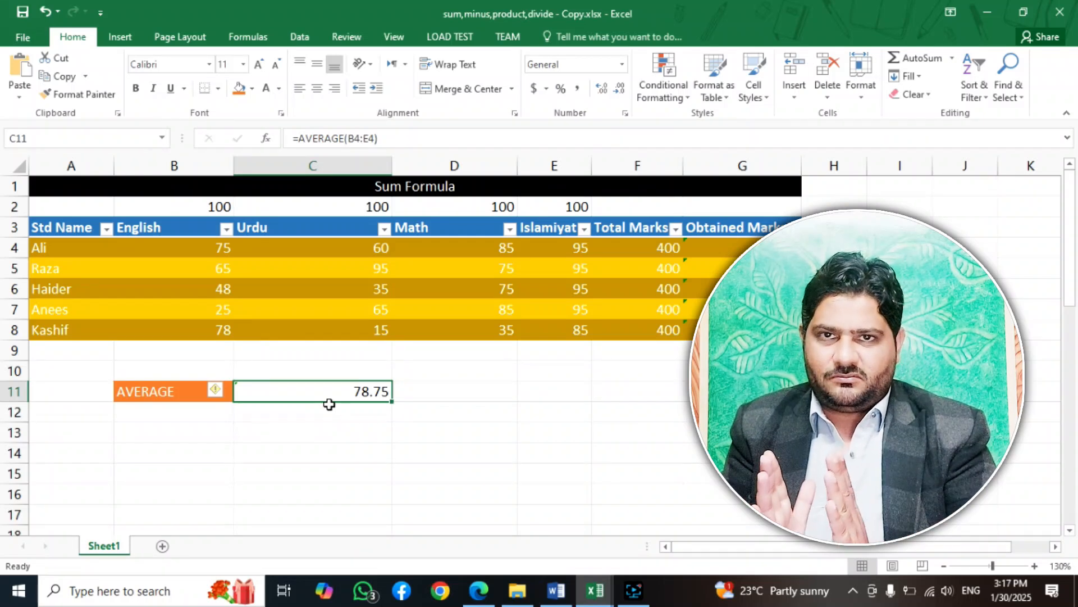
click(321, 388)
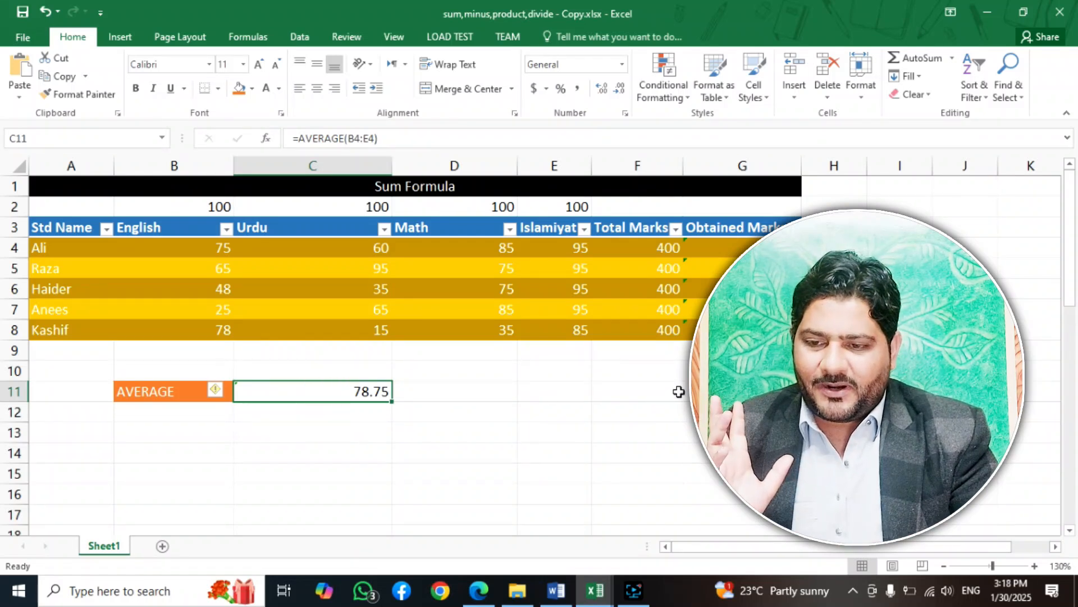
Step: Enter the label AVERAGE in F9 below the Total Marks column and give it an orange fill with white font colour
drag(193, 247, 551, 332)
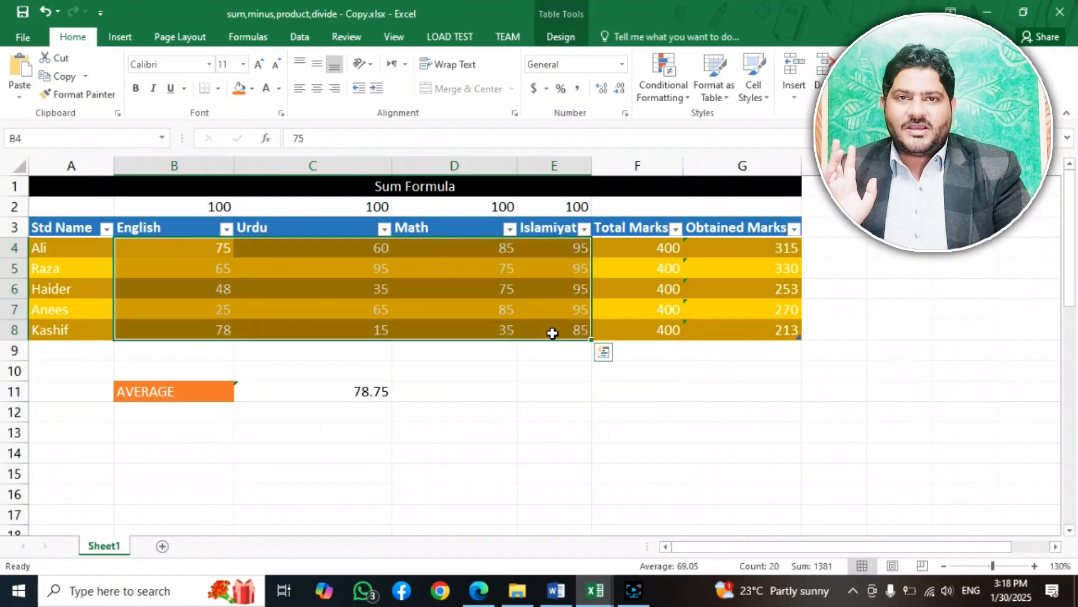
drag(766, 248, 768, 332)
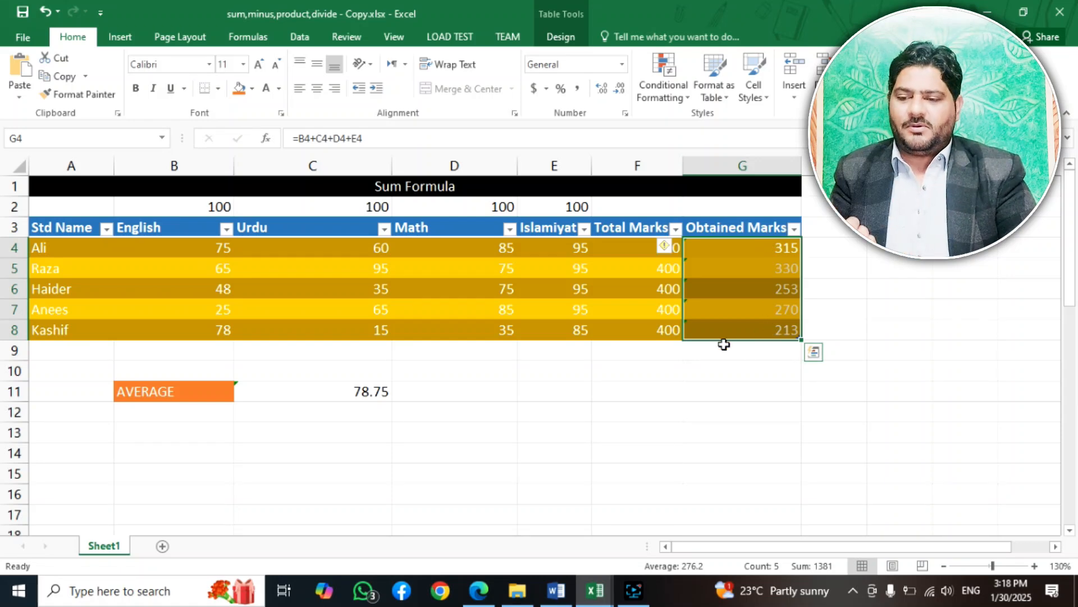
click(632, 354)
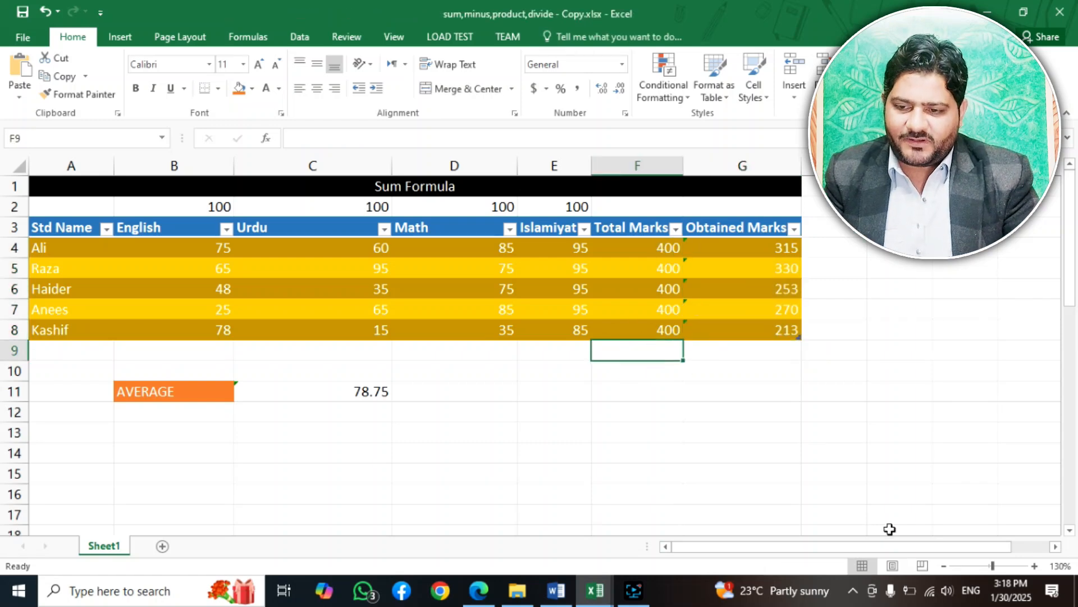
text(AVERAGE)
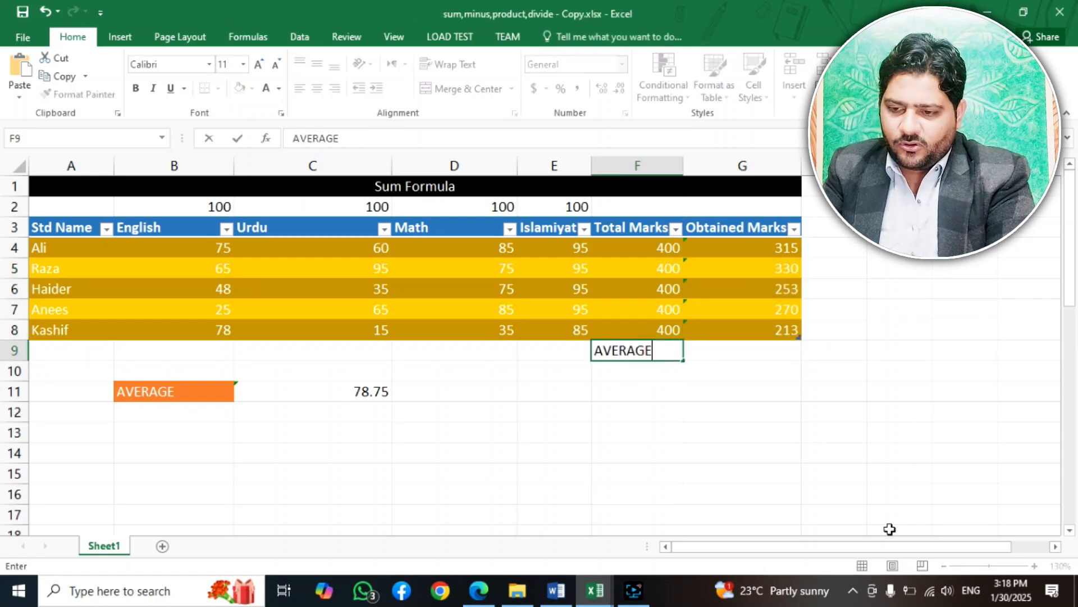
key(Return)
click(645, 348)
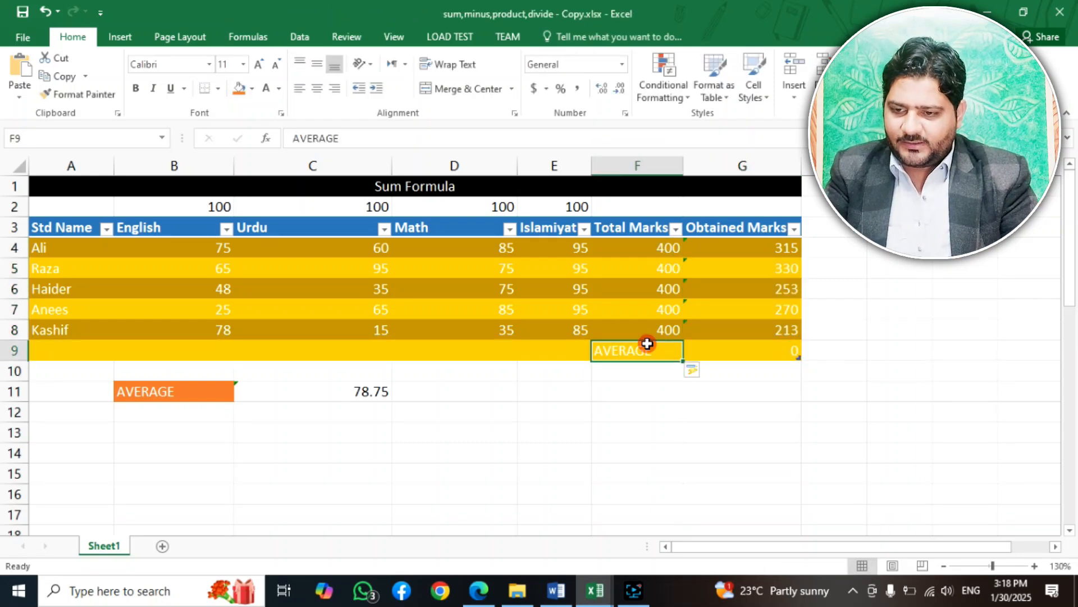
click(239, 88)
click(266, 88)
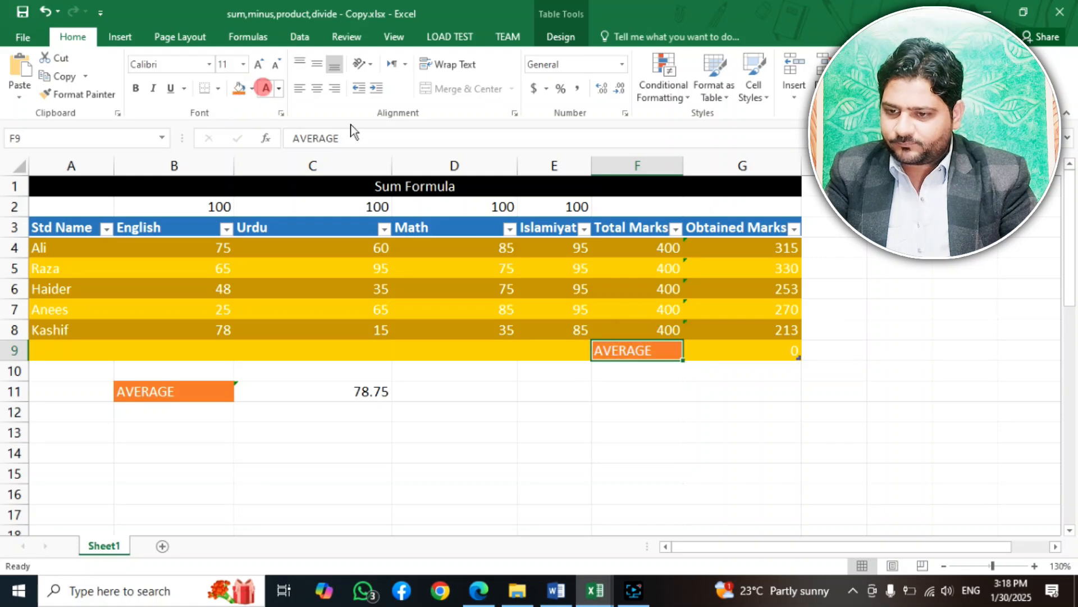
Step: Give cell G9 below the Obtained Marks column a light orange fill and black font colour
click(764, 349)
click(251, 88)
click(303, 148)
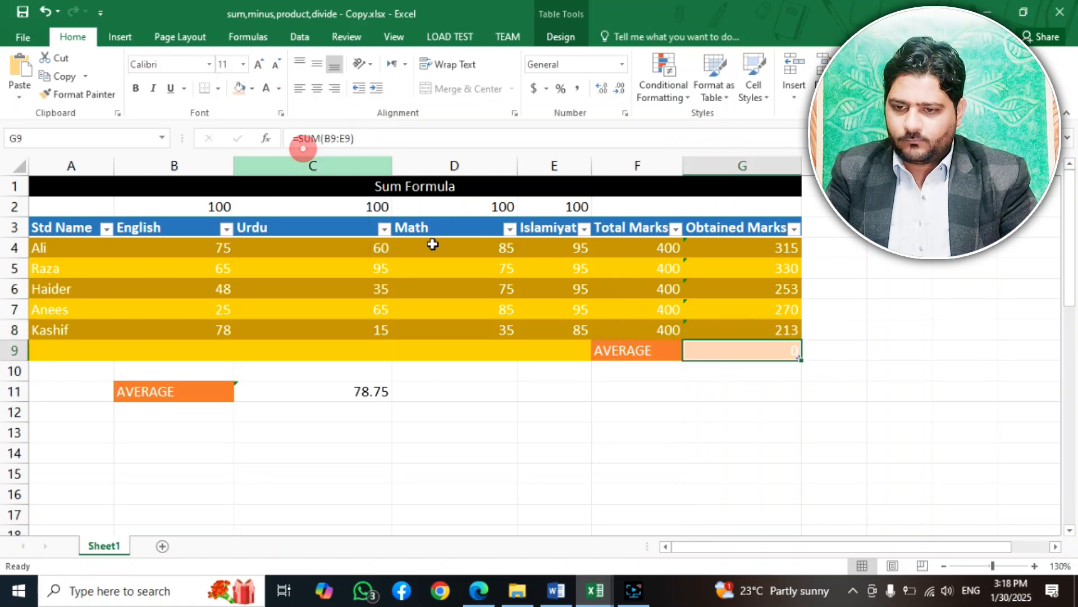
click(662, 387)
click(770, 354)
click(278, 89)
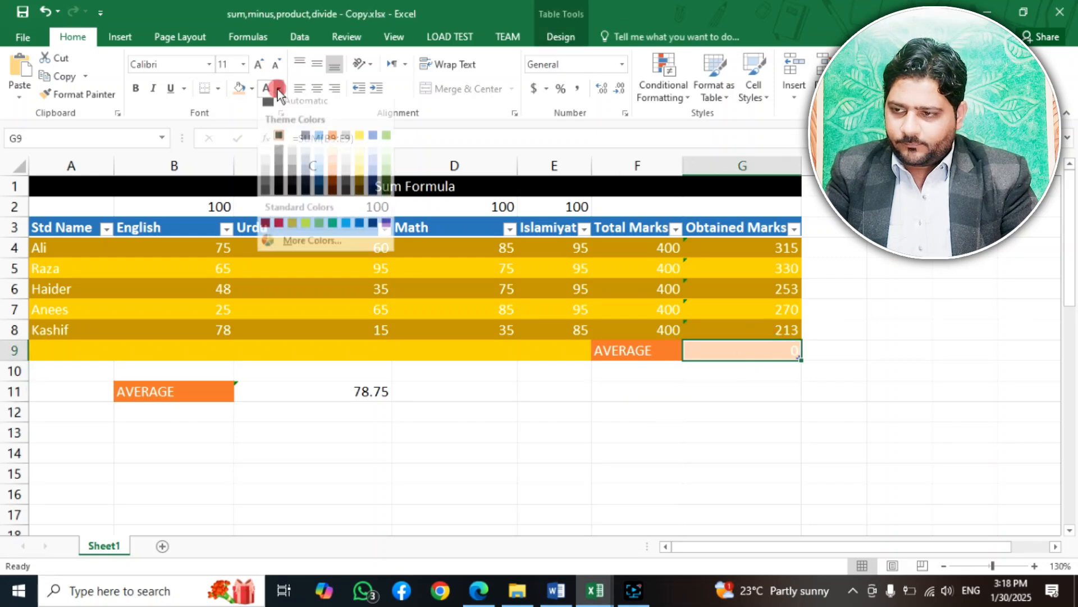
click(277, 141)
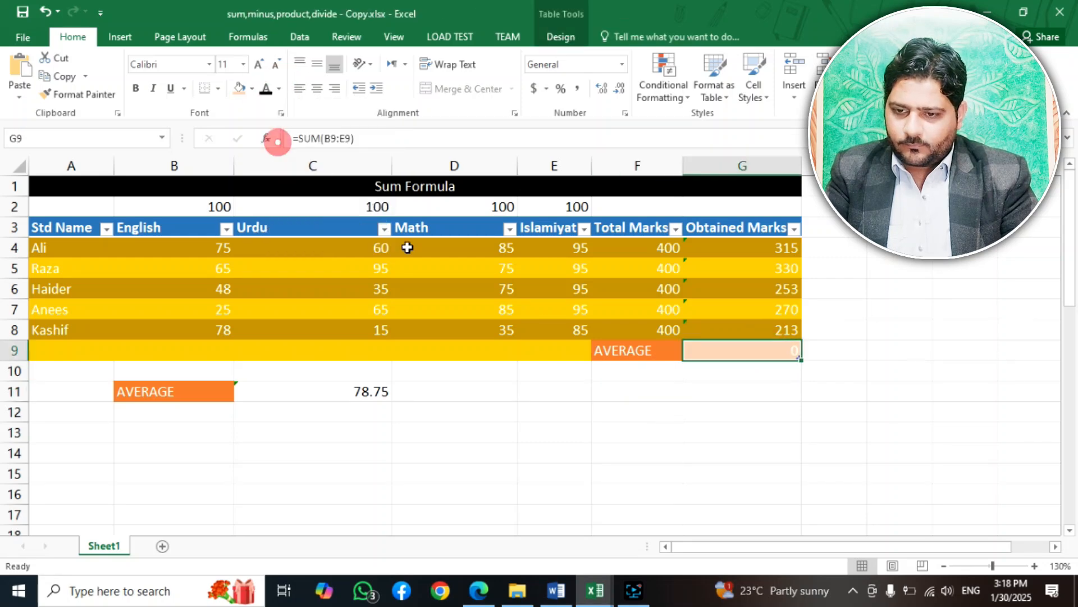
click(278, 90)
click(275, 112)
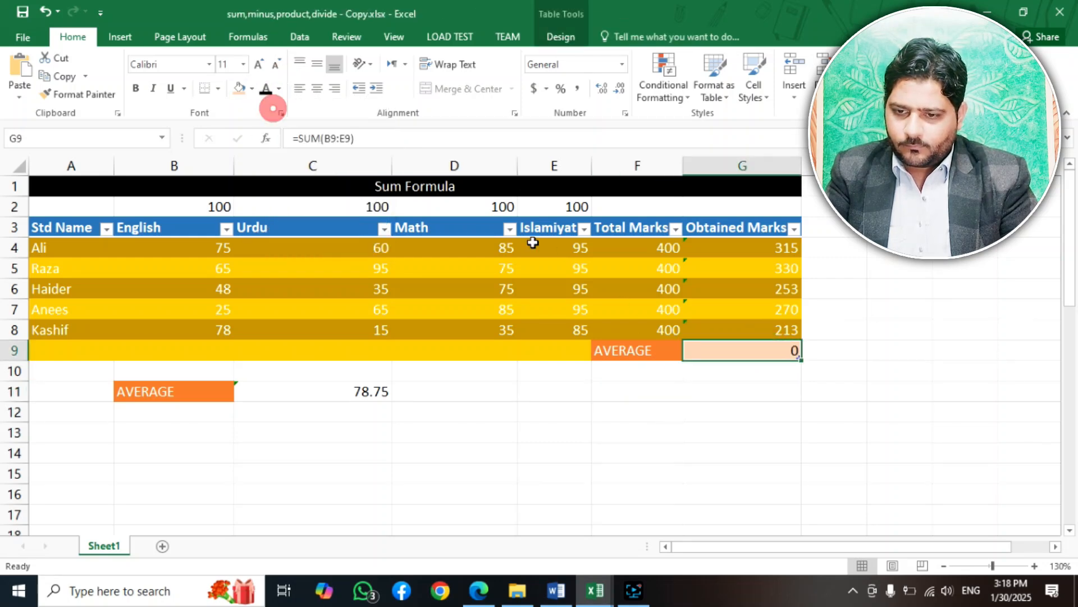
Step: Calculate the average of all students' obtained marks in G9 with =AVERAGE(G4:G8)
text(=AVERAGE)
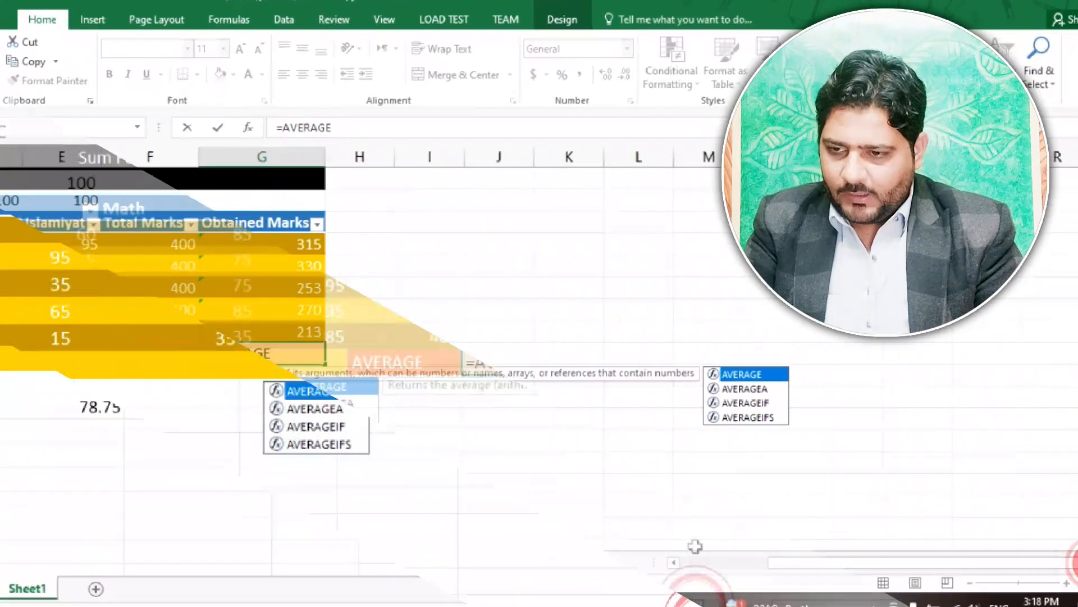
text(())
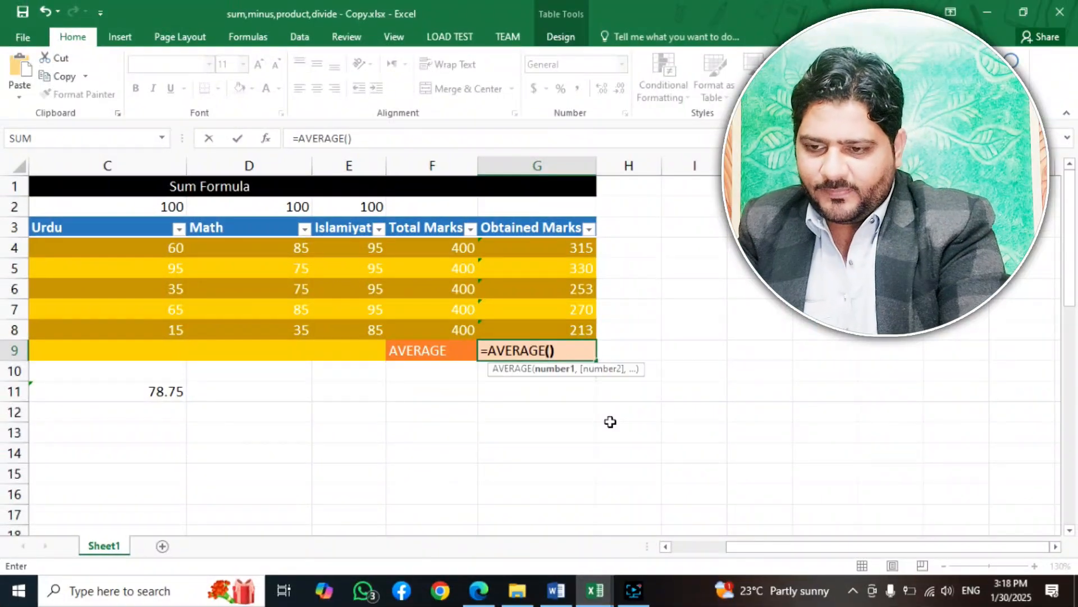
click(553, 351)
click(549, 350)
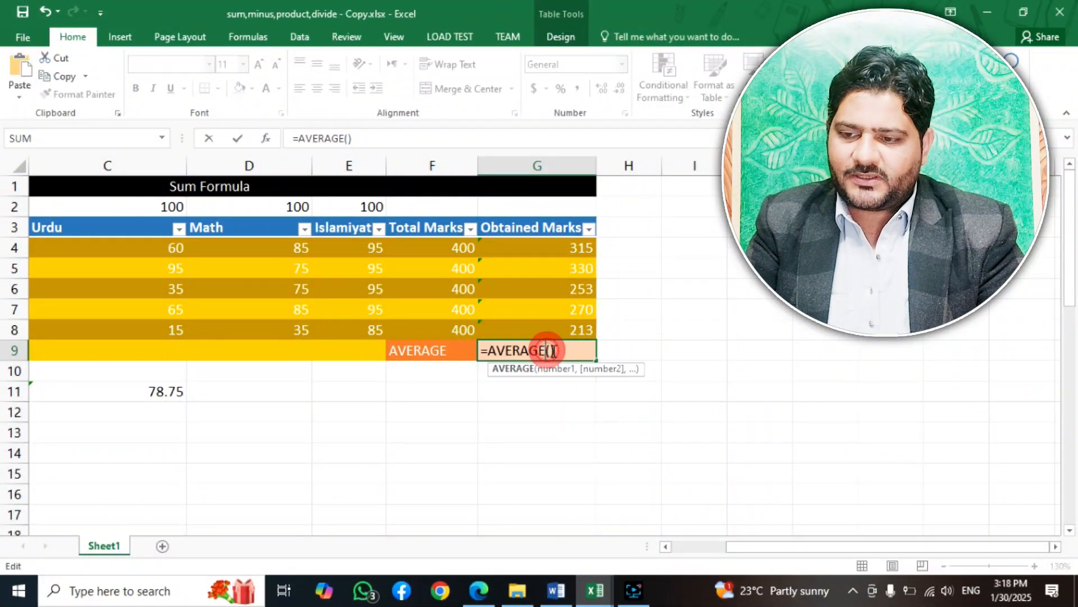
drag(561, 250, 564, 337)
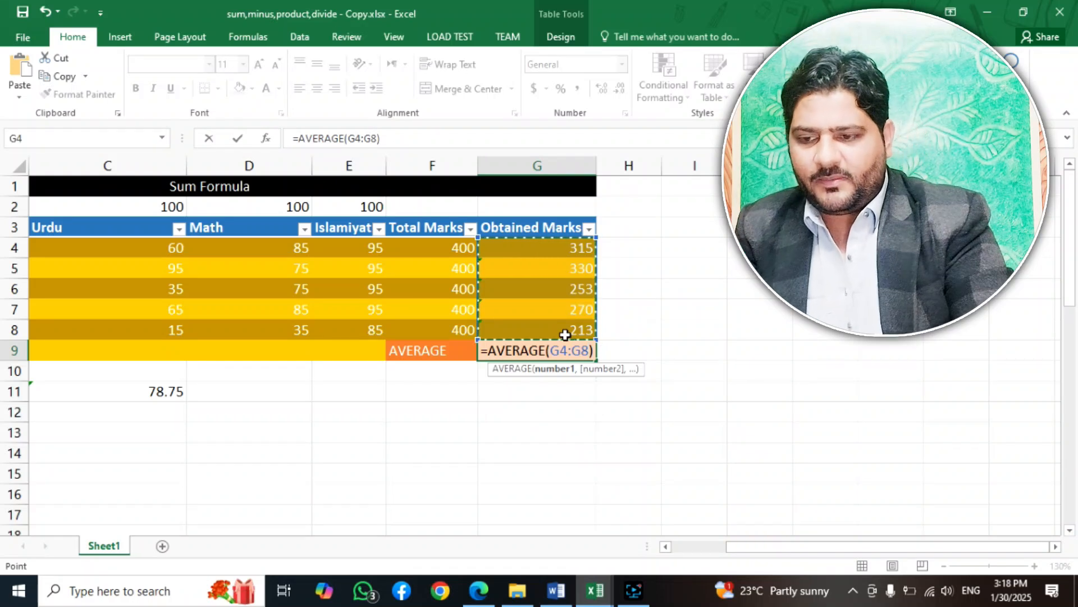
key(Return)
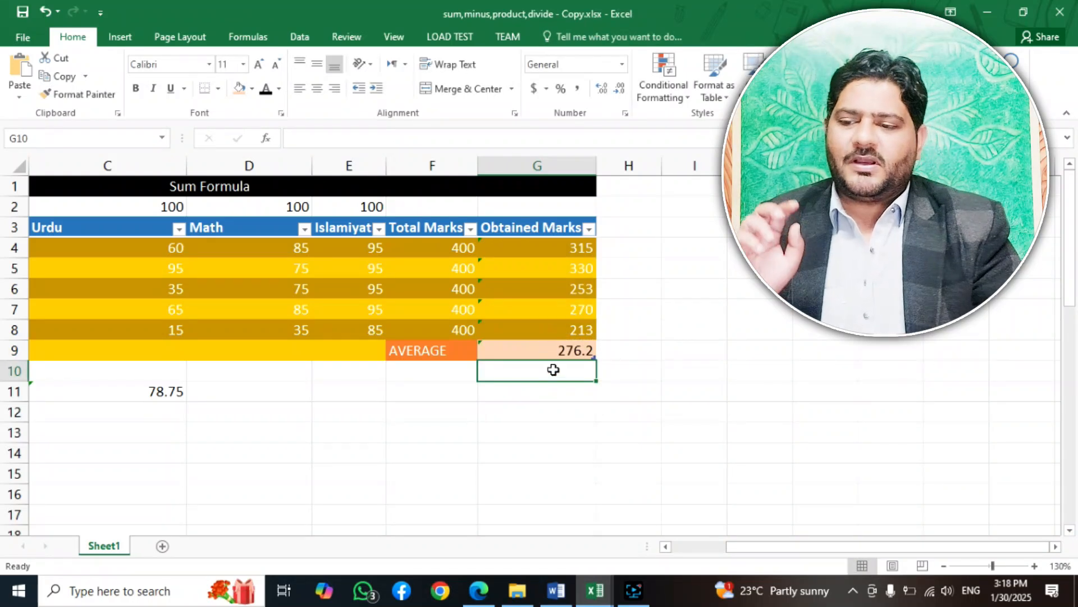